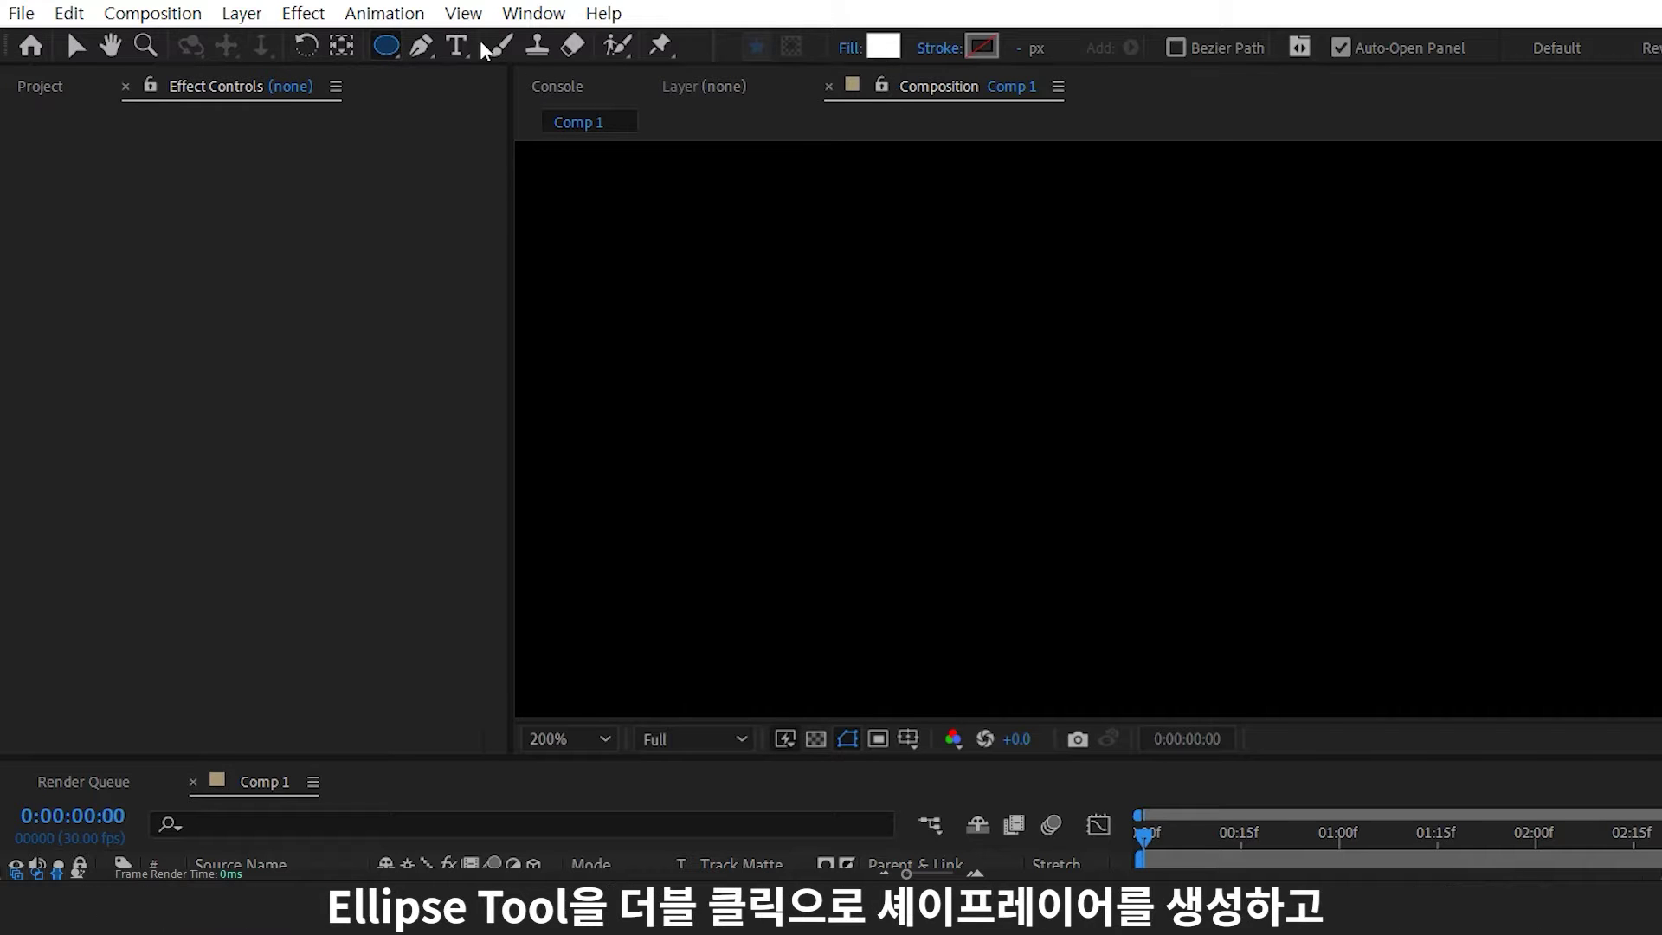
- Create an ellipse shape layer, set its unlinked ellipse path size to 30 by 30, and relink the dimensions
double_click(386, 46)
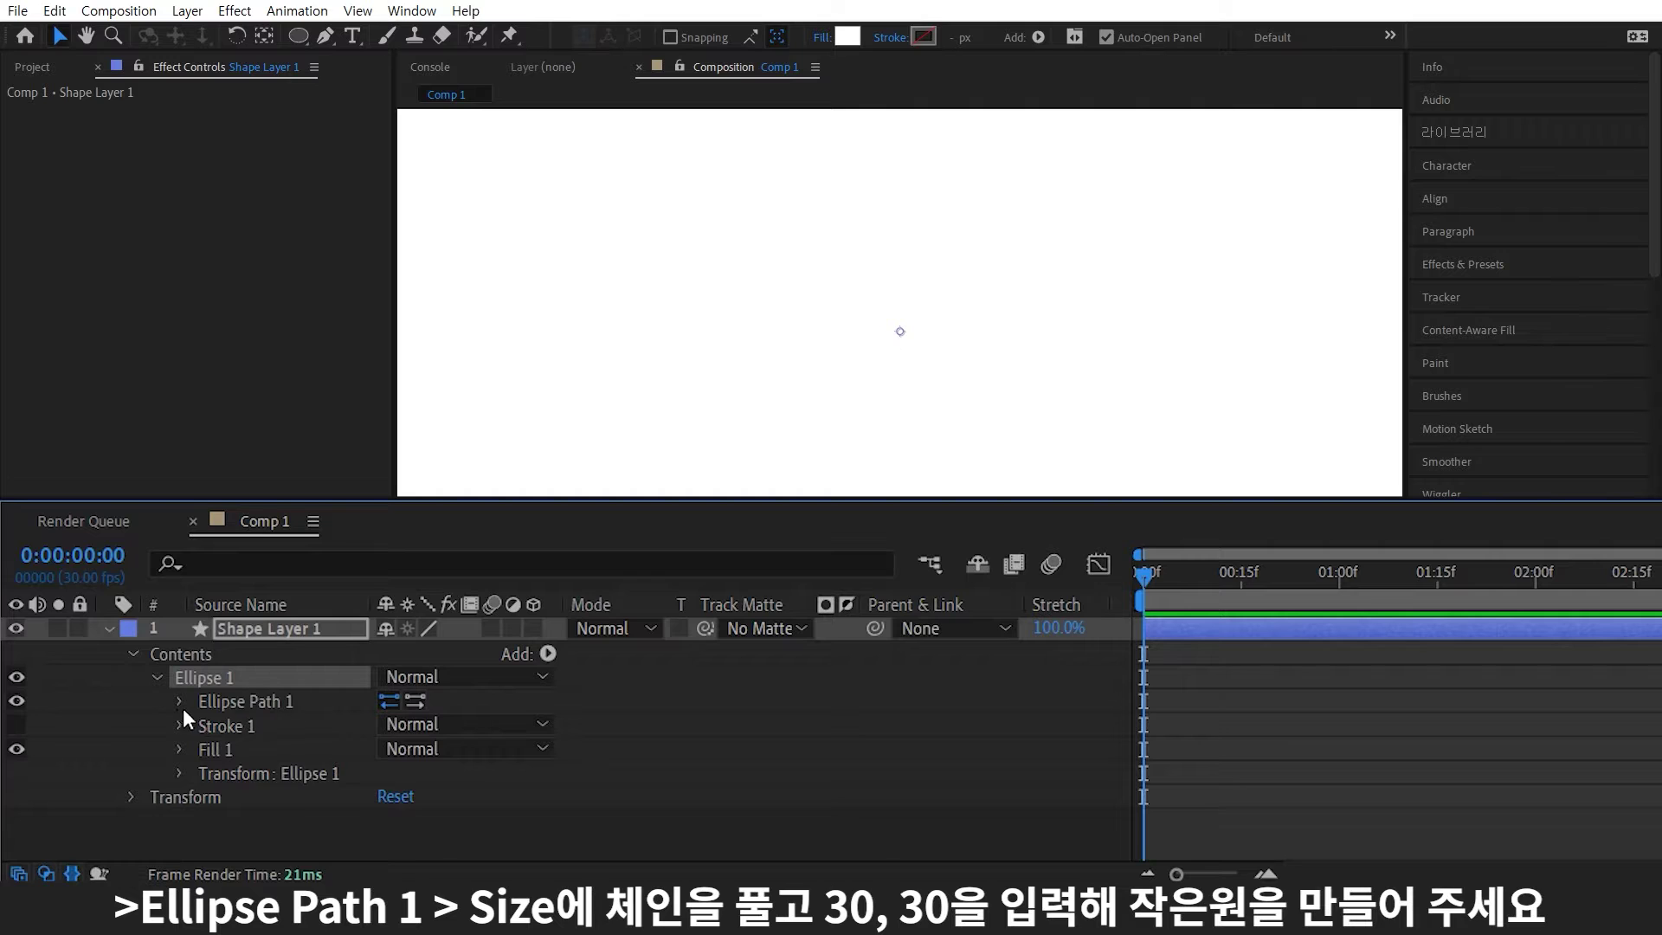
left_click(180, 702)
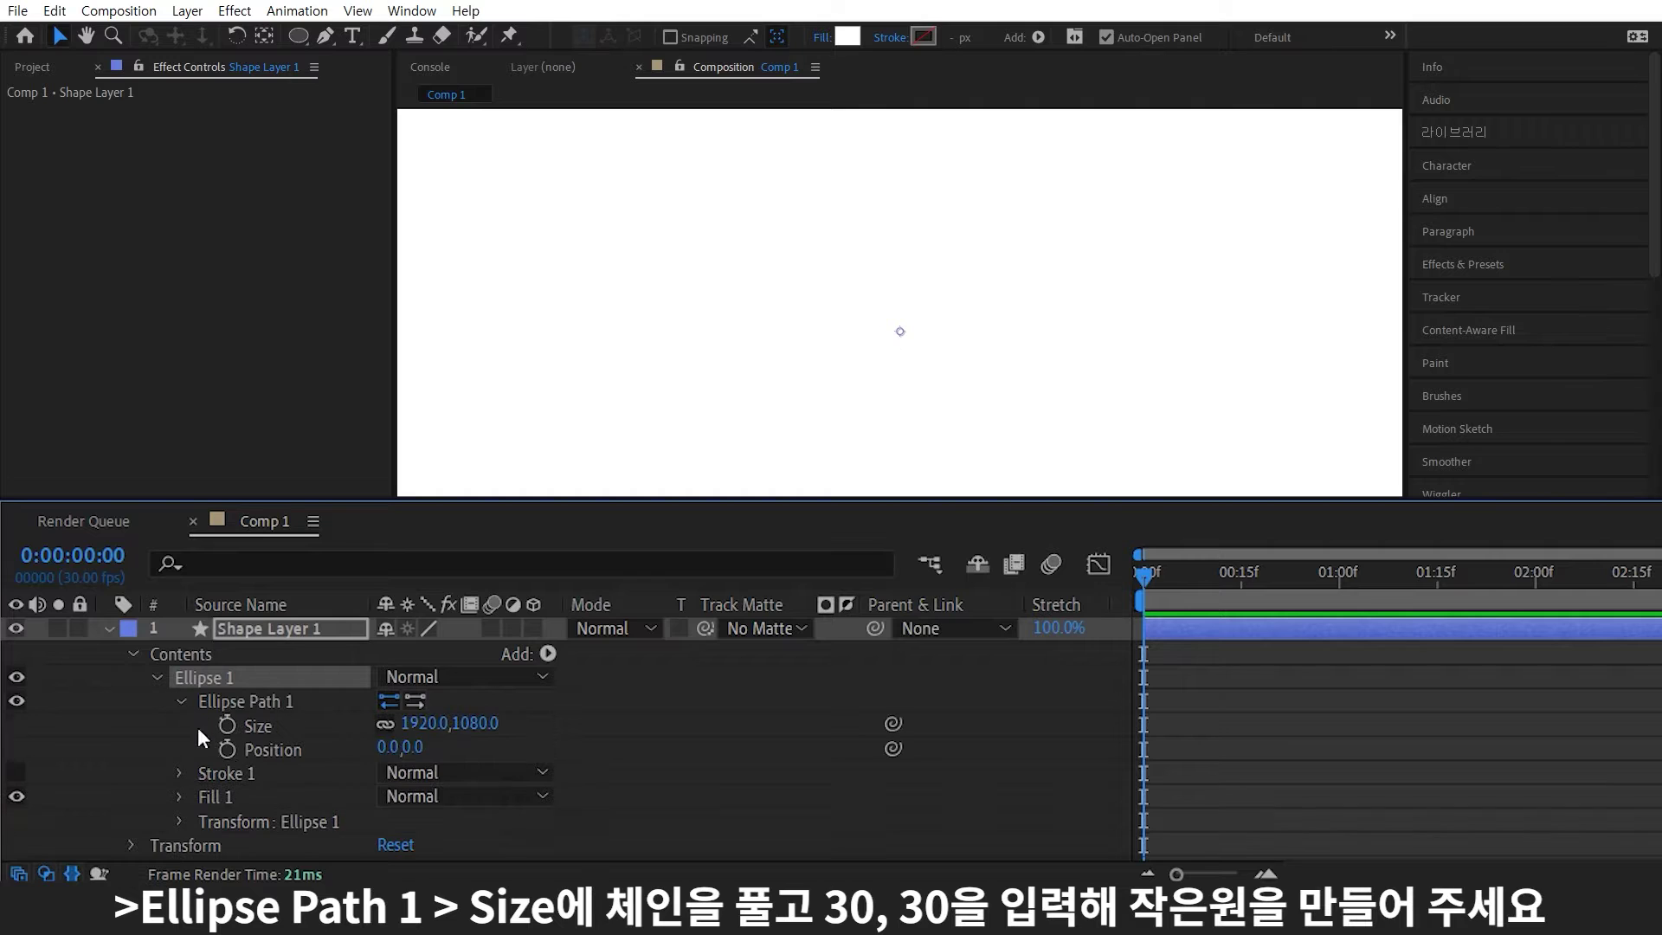
left_click(385, 724)
left_click(421, 723)
type("30")
key("Return")
left_click(472, 724)
type("3")
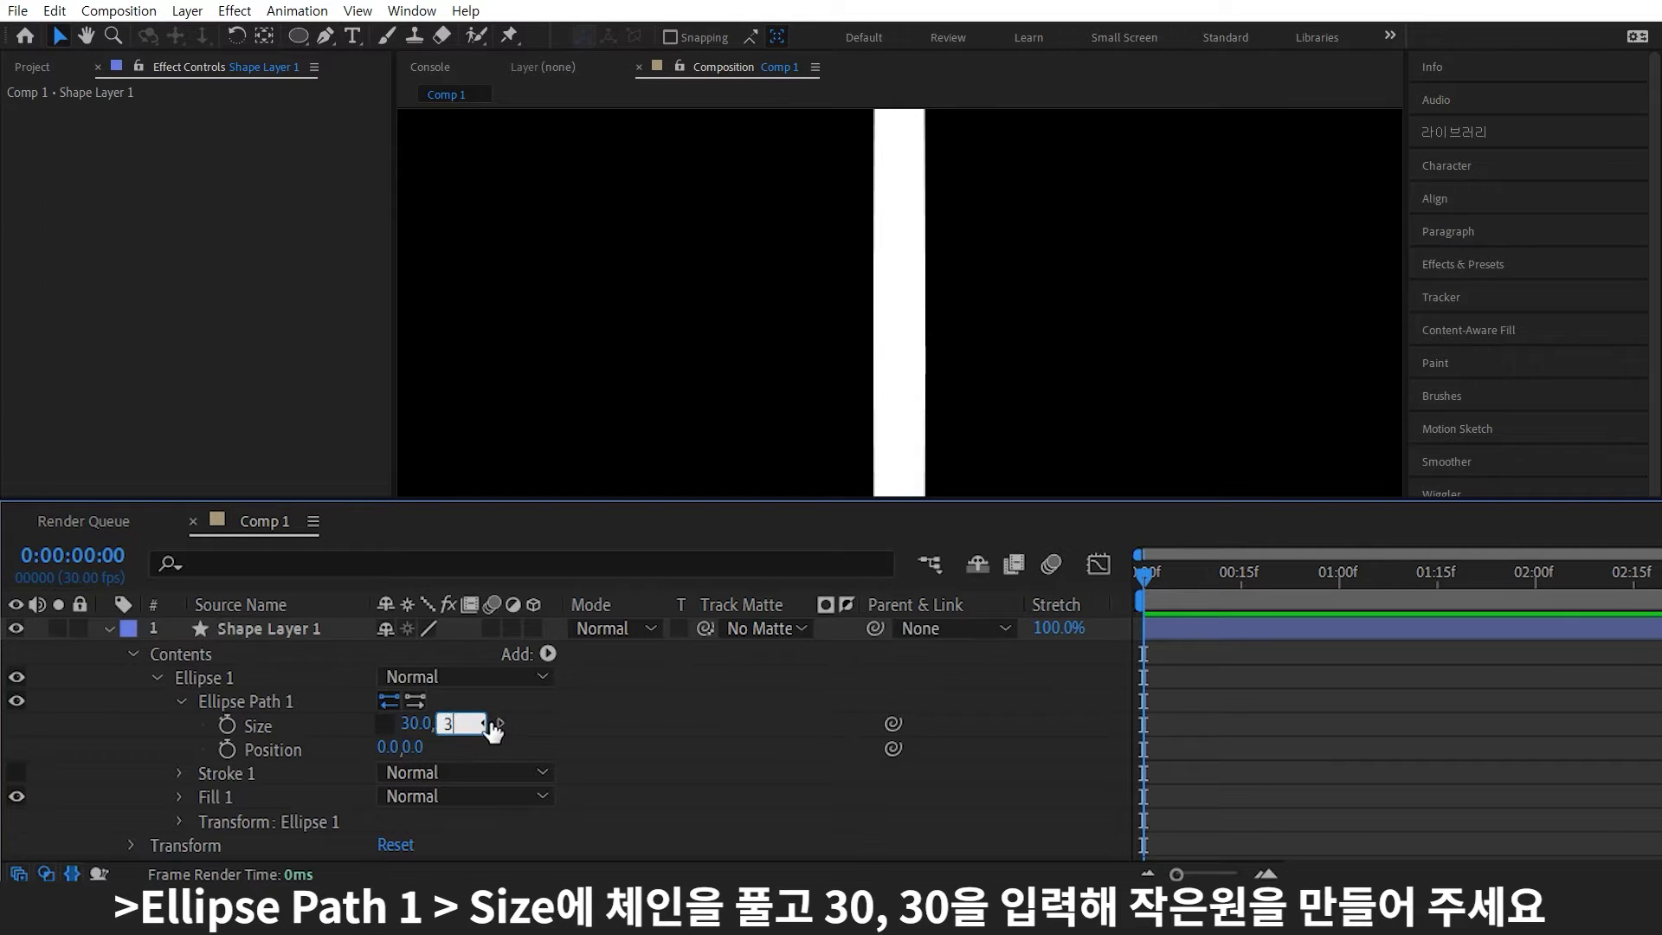
type("0")
key("Return")
left_click(390, 724)
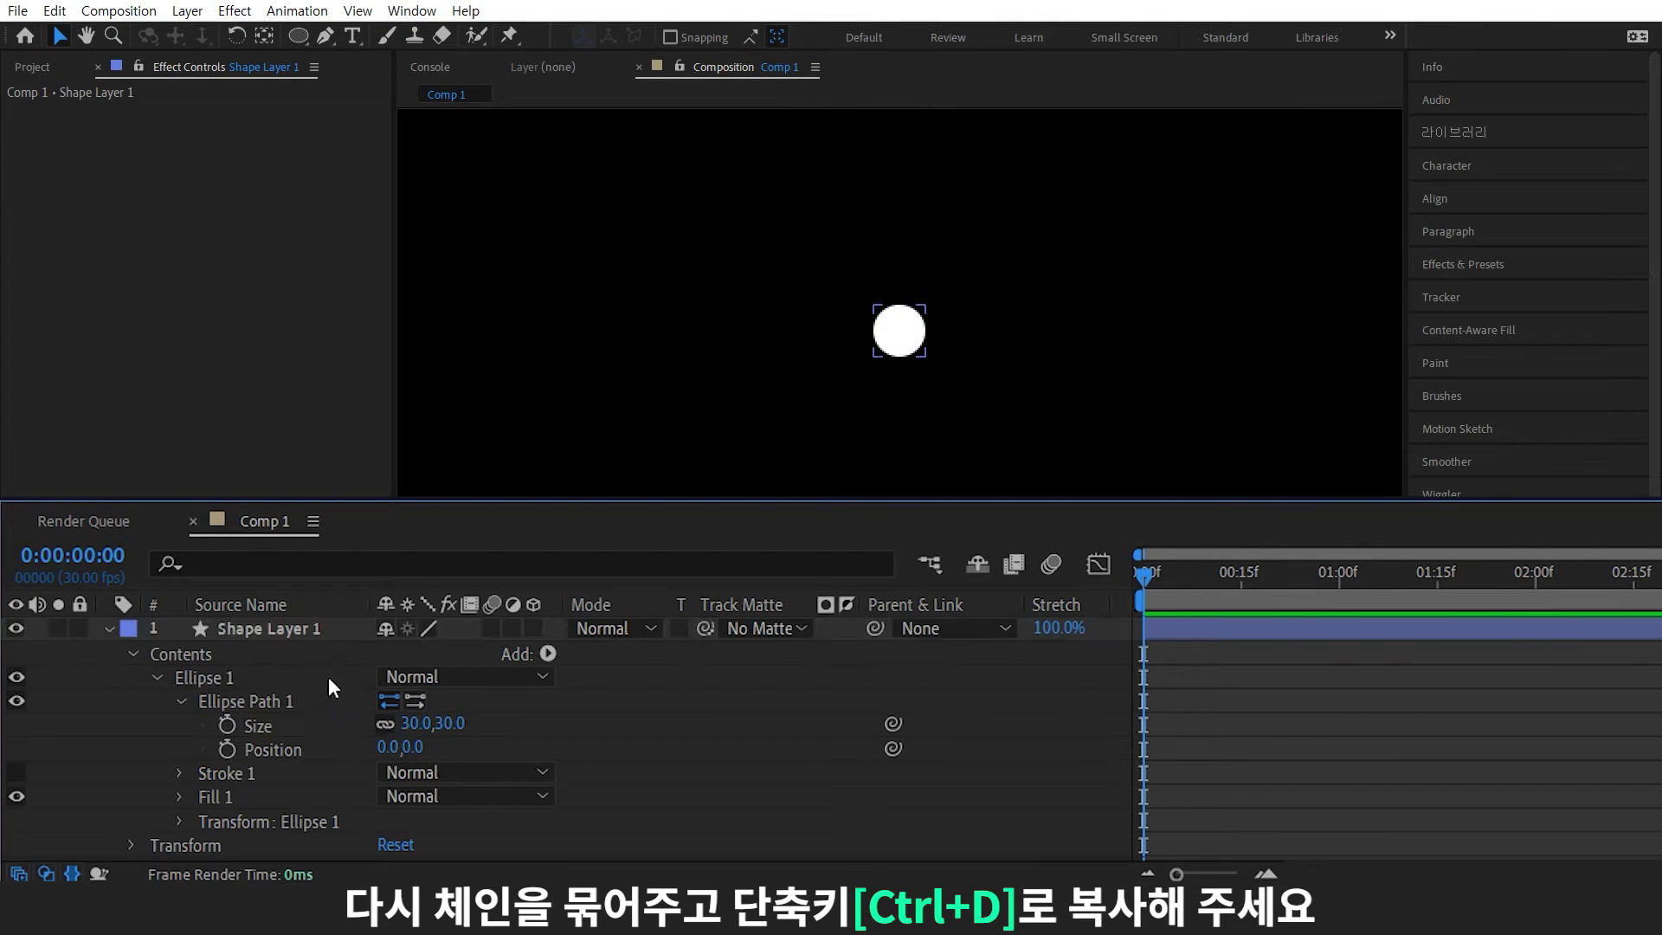
- Duplicate the circle's shape layer and enlarge the original layer's ellipse path size to 400 by 400
left_click(322, 627)
key("ctrl+d")
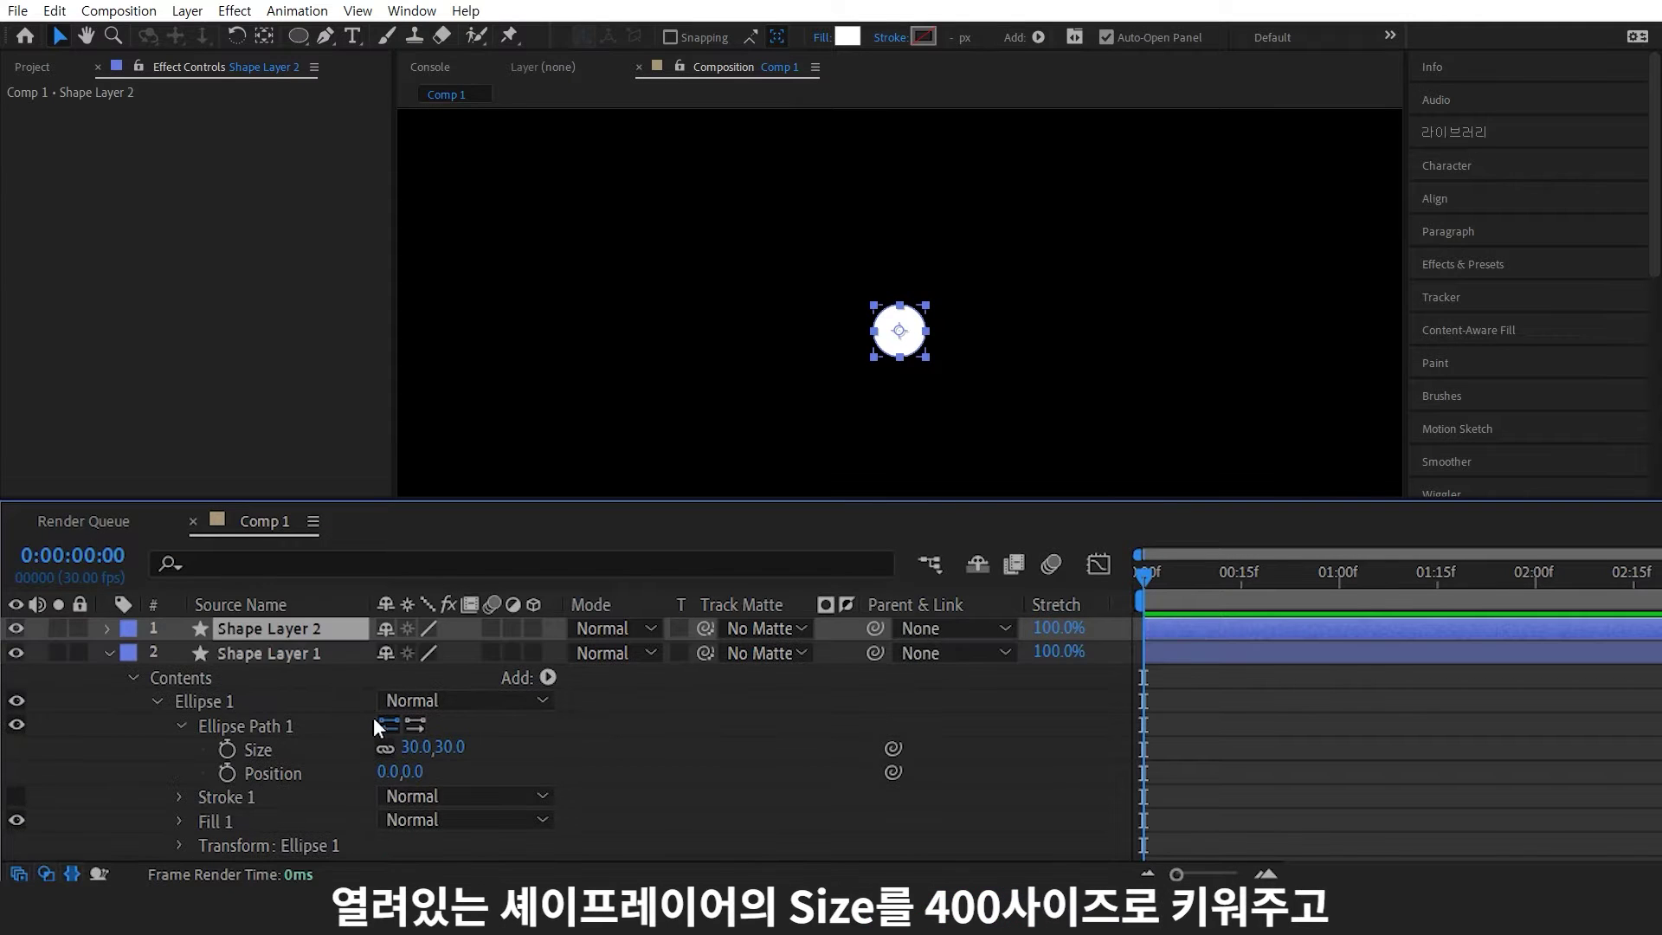
left_click(415, 747)
type("400")
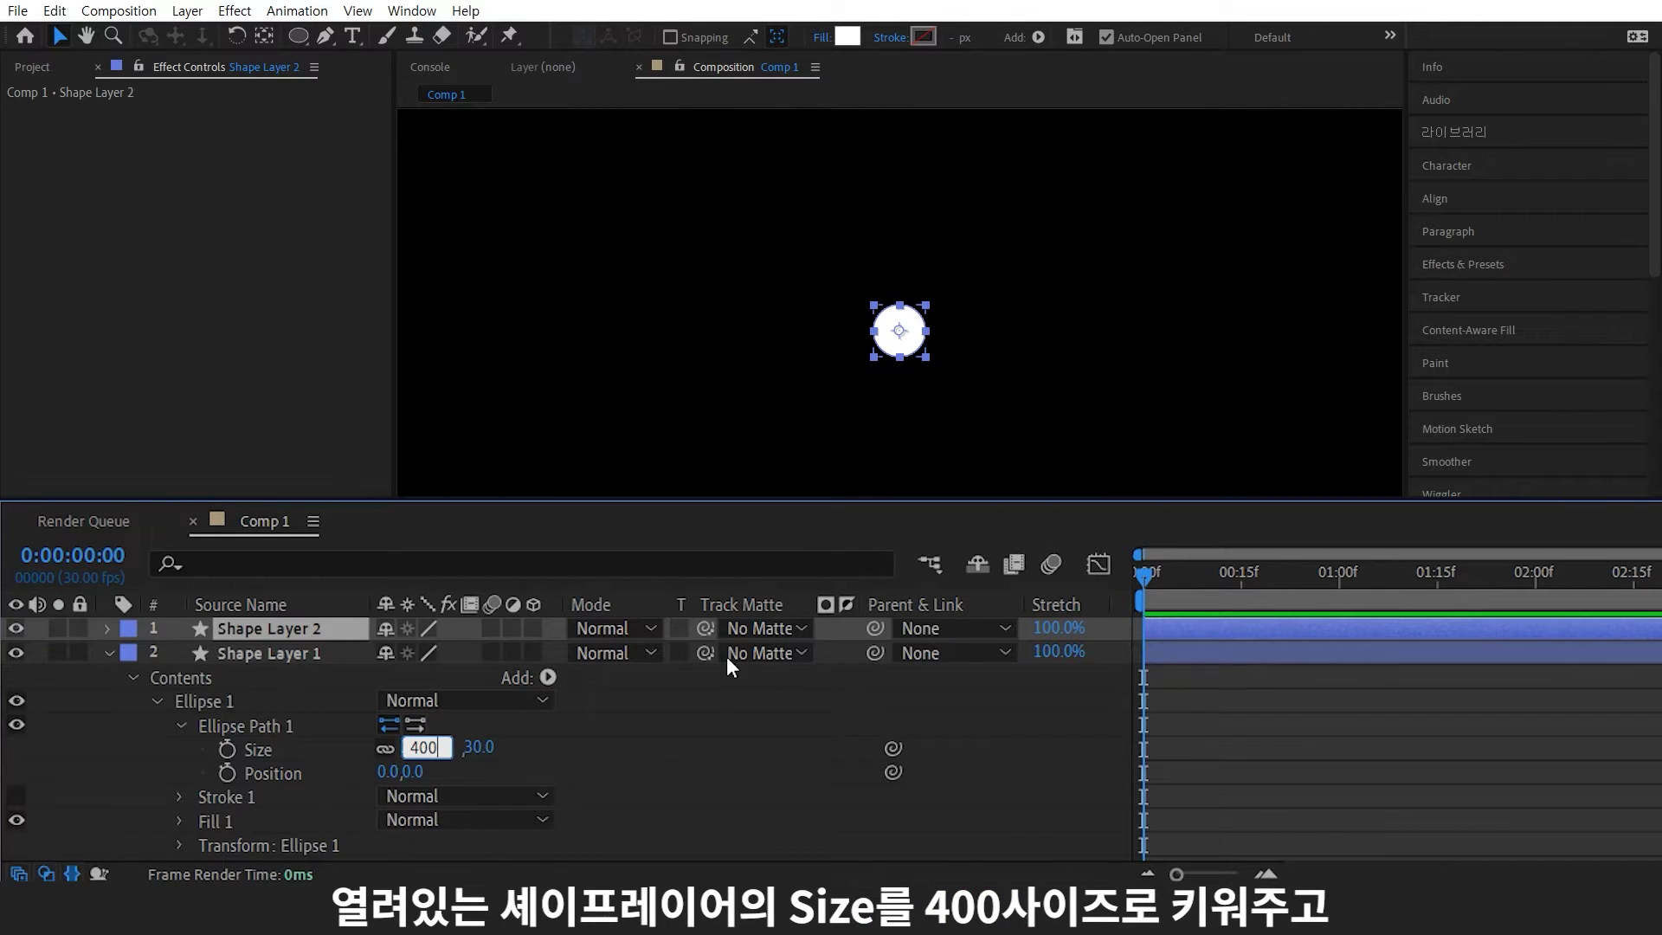
key("Return")
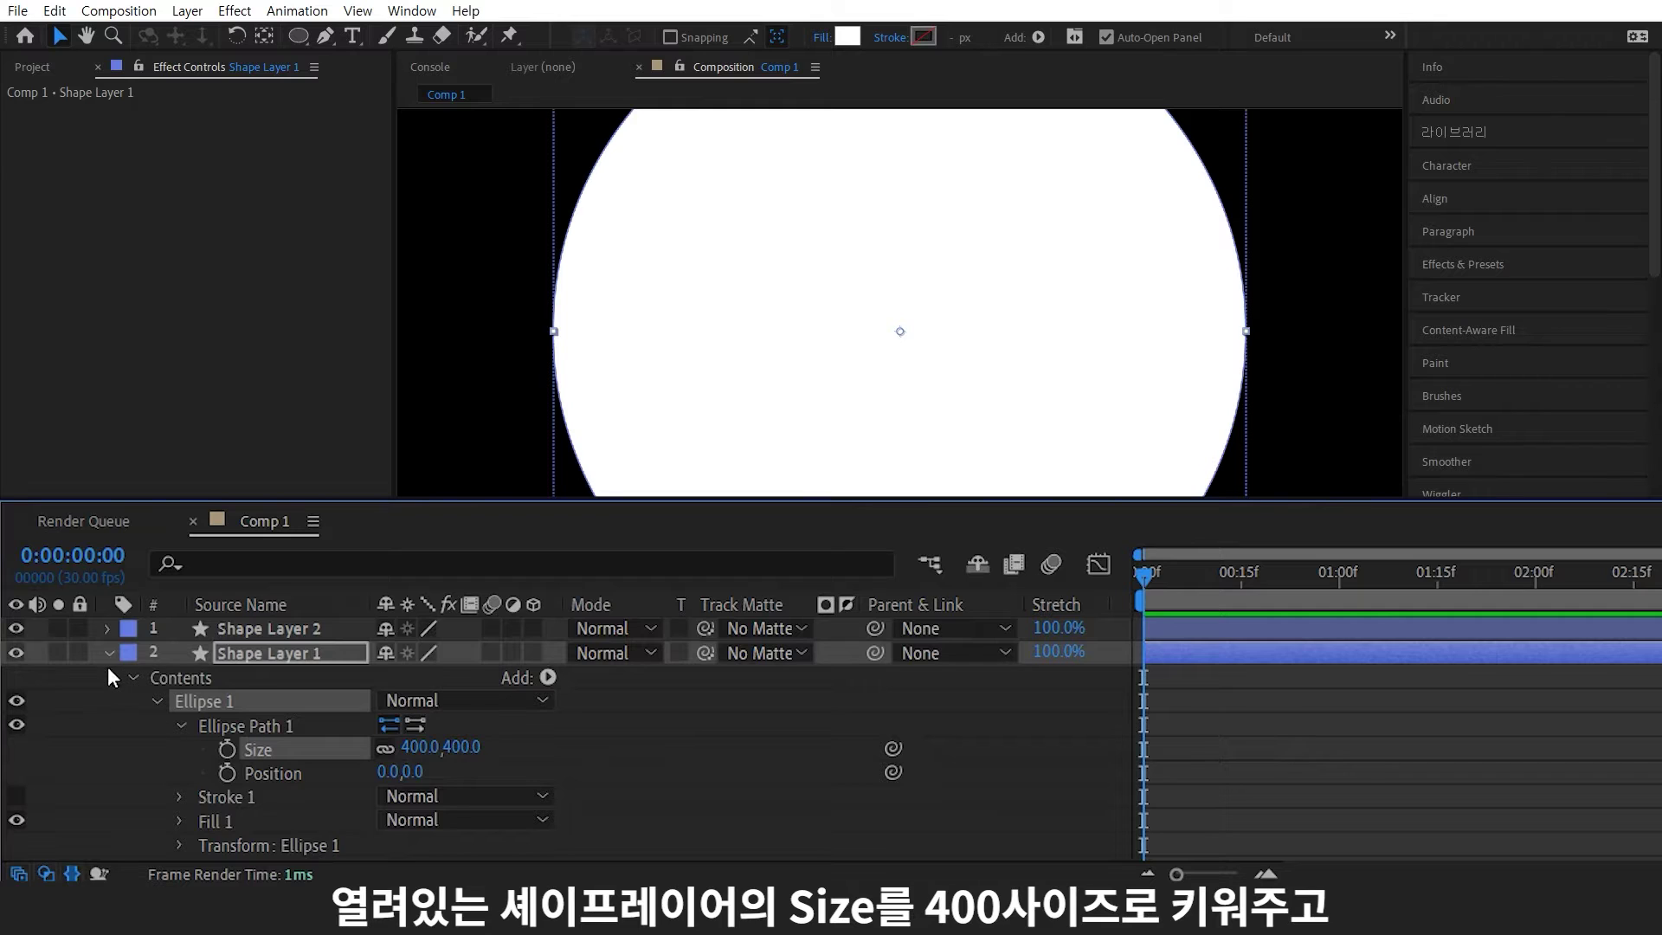
- Turn both shape layers into 3D layers and set Shape Layer 1's X Rotation to 90°
left_click(107, 654)
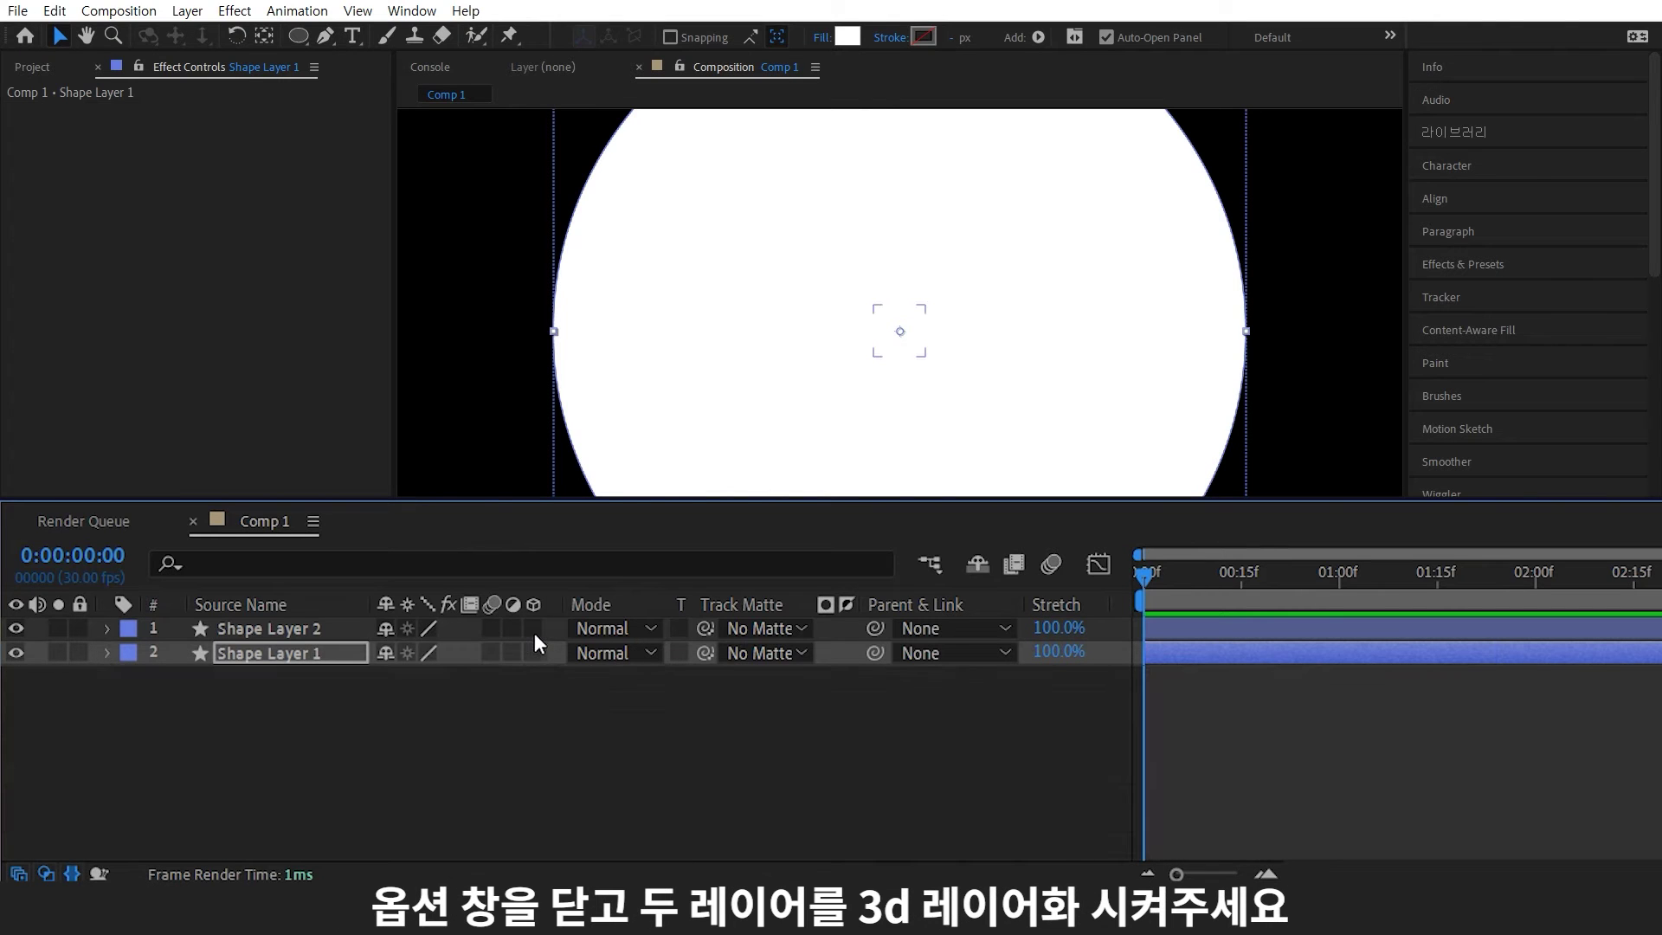
left_click_drag(537, 649, 535, 628)
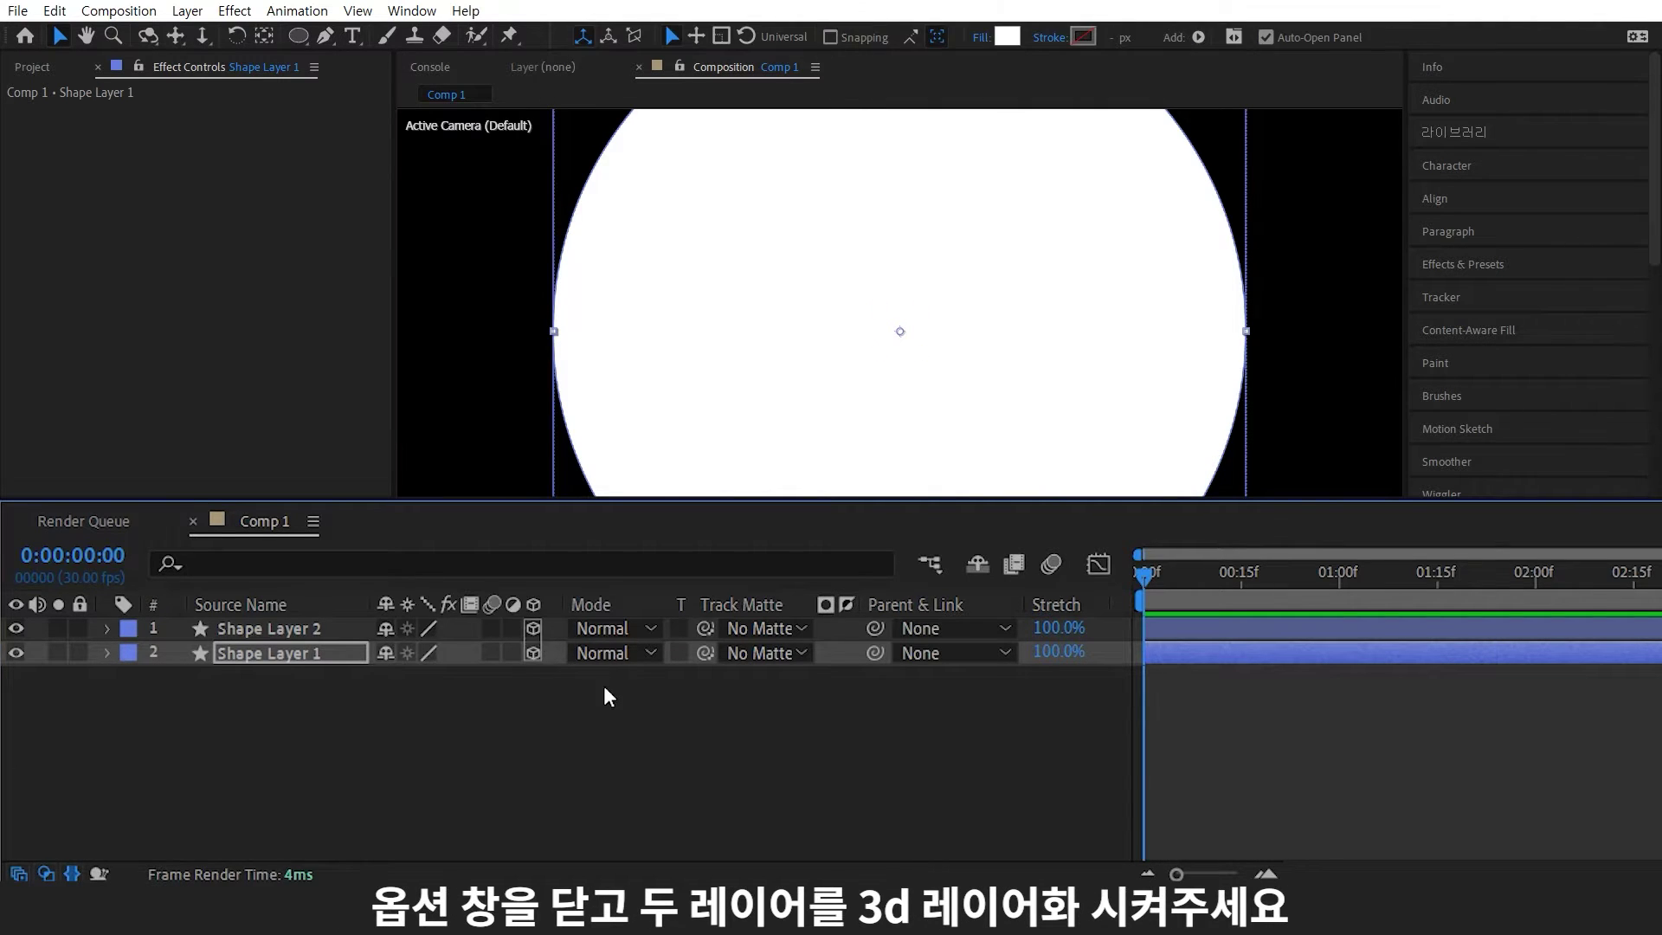
left_click(213, 703)
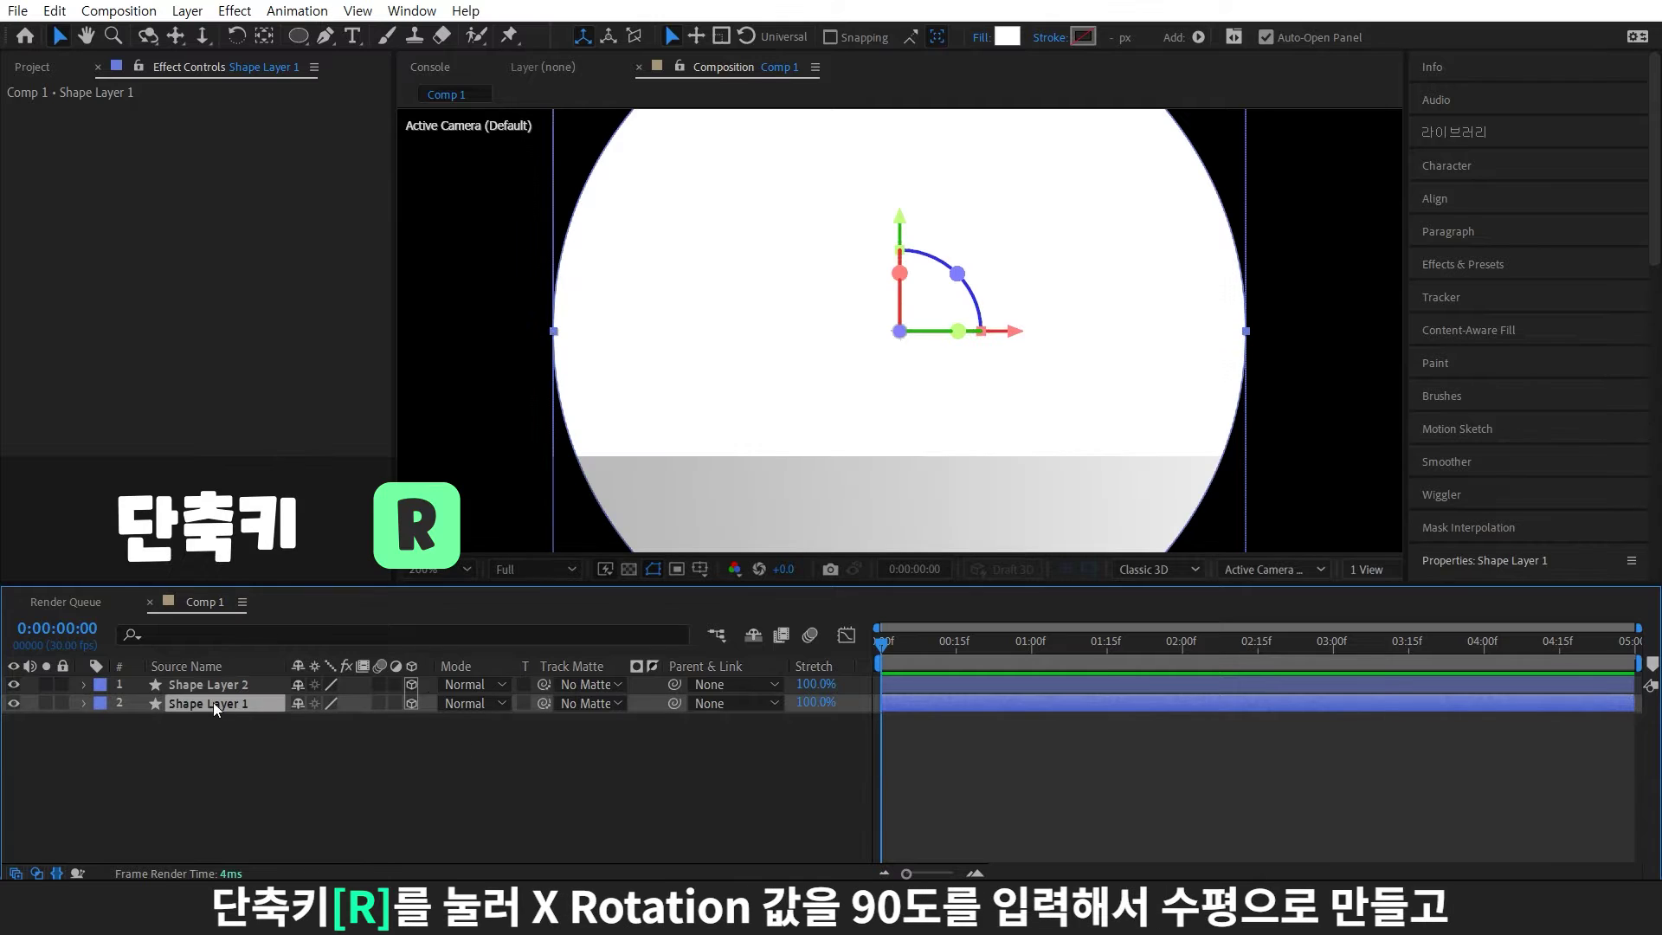
key("r")
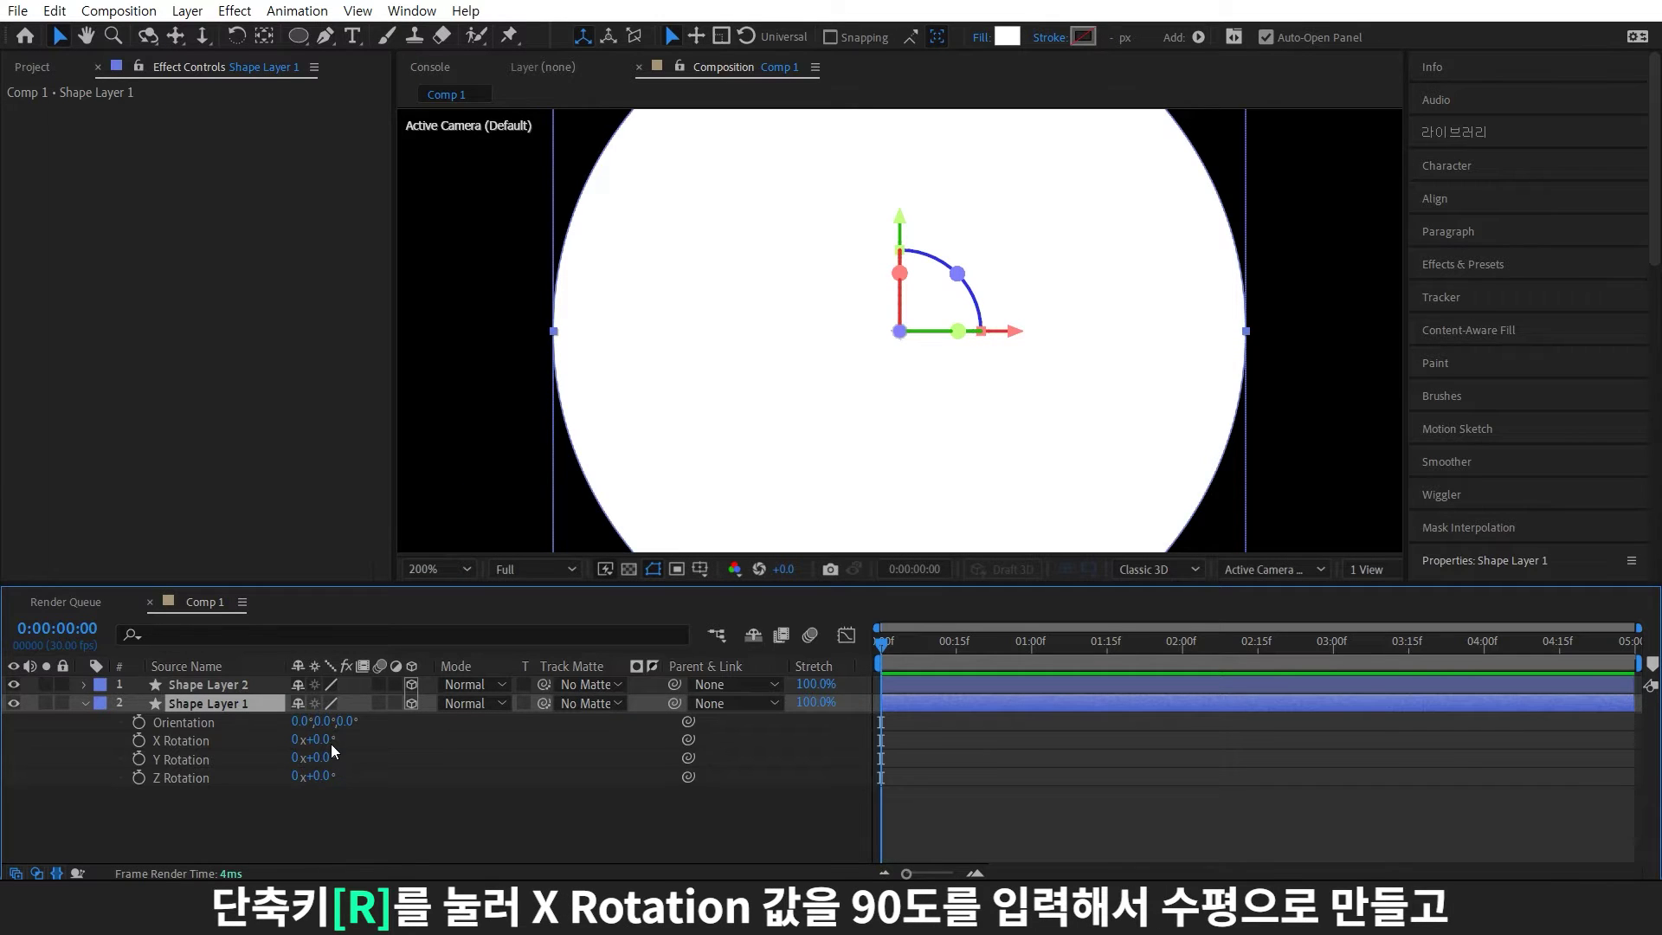
left_click(323, 739)
key("Return")
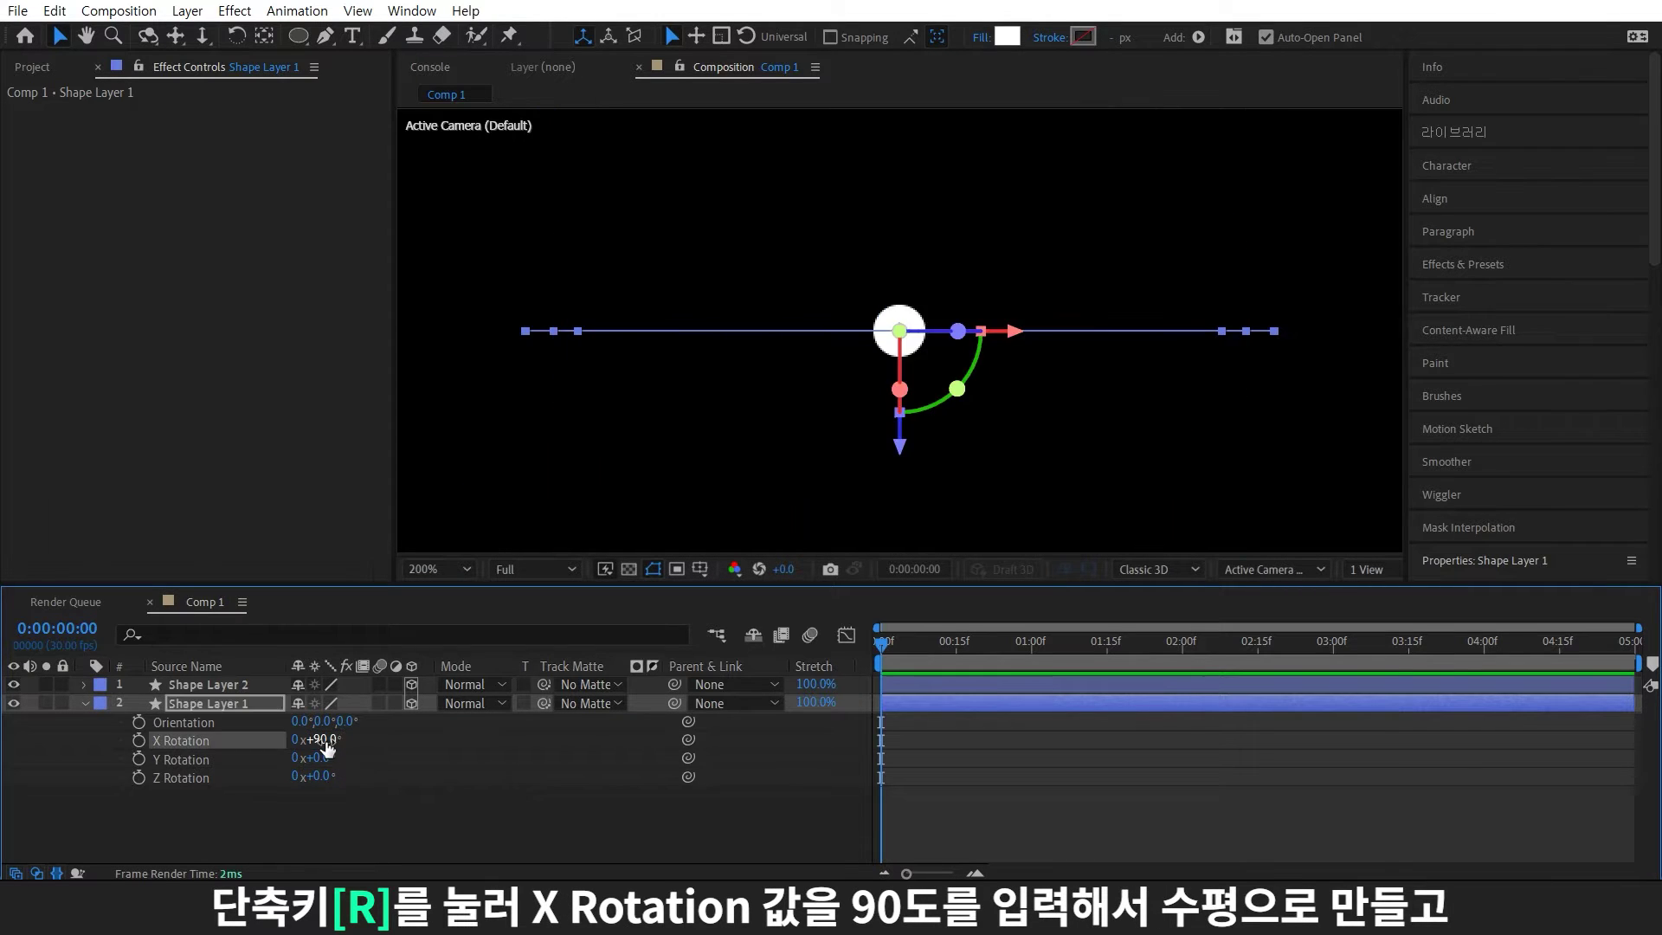
- Move the flat large ellipse of Shape Layer 1 down along its vertical axis to near the composition's bottom edge
scroll(921, 435, "down", 6)
scroll(914, 444, "up", 2)
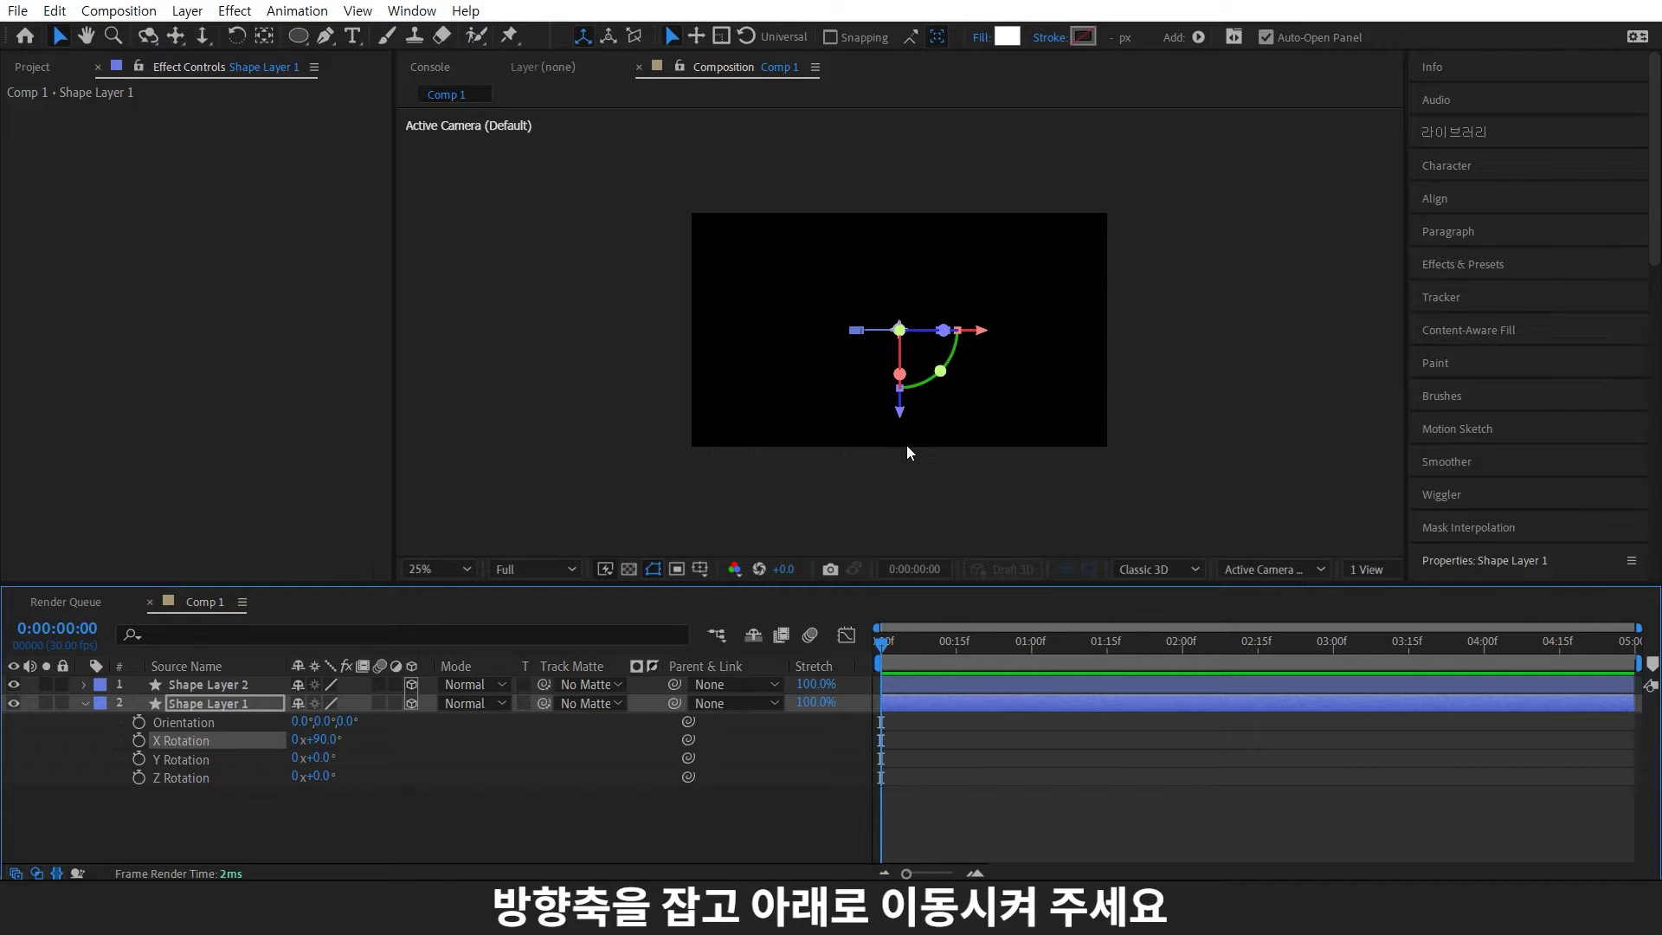
left_click_drag(906, 445, 915, 502)
left_click(1023, 834)
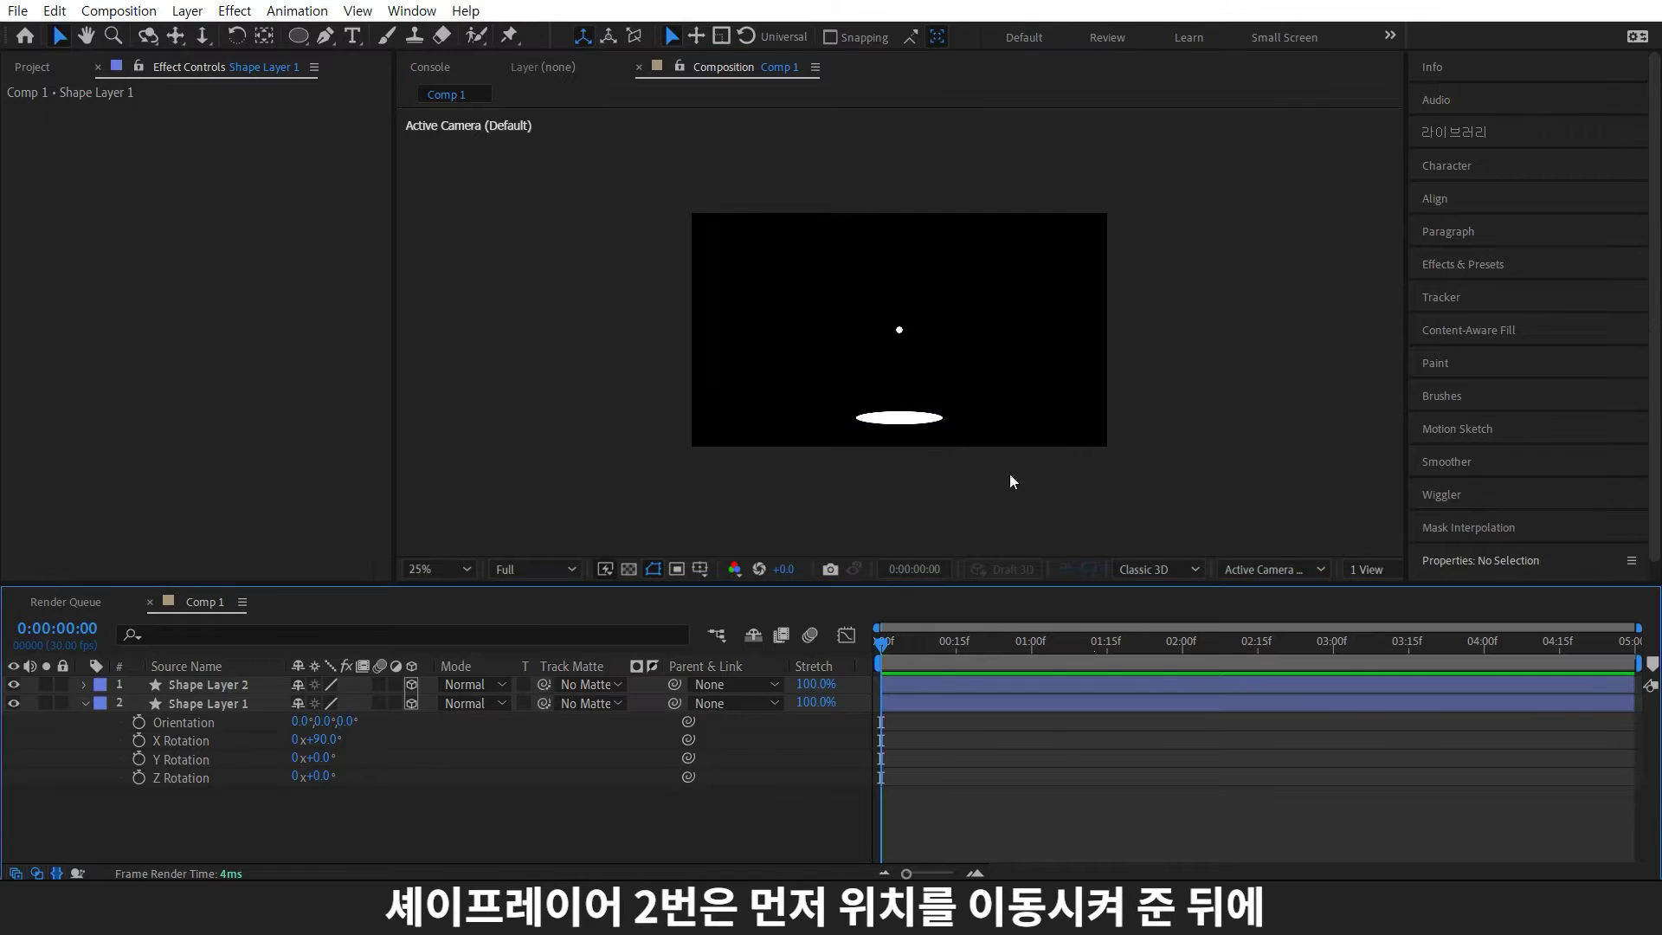
- Move the small circle of Shape Layer 2 to the upper right area of the composition
left_click(218, 688)
scroll(1281, 306, "up", 2)
left_click_drag(1022, 333, 1286, 346)
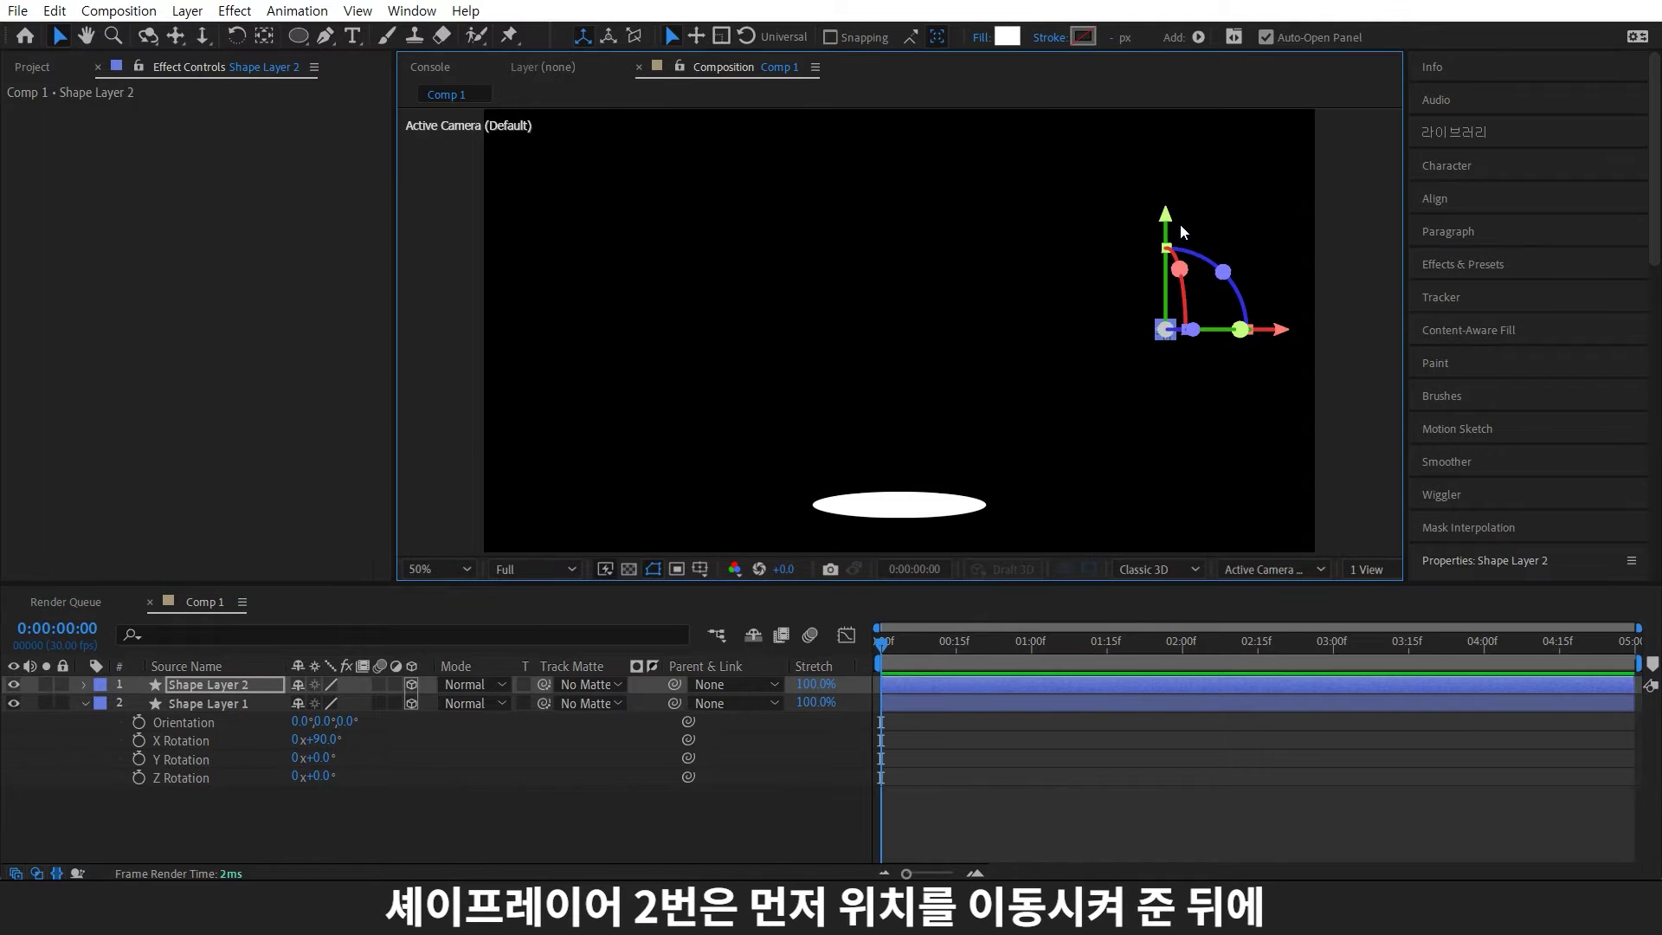
left_click_drag(1167, 211, 1249, 29)
scroll(1169, 286, "down", 2)
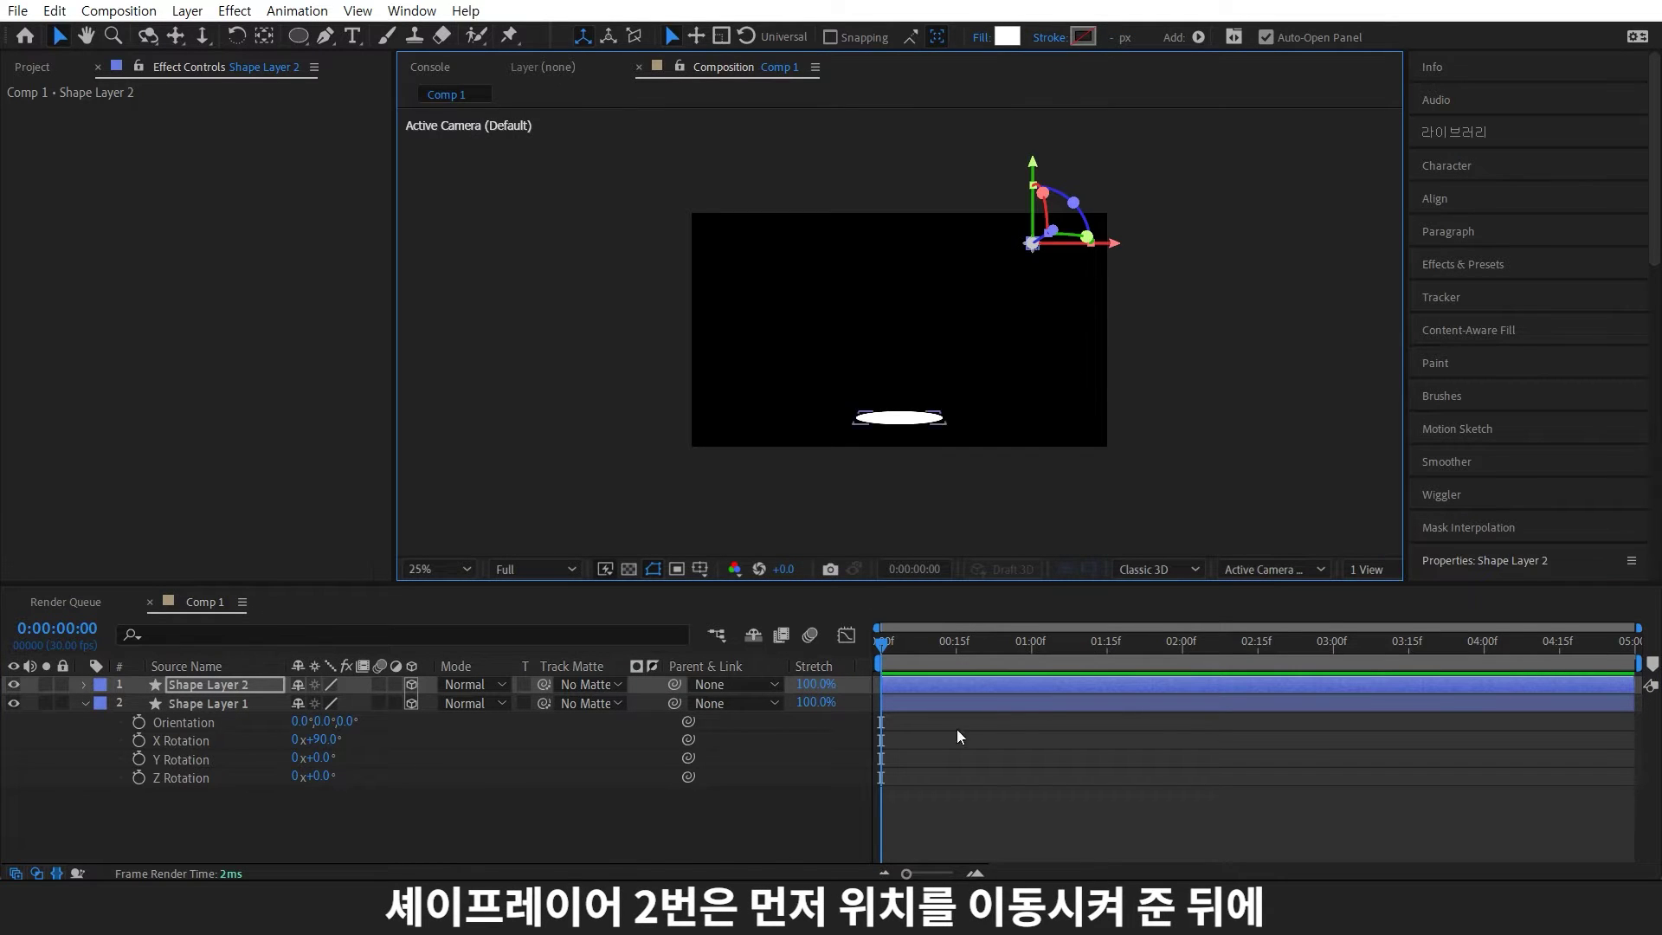
- Tilt Shape Layer 2 toward the floor ellipse with an X Rotation of 65° and a Y Rotation of 53°
scroll(1331, 194, "up", 2)
left_click_drag(1332, 194, 900, 556)
key("r")
left_click_drag(322, 721, 364, 729)
scroll(1051, 379, "down", 1)
left_click(1052, 379)
left_click_drag(955, 332, 1023, 165)
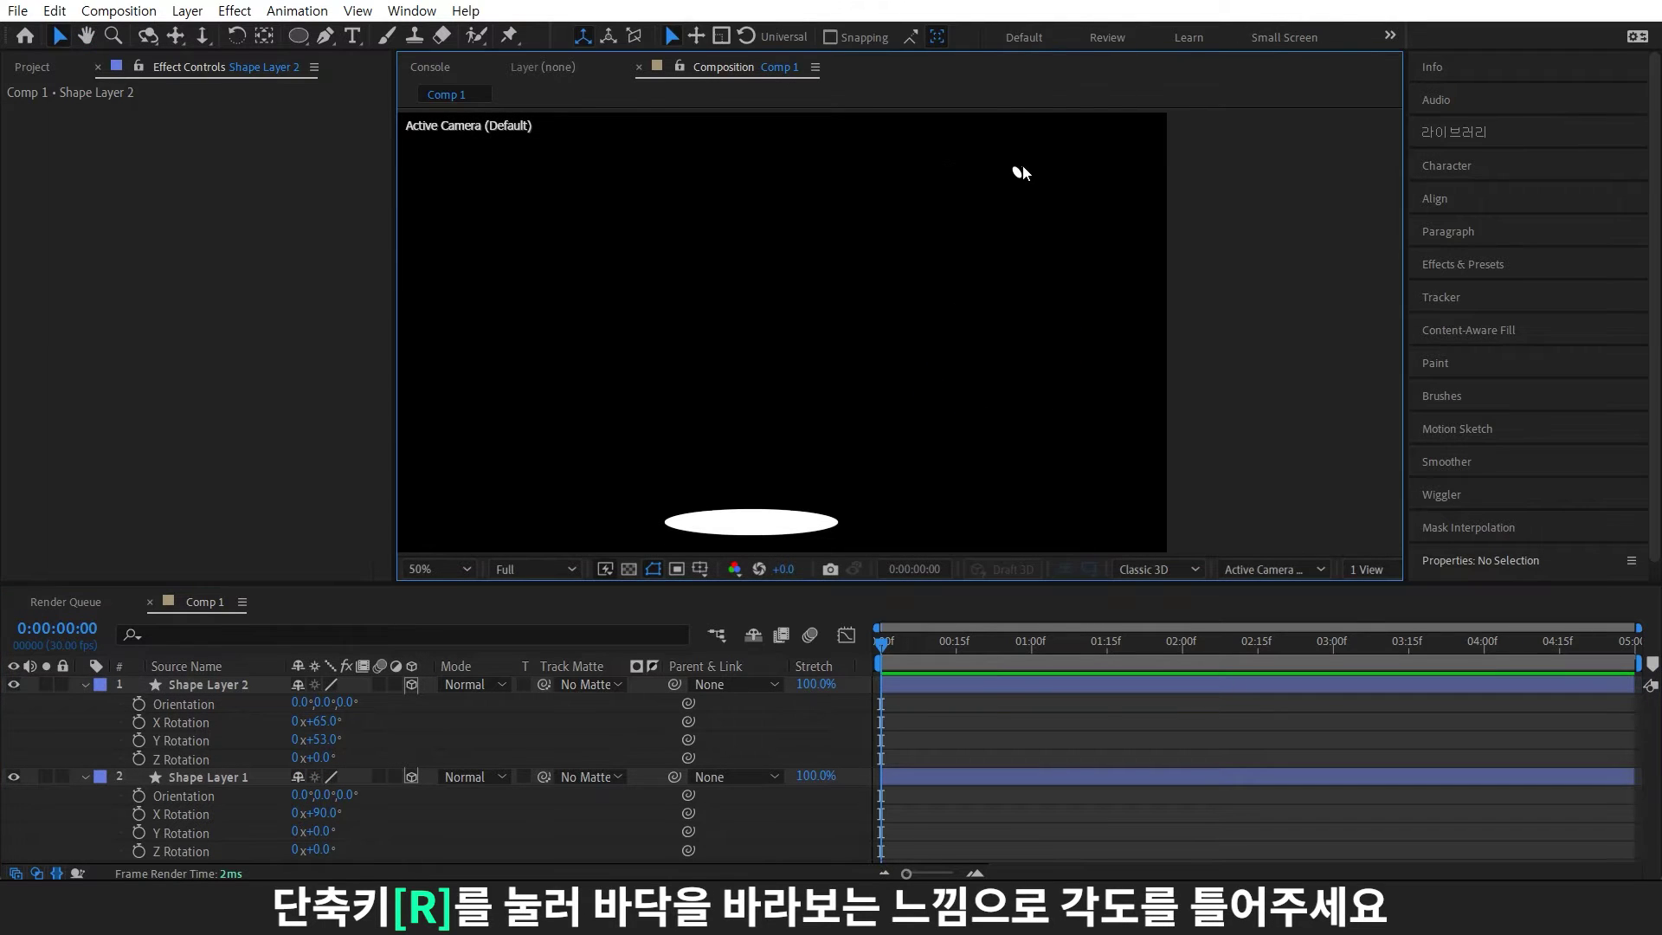
left_click(1022, 172)
left_click(1017, 727)
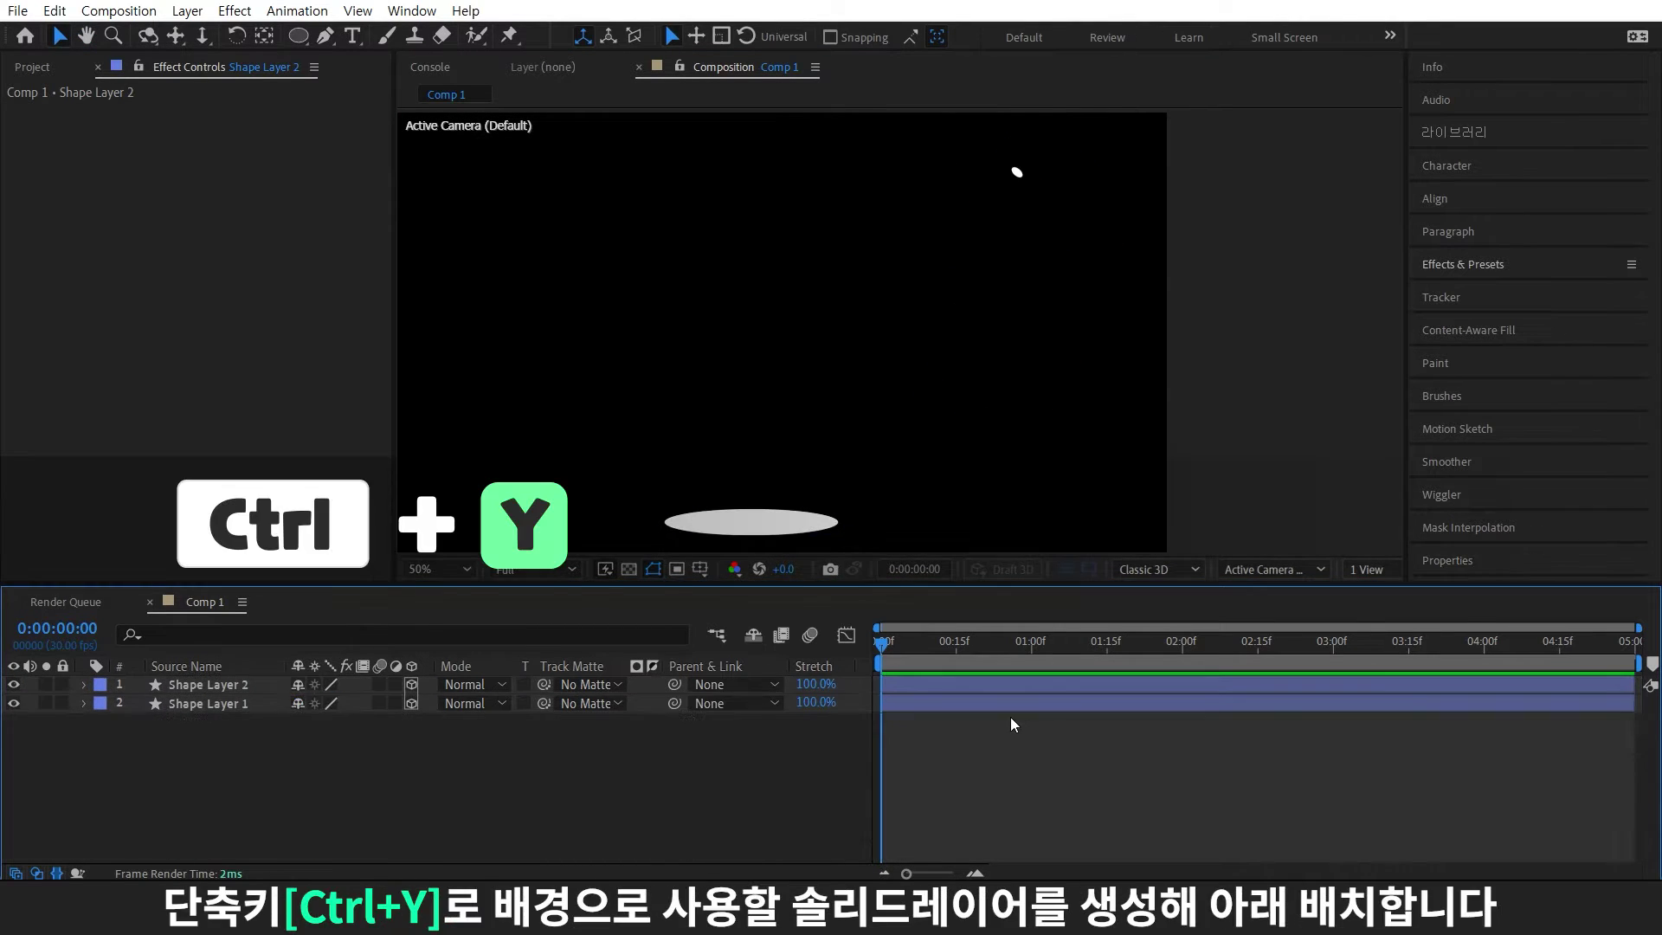
- Create a black solid as the background and place it below both shape layers
key("ctrl+y")
left_click(874, 620)
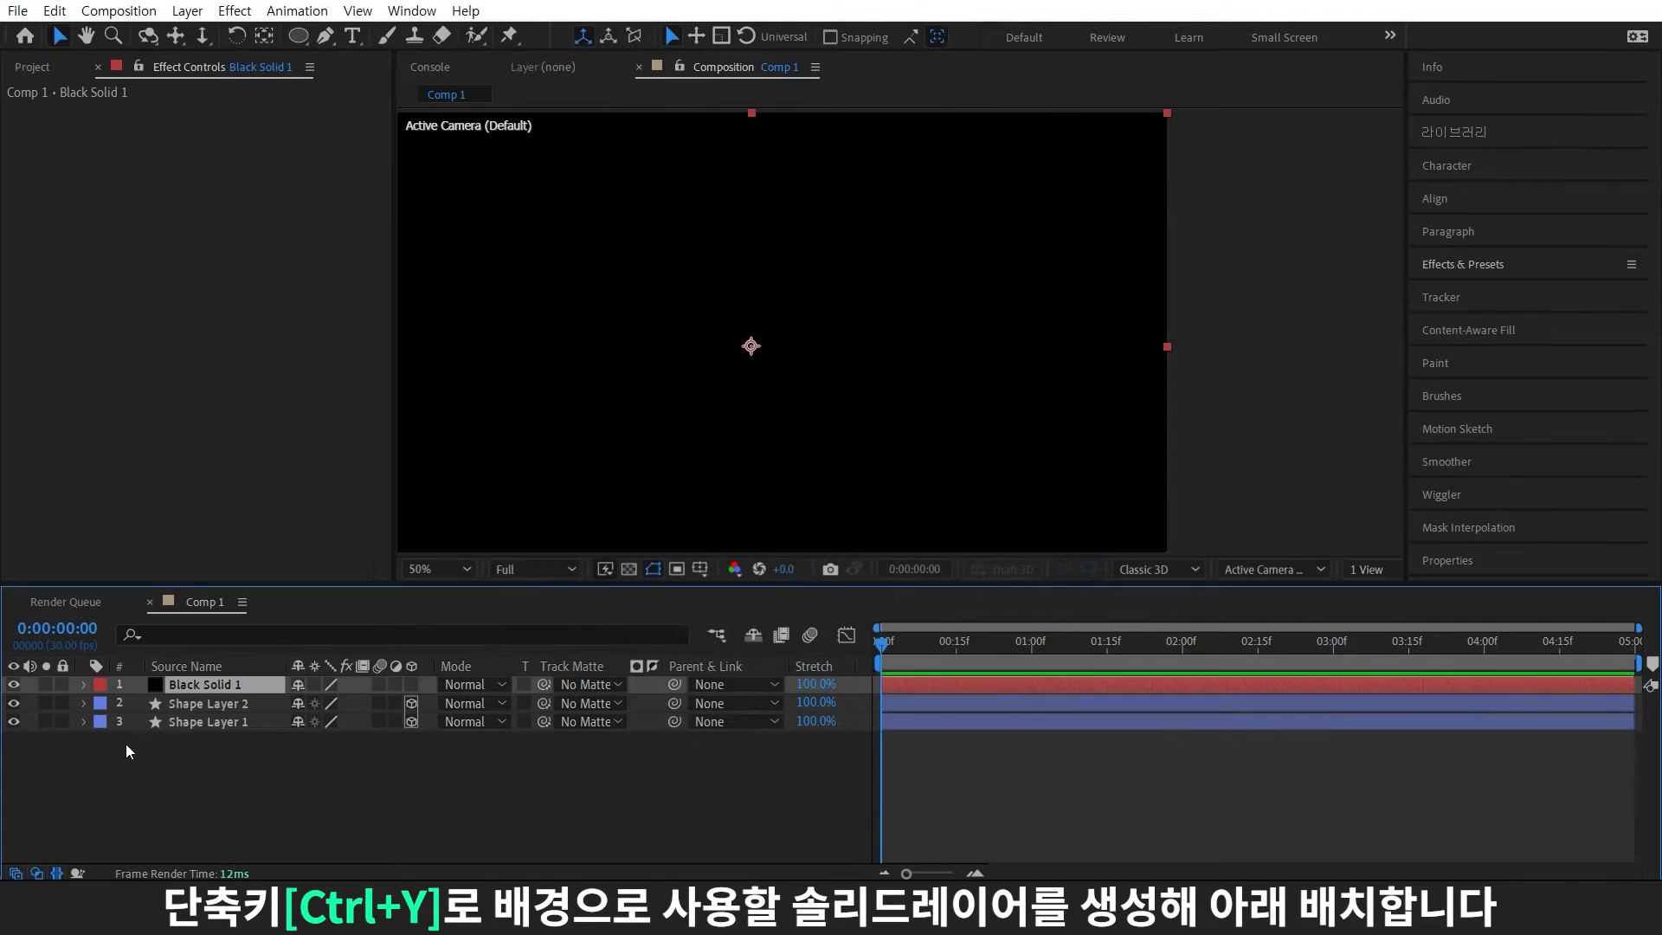
left_click_drag(221, 684, 234, 784)
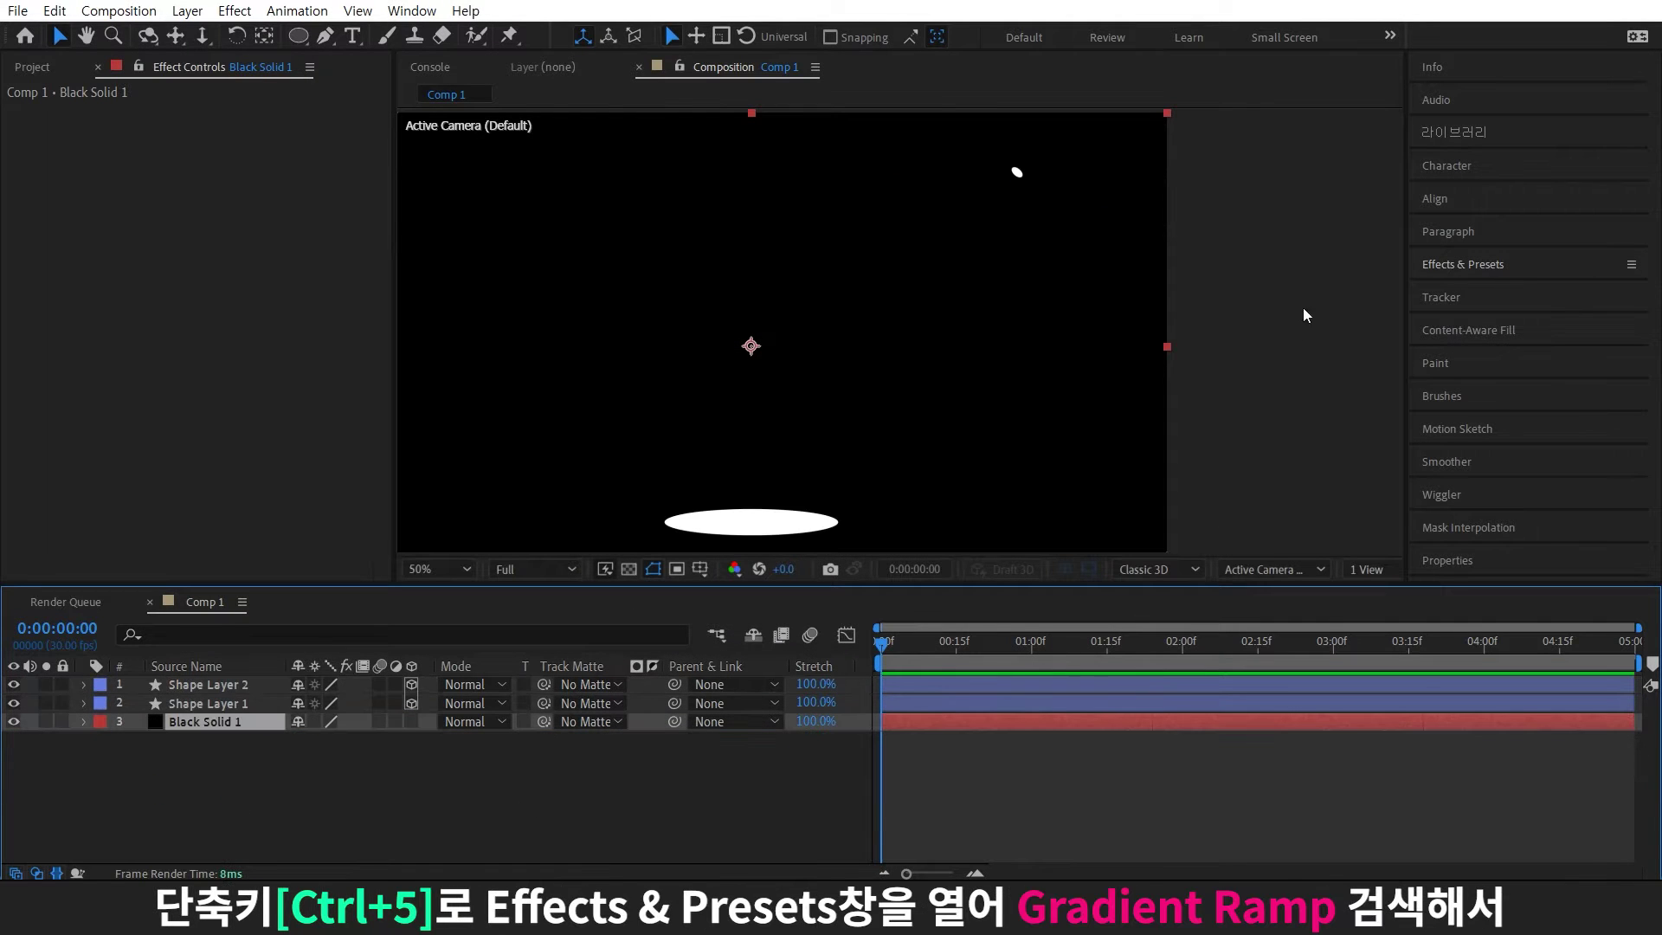
- Find the Gradient Ramp effect by searching for "ramp" and apply it to the black solid
key("ctrl+5")
left_click(1428, 288)
type("ramp")
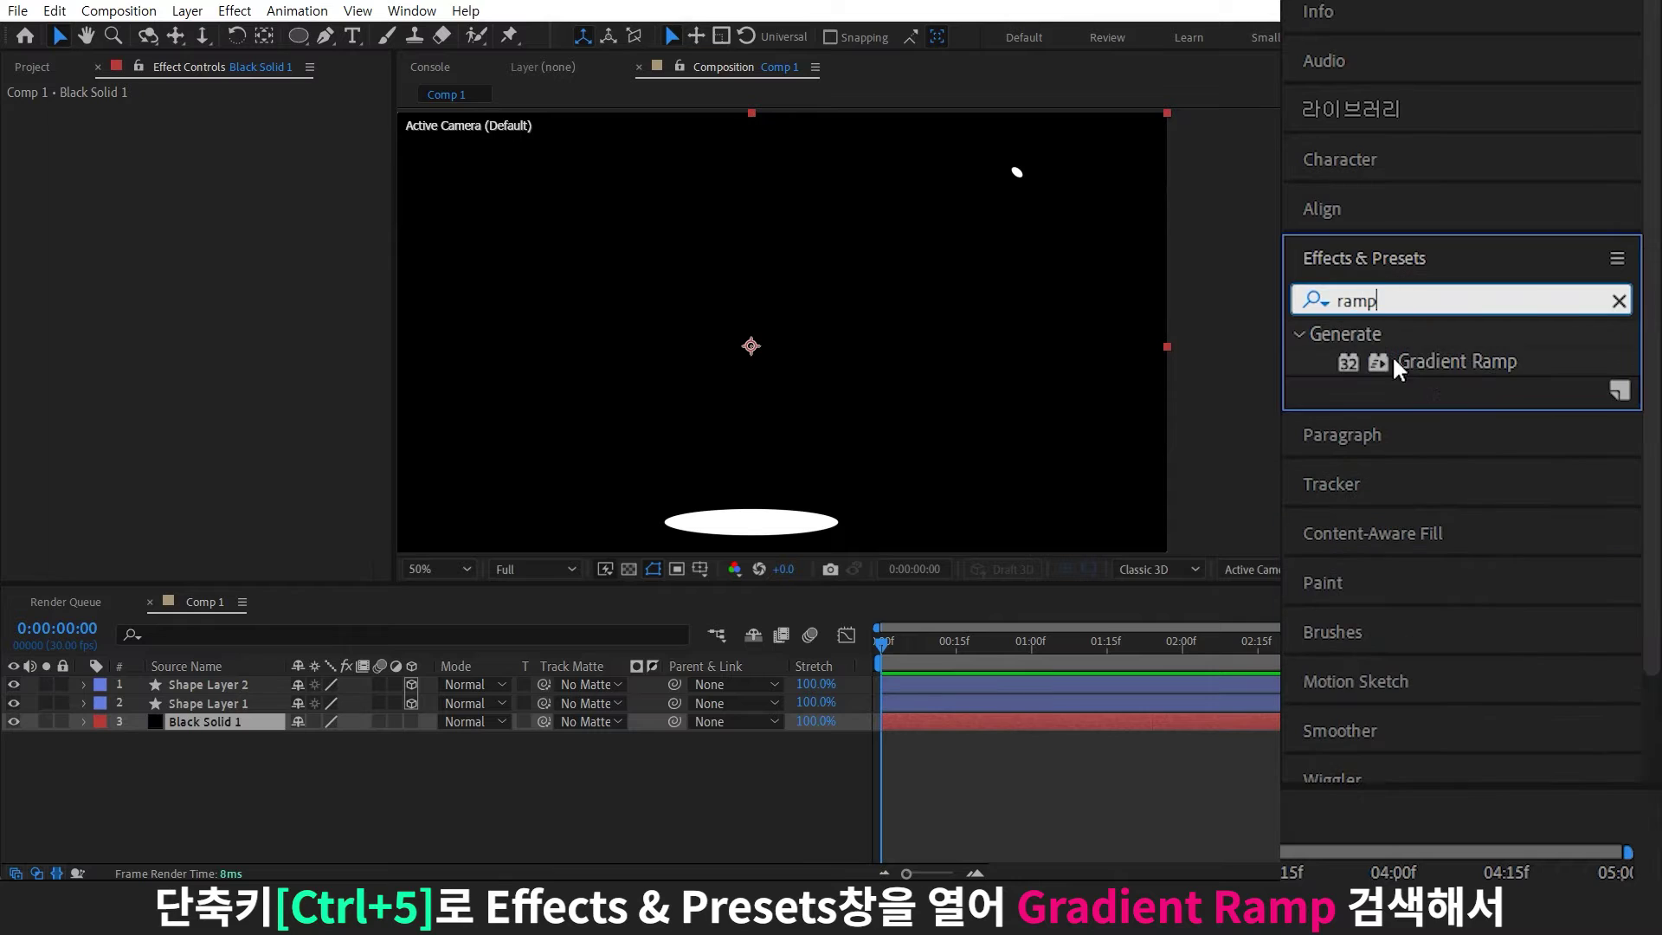
left_click_drag(1393, 360, 278, 726)
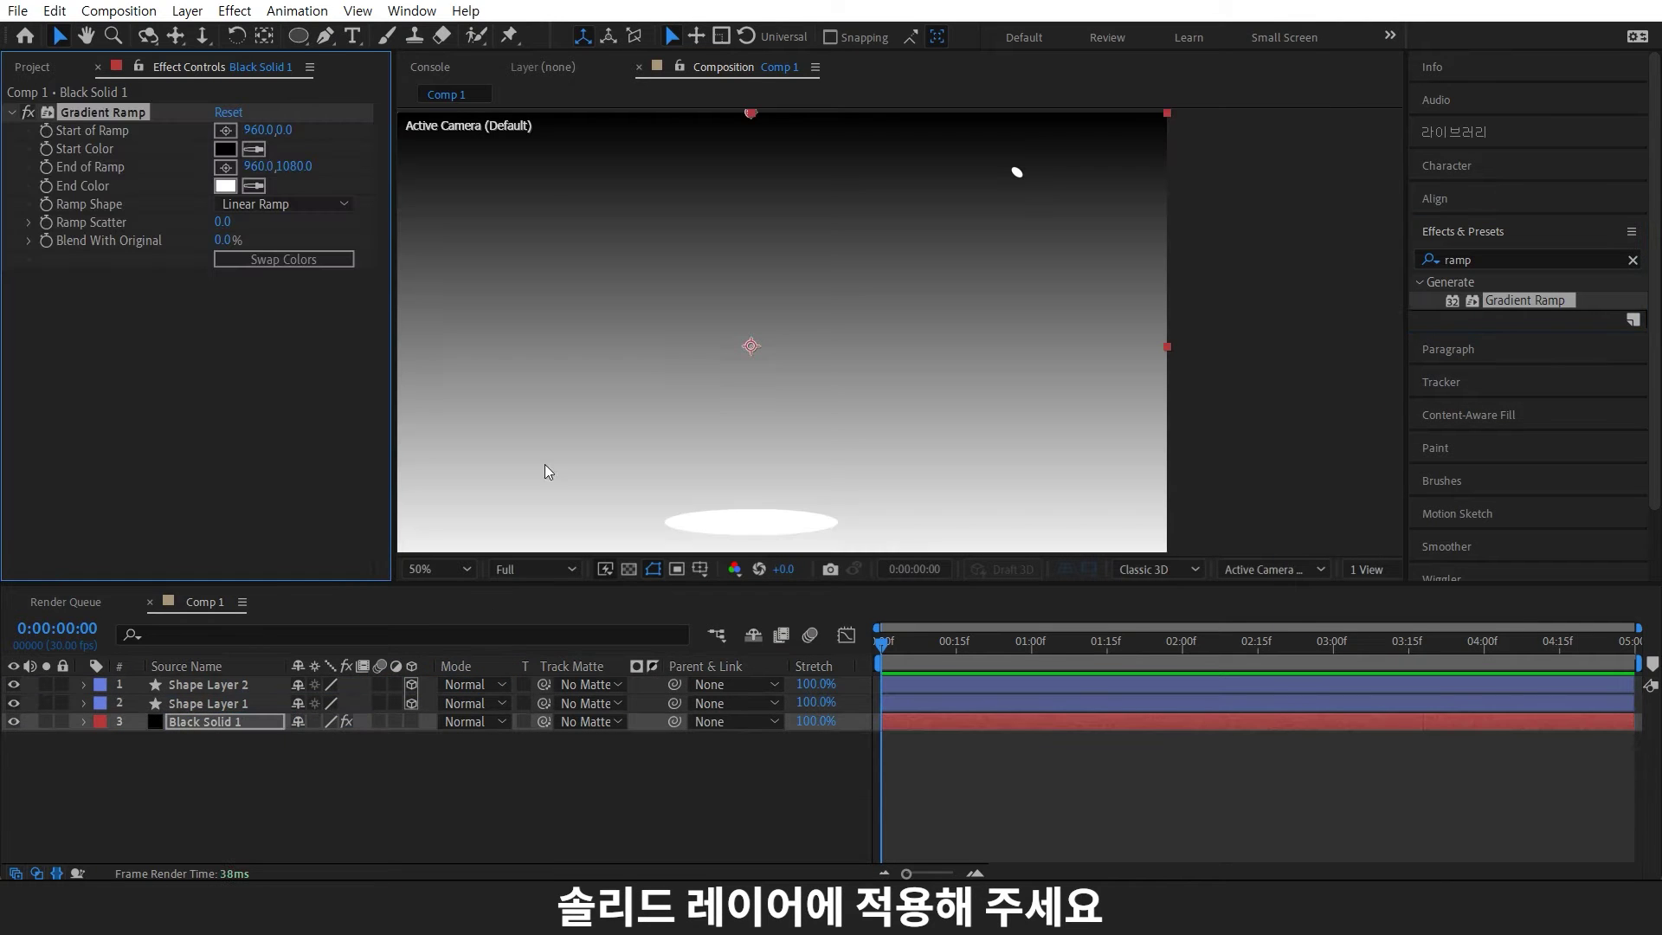
- Set the Gradient Ramp's start color to a near-black blue and its end color to a dark teal, about #06171A
left_click(225, 149)
left_click(536, 599)
left_click_drag(564, 595, 565, 460)
key("Return")
left_click(225, 185)
left_click(476, 590)
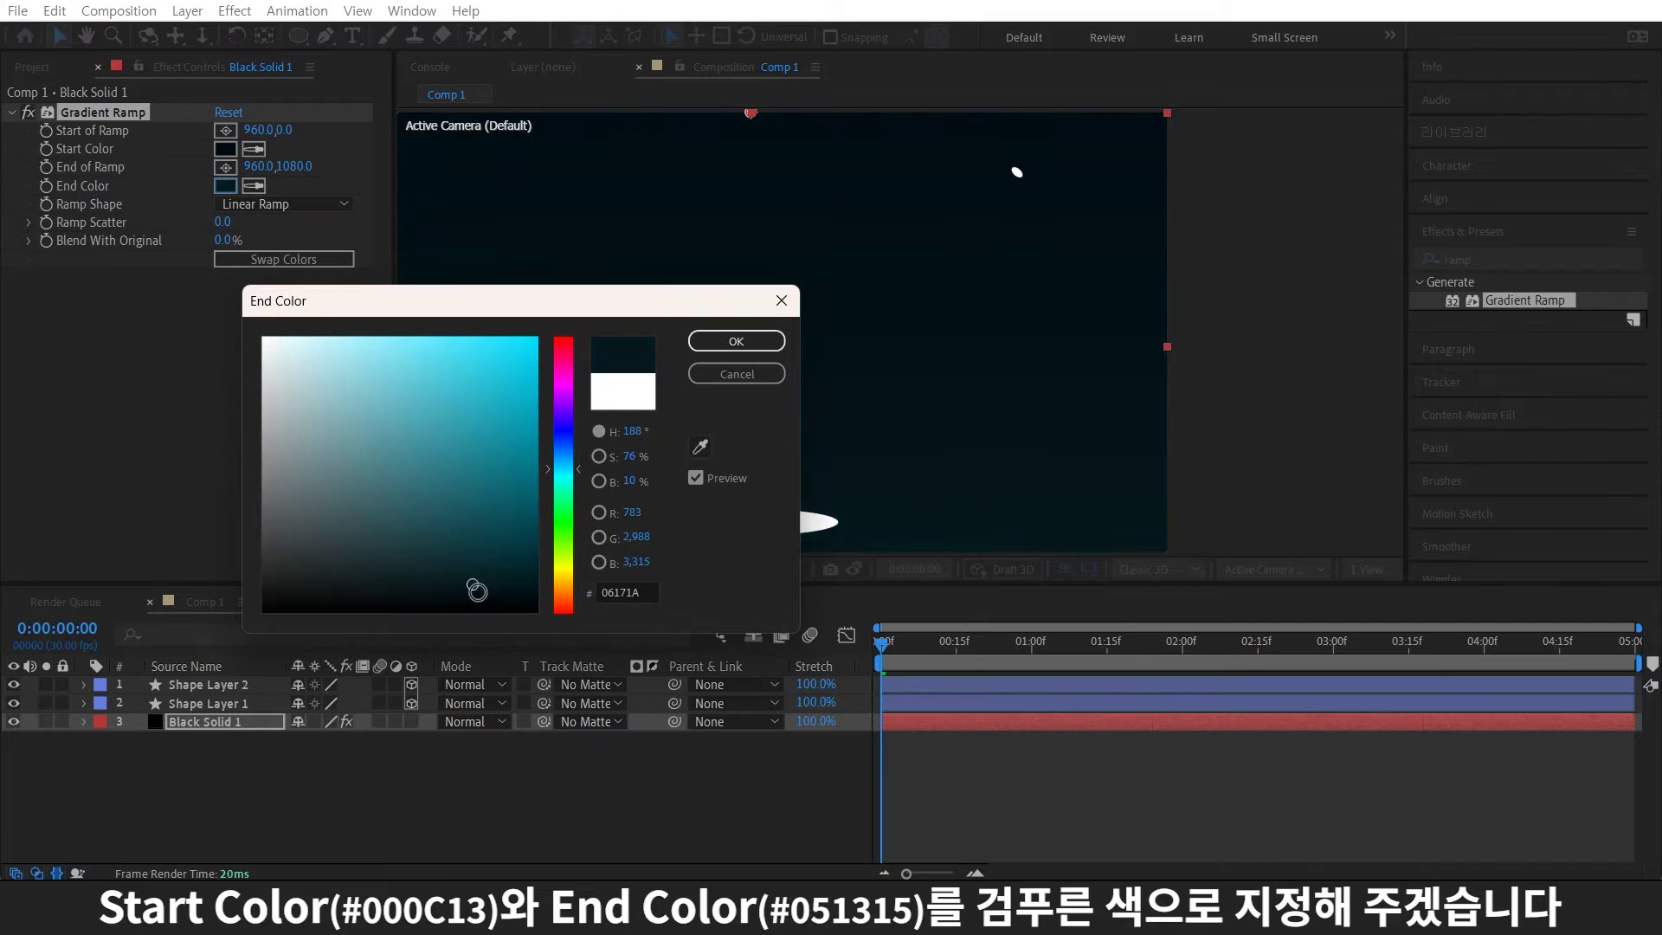
key("Return")
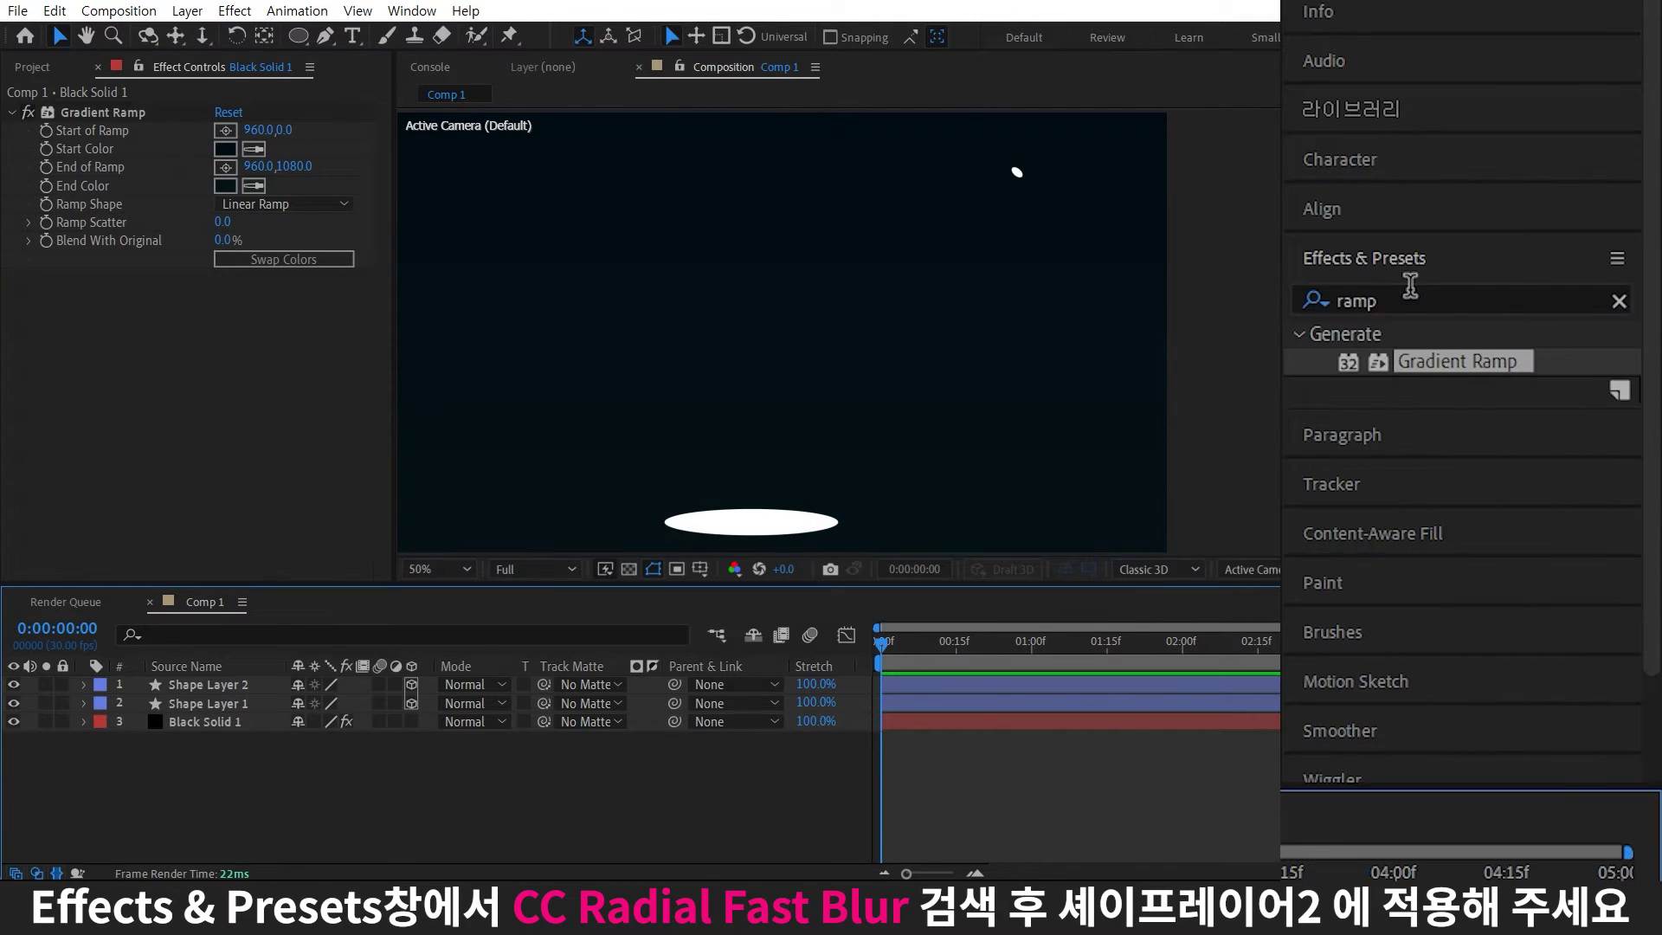
- Search the effects for "fast" and apply CC Radial Fast Blur to Shape Layer 2
left_click_drag(1498, 255, 1217, 257)
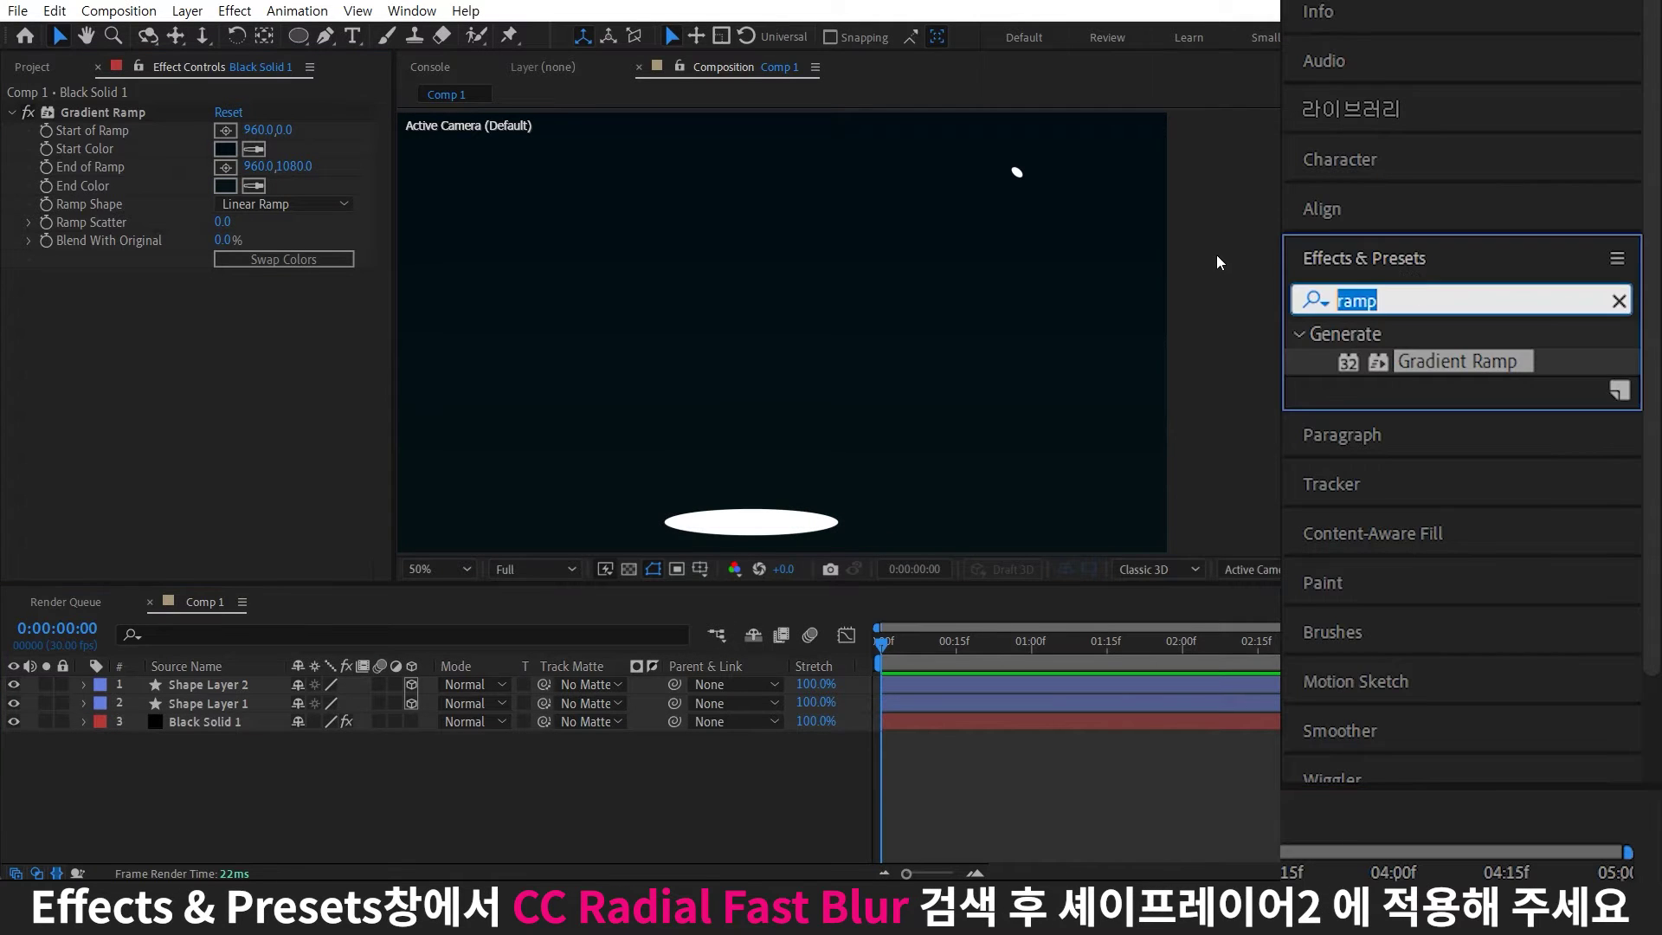
type("gs")
key("BackSpace")
key("BackSpace")
type("fast")
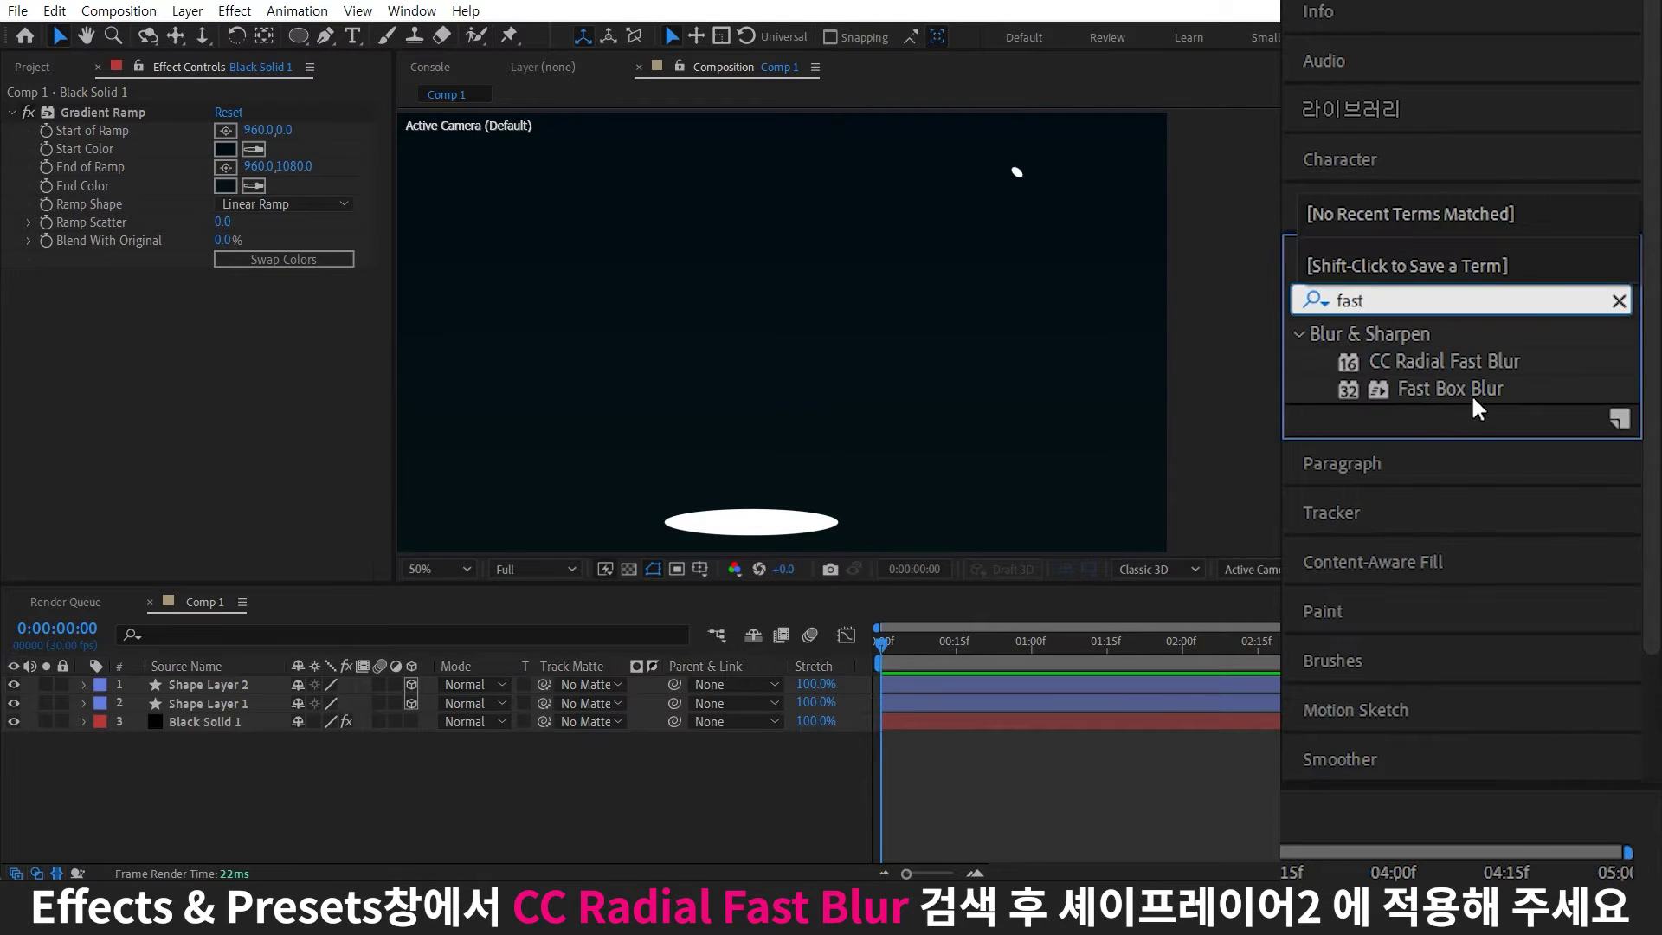
left_click_drag(1444, 361, 208, 684)
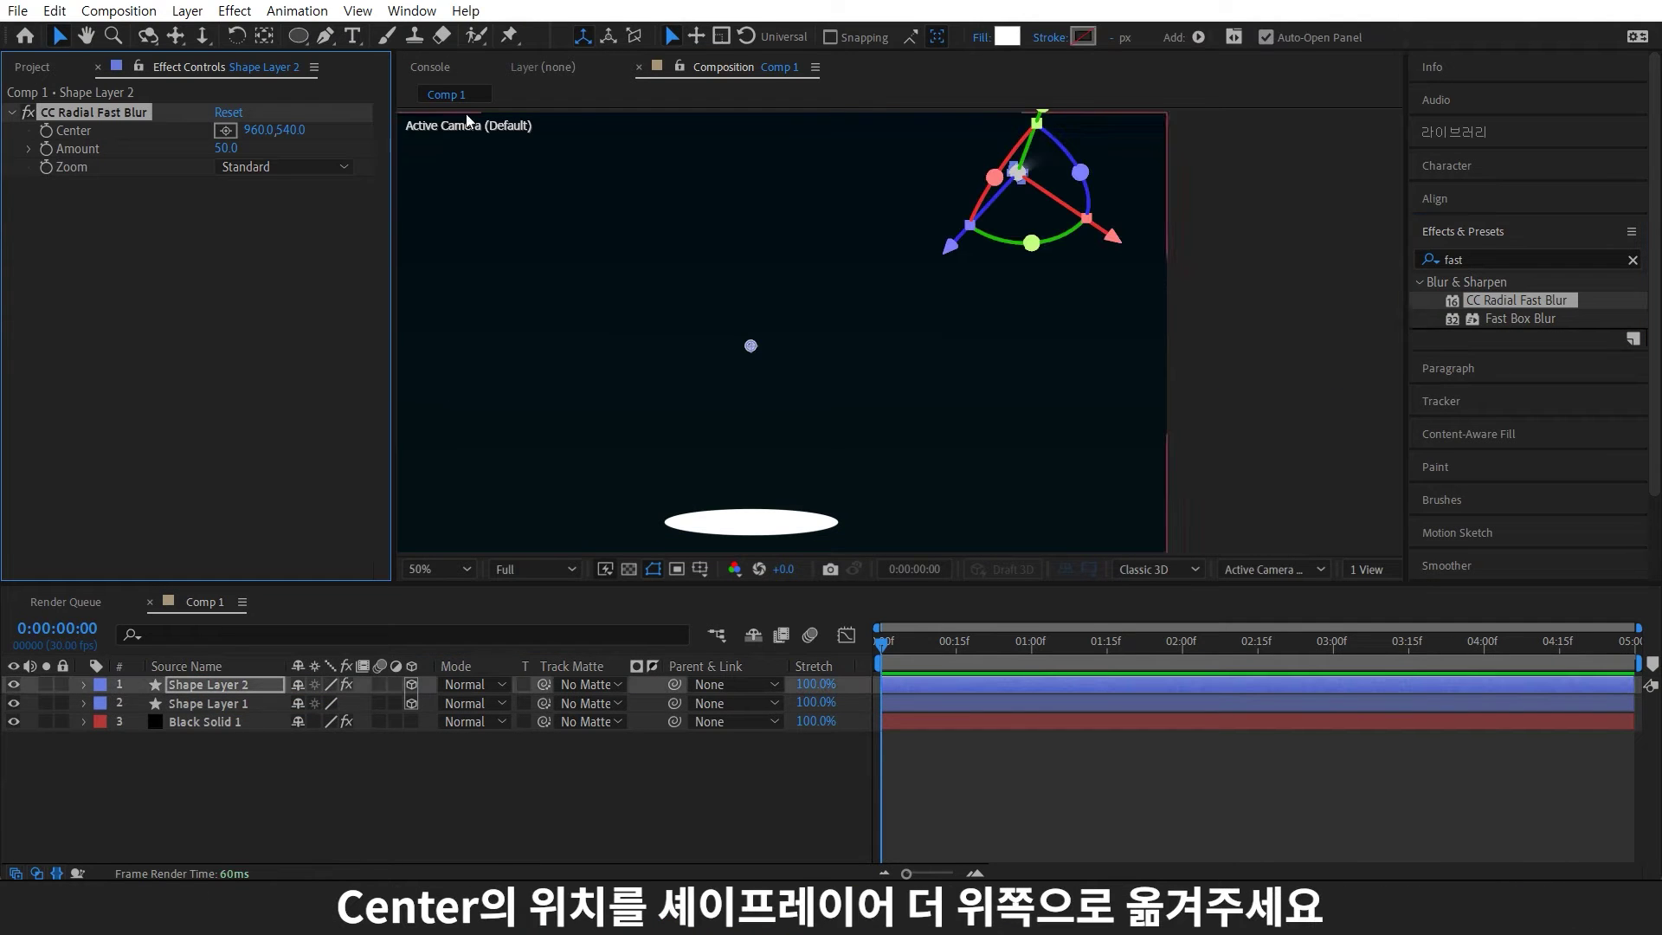
- Set the CC Radial Fast Blur's Center to about 1614, 88 just above the small circle, Amount to 96 and Zoom to Brightest
left_click(225, 130)
left_click(1050, 147)
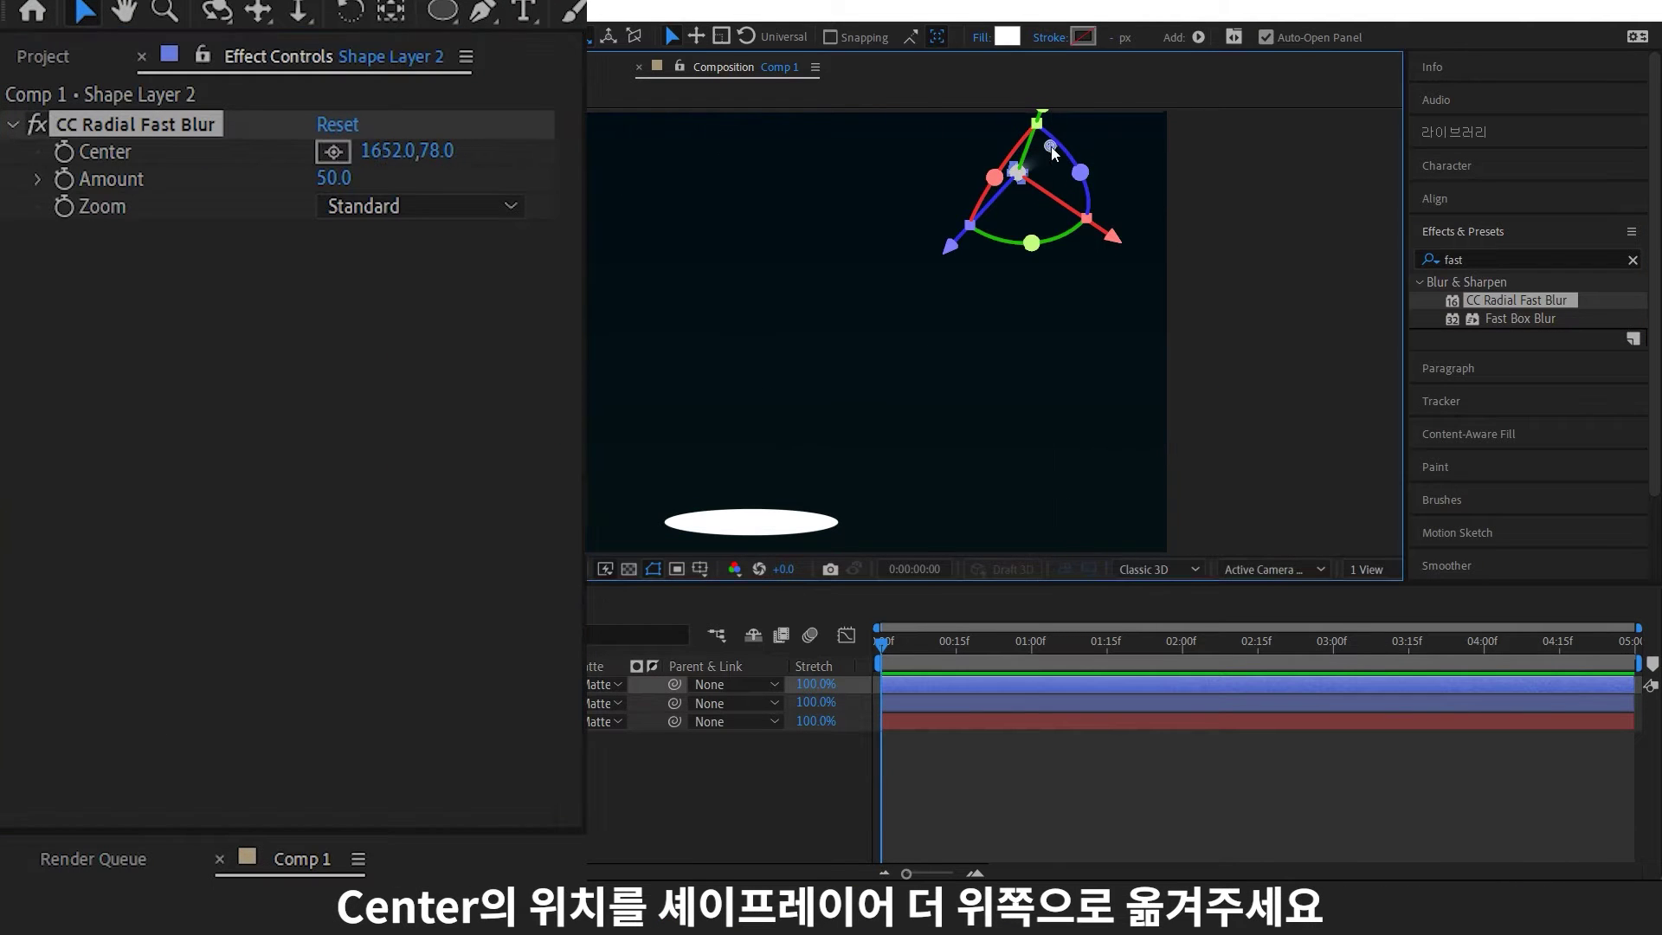
left_click(333, 178)
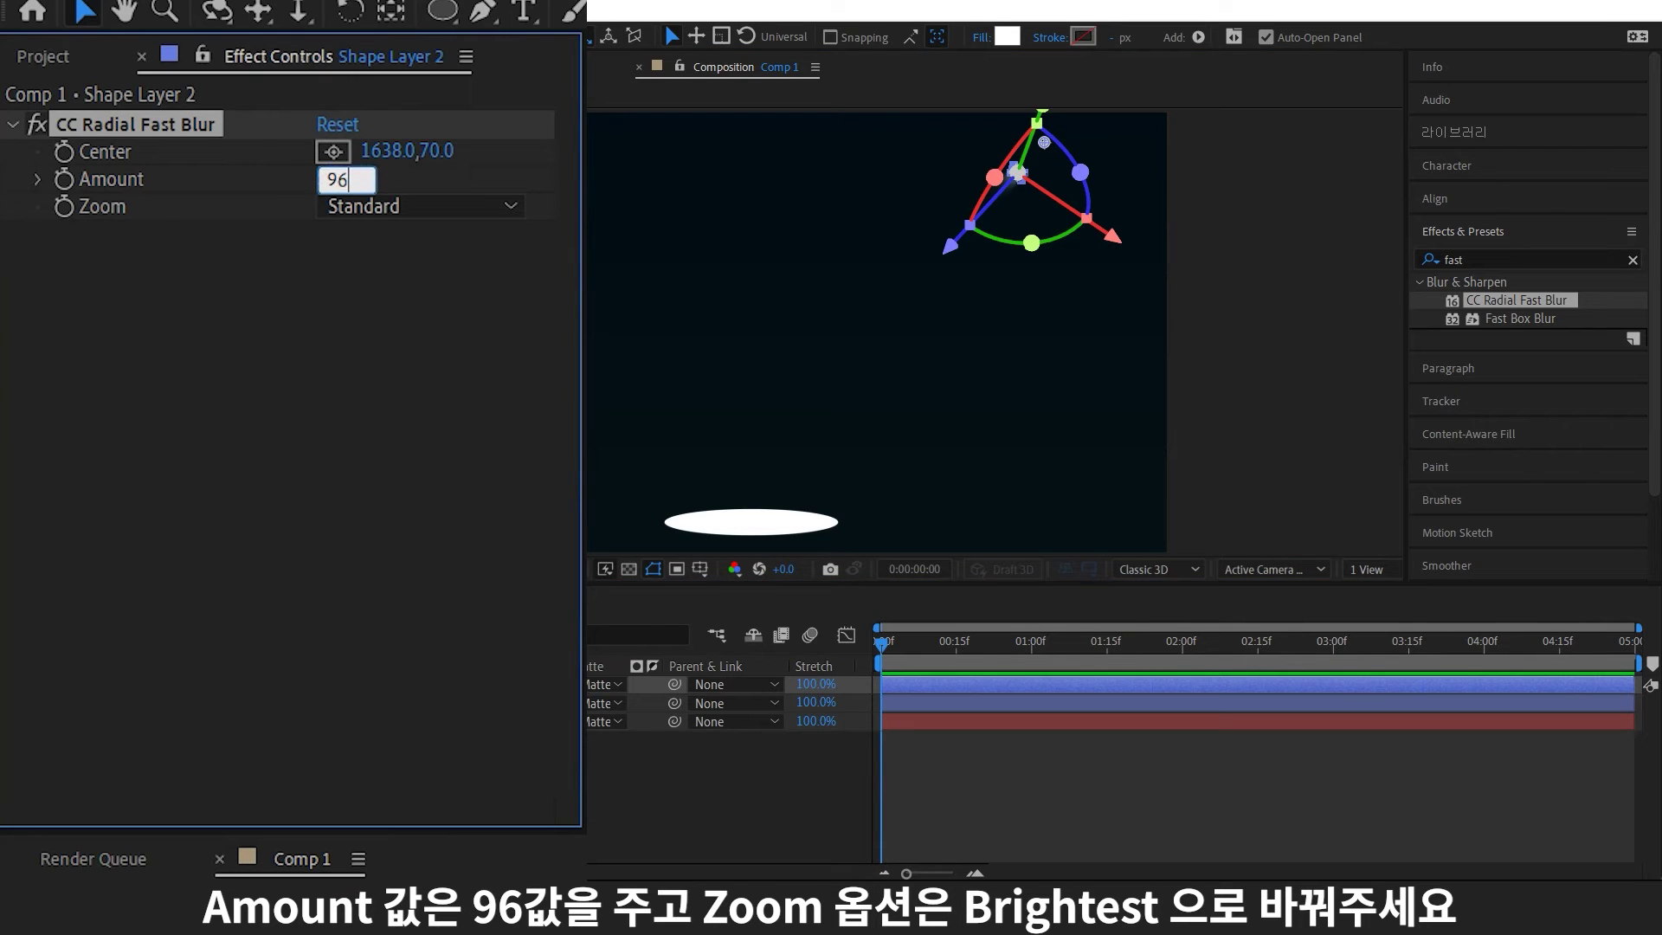
key("Return")
left_click(391, 205)
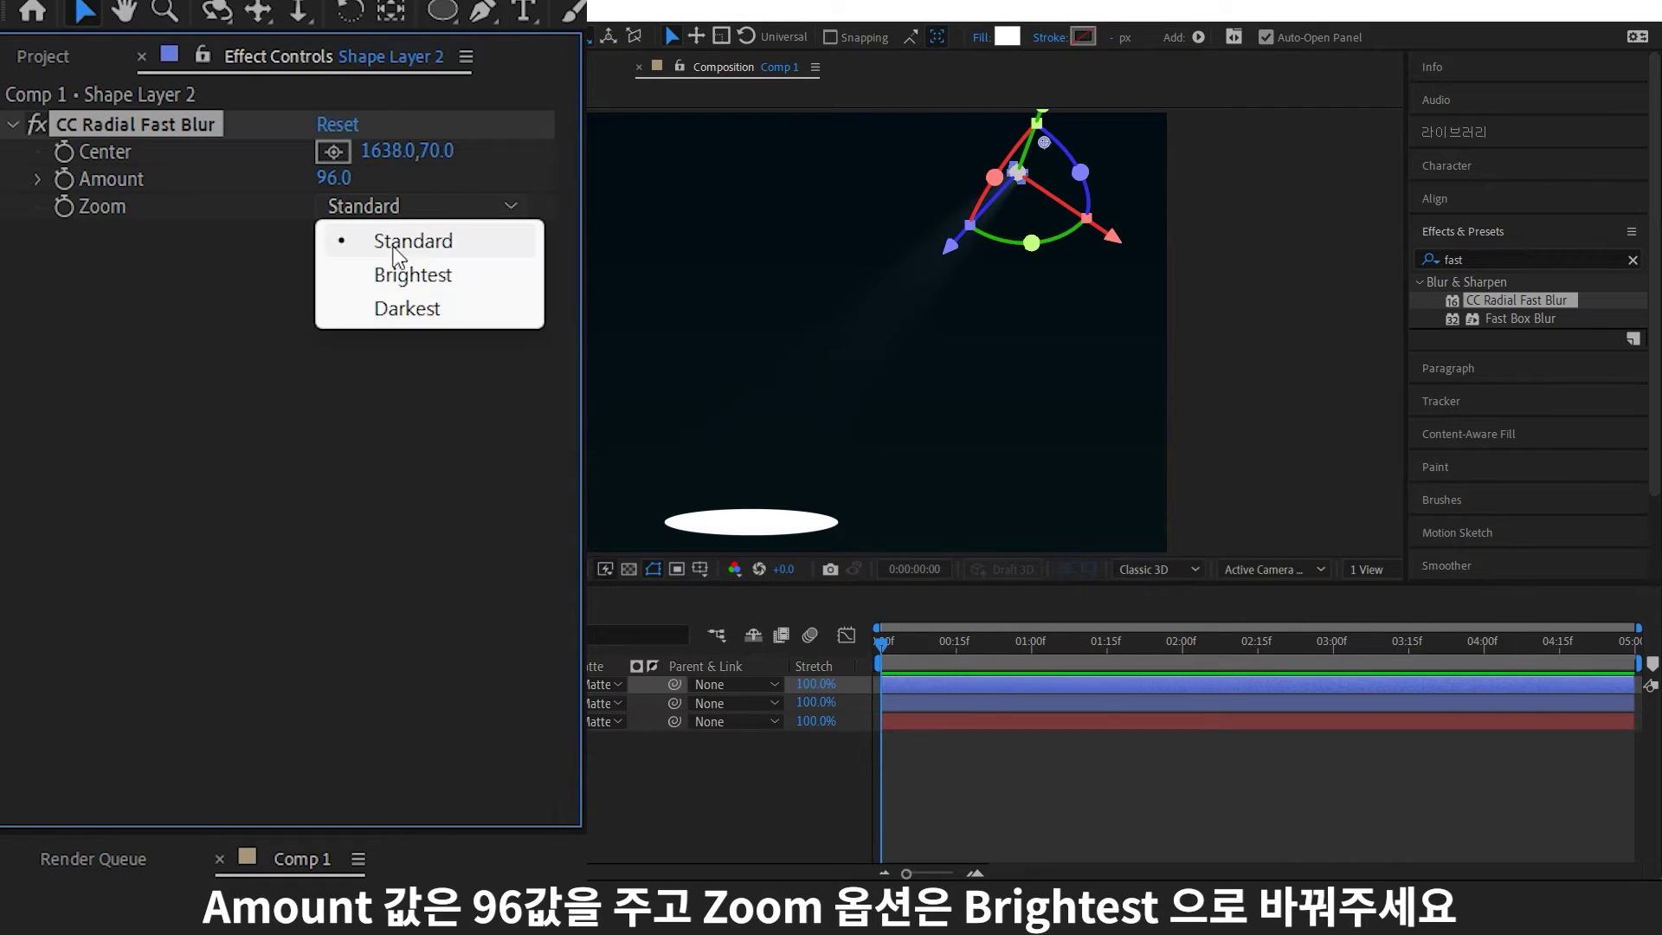
left_click(400, 274)
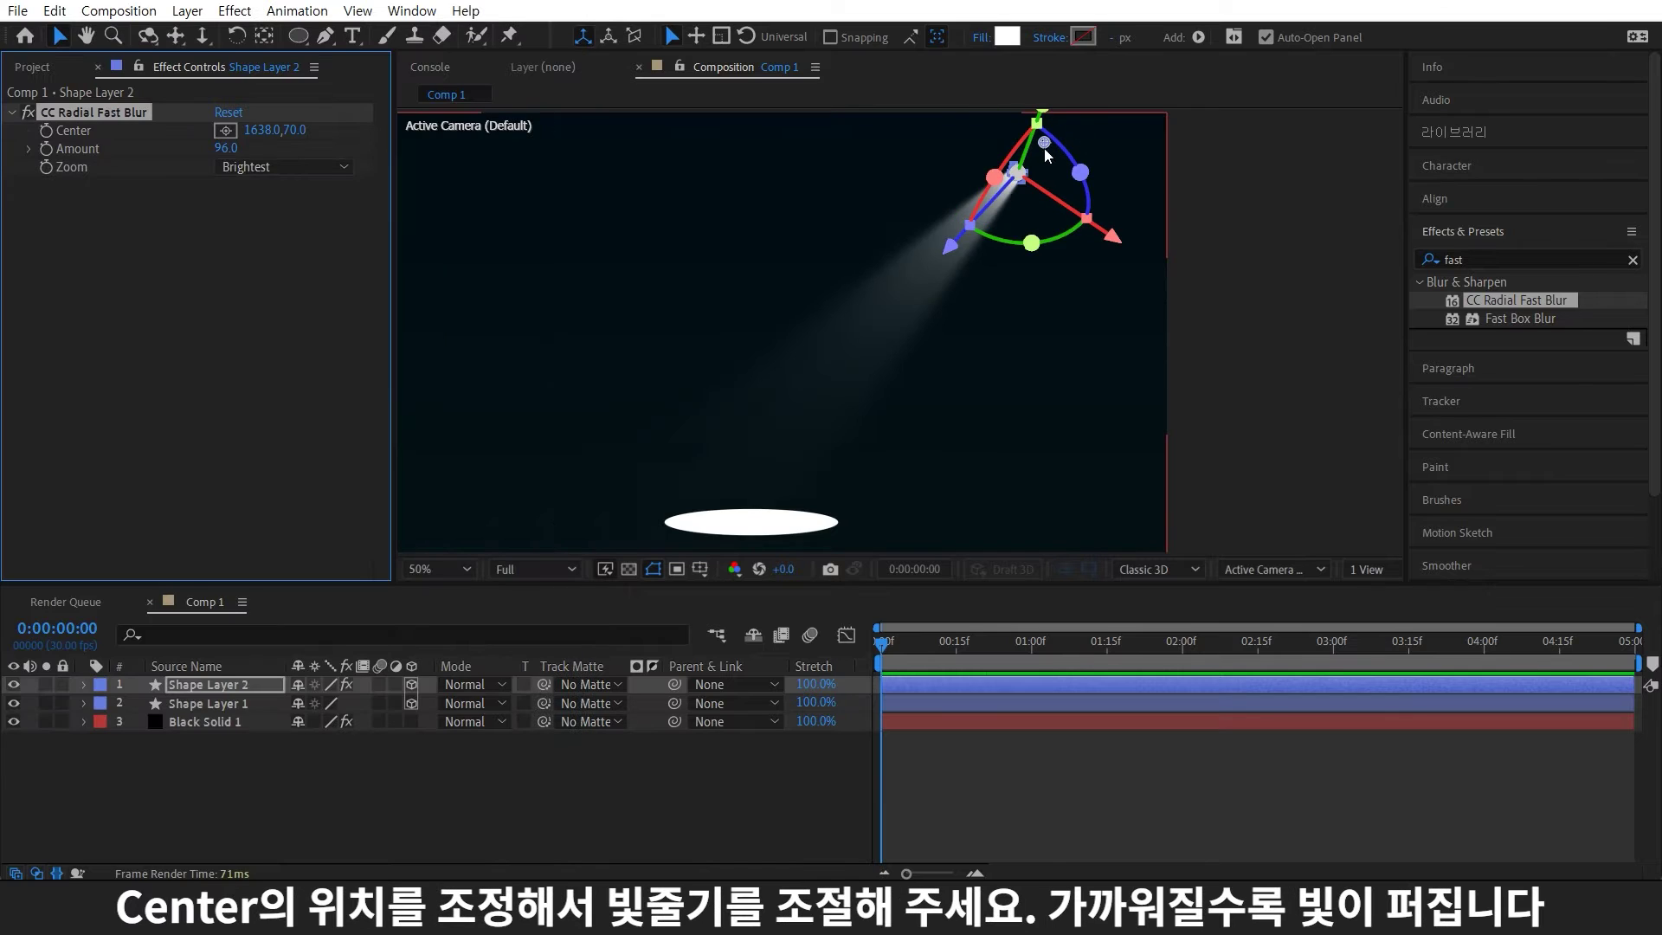
left_click_drag(1045, 149, 1034, 157)
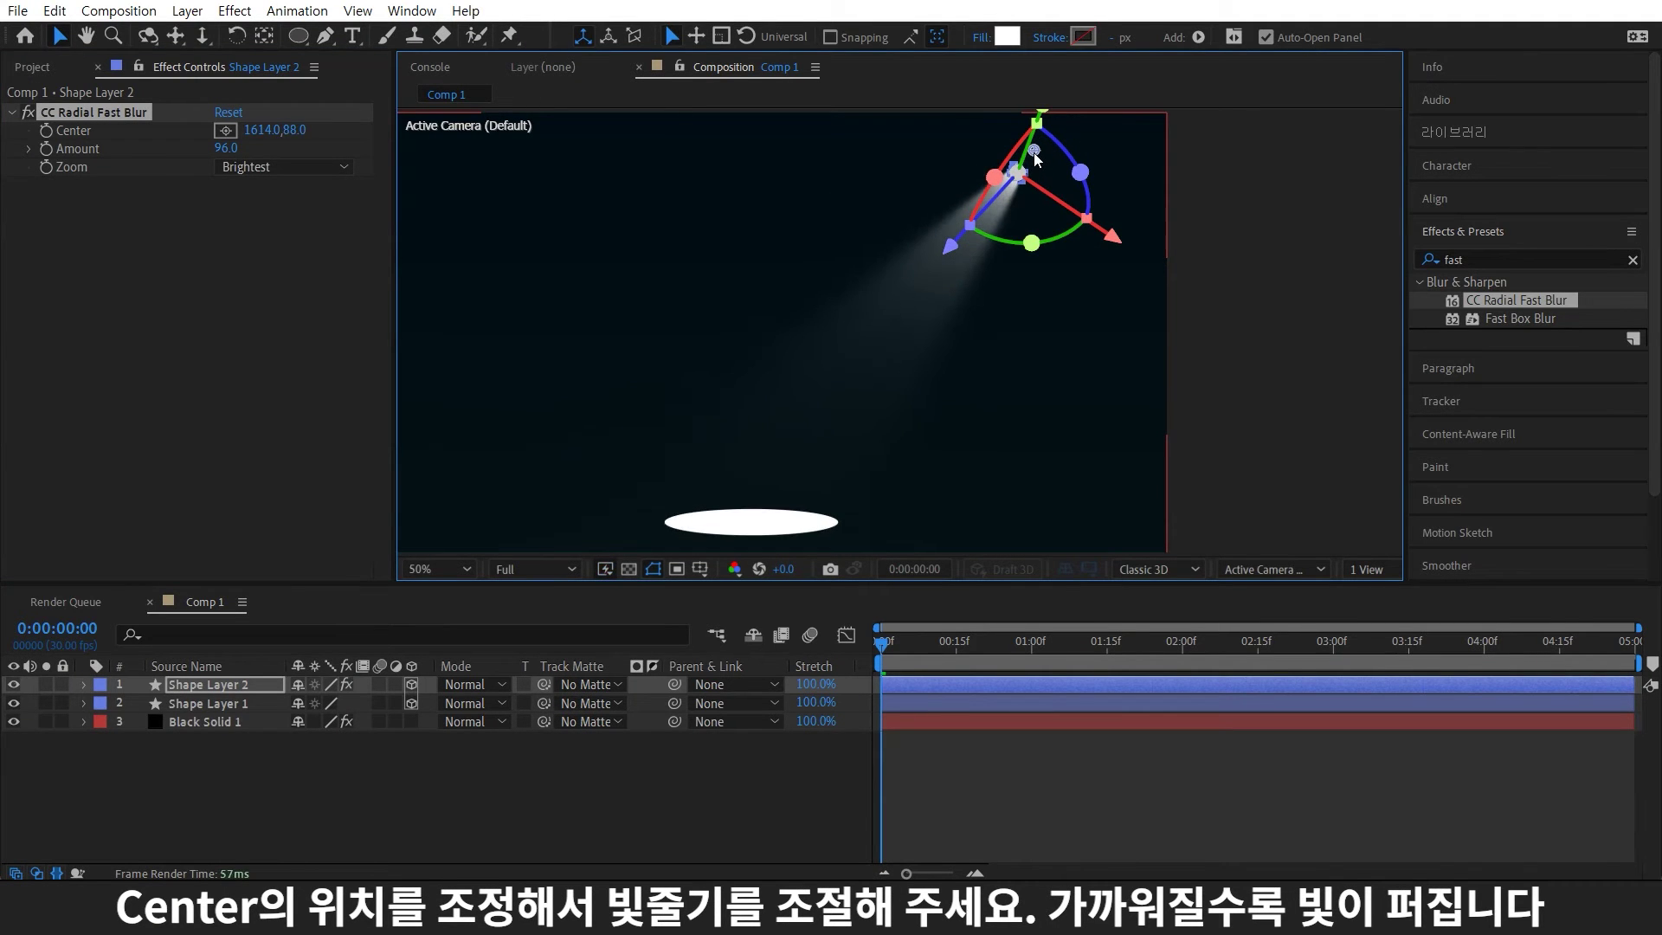
left_click(1096, 153)
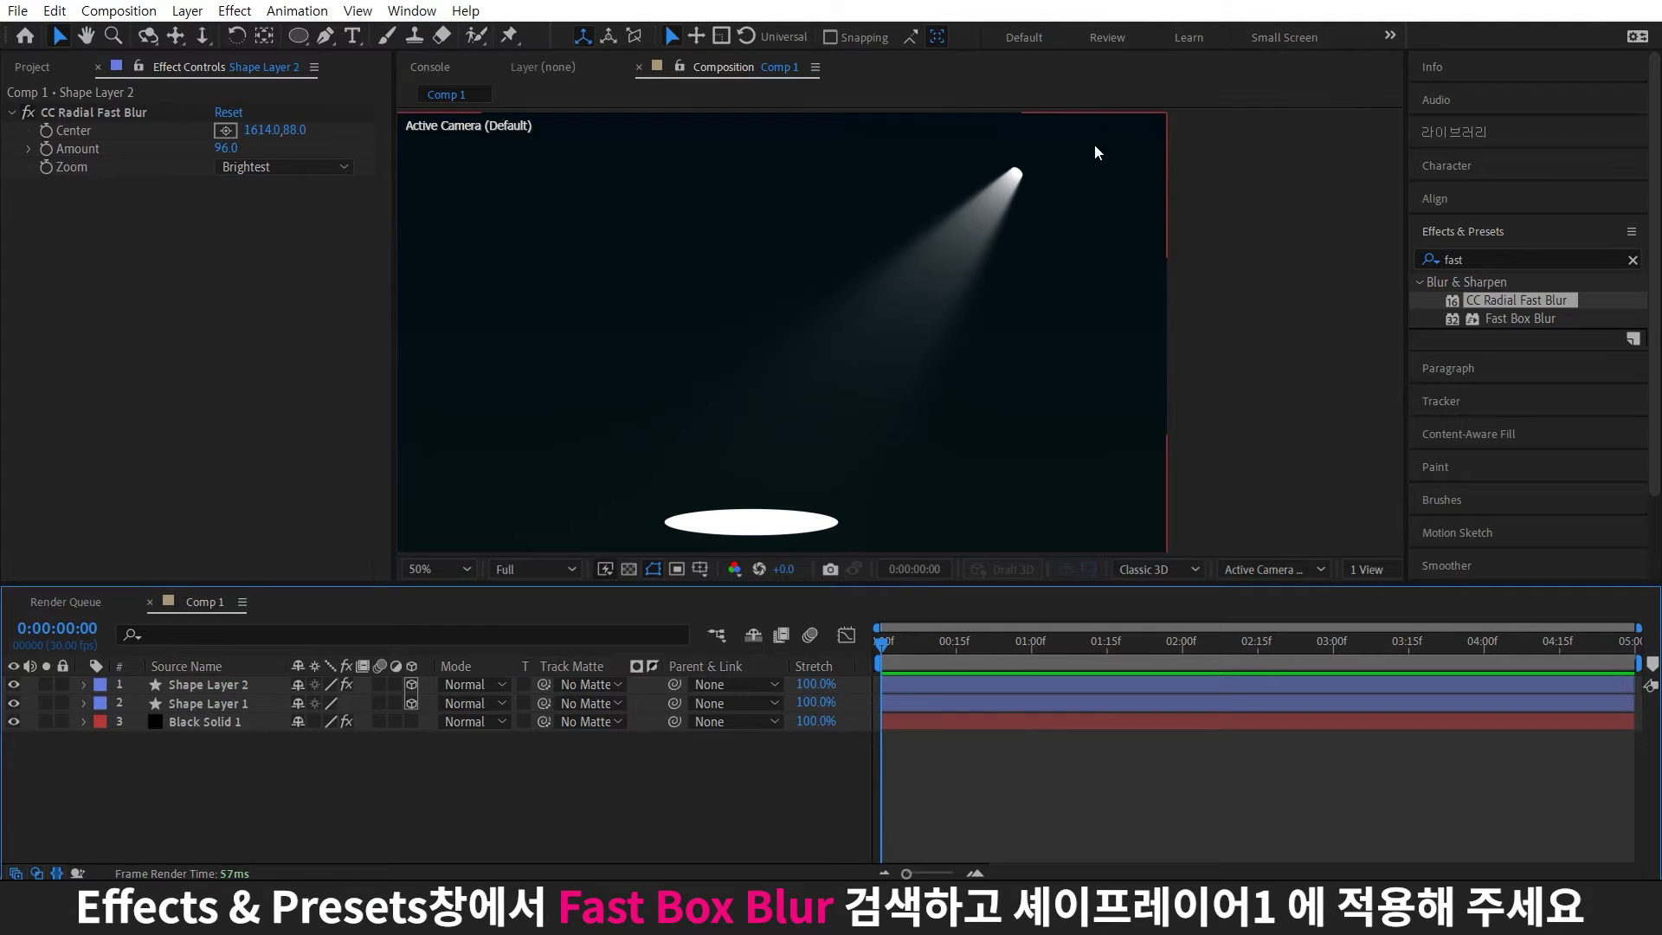
- Apply the Fast Box Blur effect to Shape Layer 1, the floor ellipse
left_click(1482, 260)
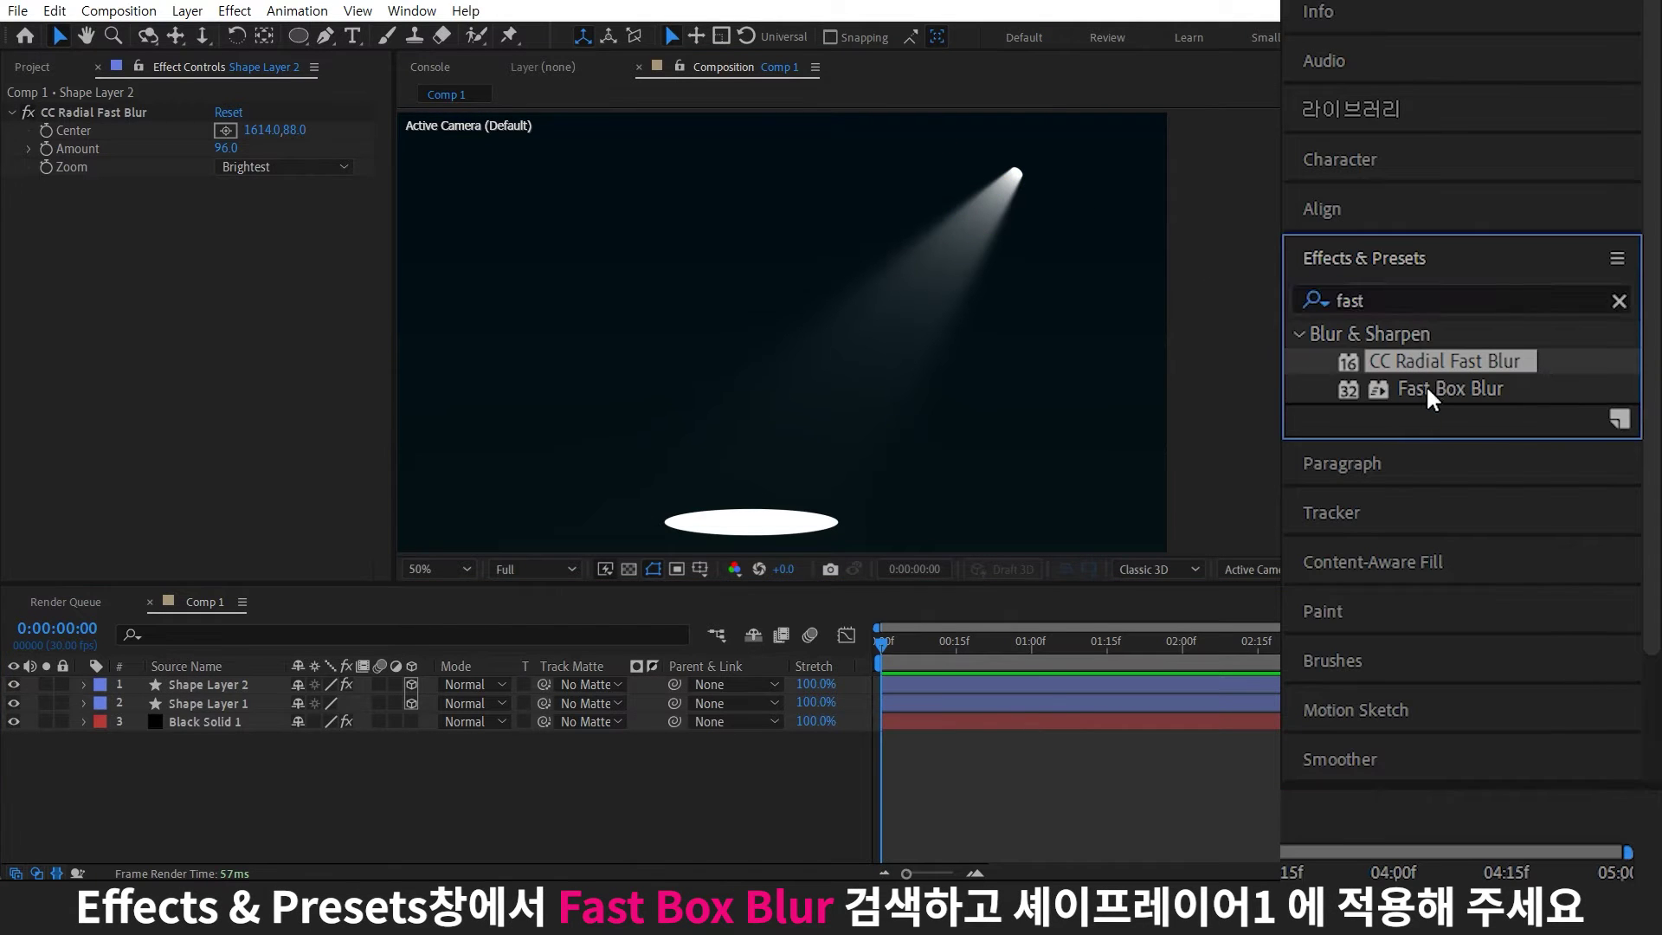
left_click_drag(1433, 391, 249, 704)
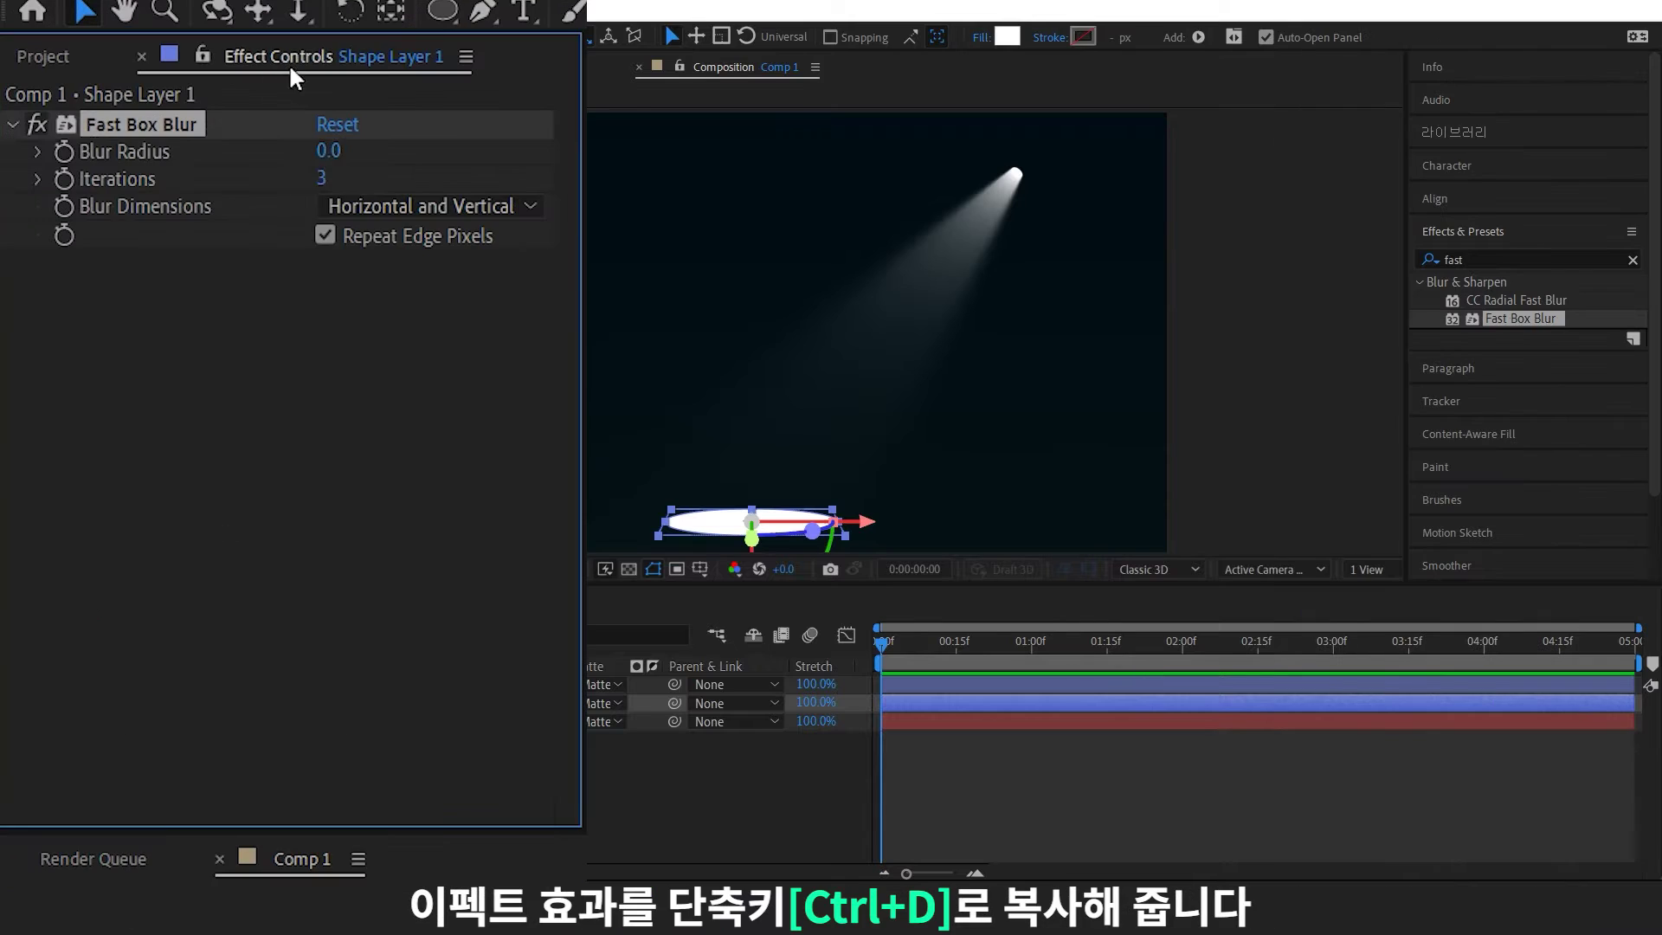
- Duplicate the Fast Box Blur effect on Shape Layer 1 and set the first effect's Blur Radius to 5
key("ctrl+d")
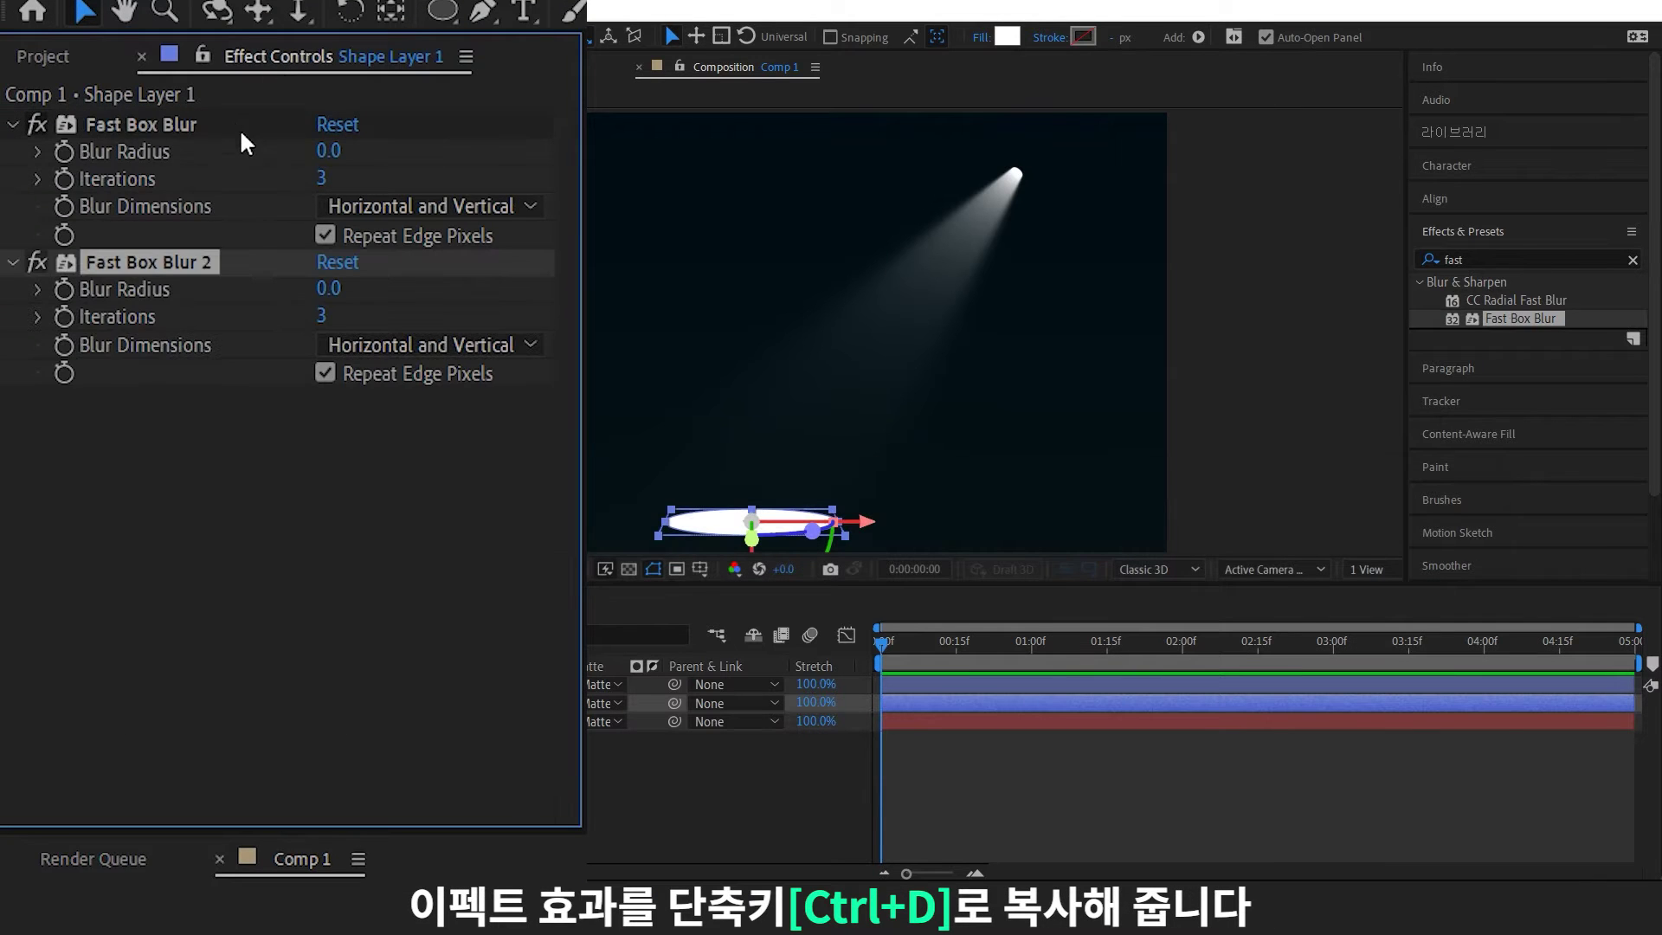
left_click(329, 152)
type("5")
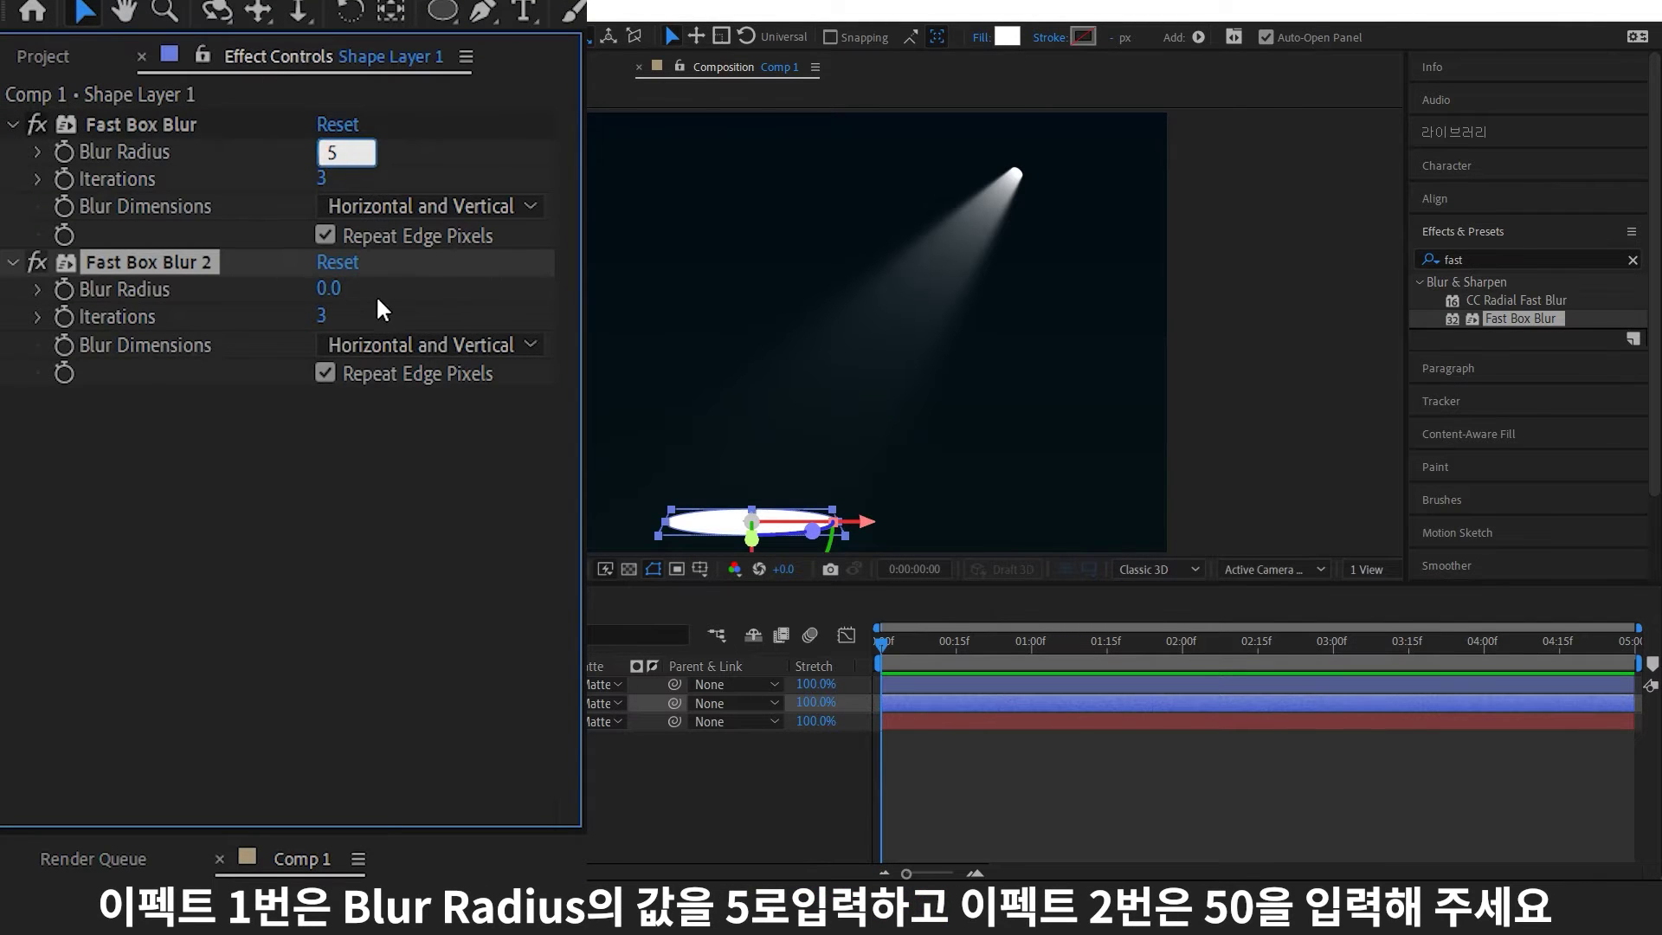
- Set the second Fast Box Blur's Blur Radius to 50 and its Blur Dimensions to Horizontal
left_click(329, 288)
type("50")
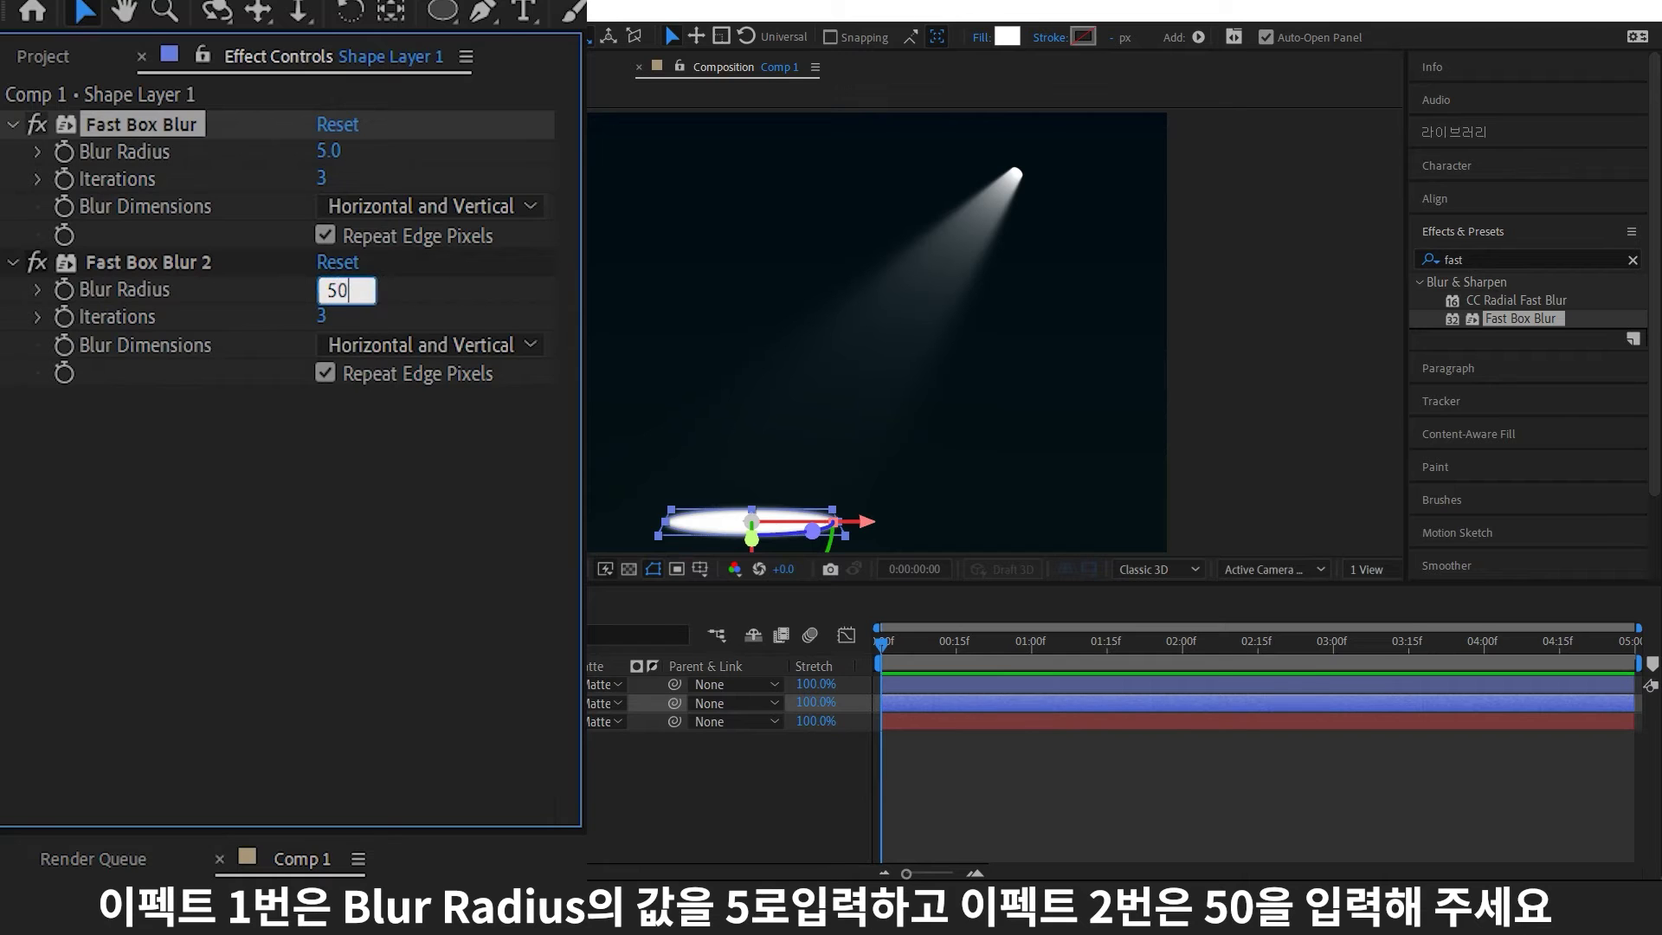
key("Return")
left_click(452, 351)
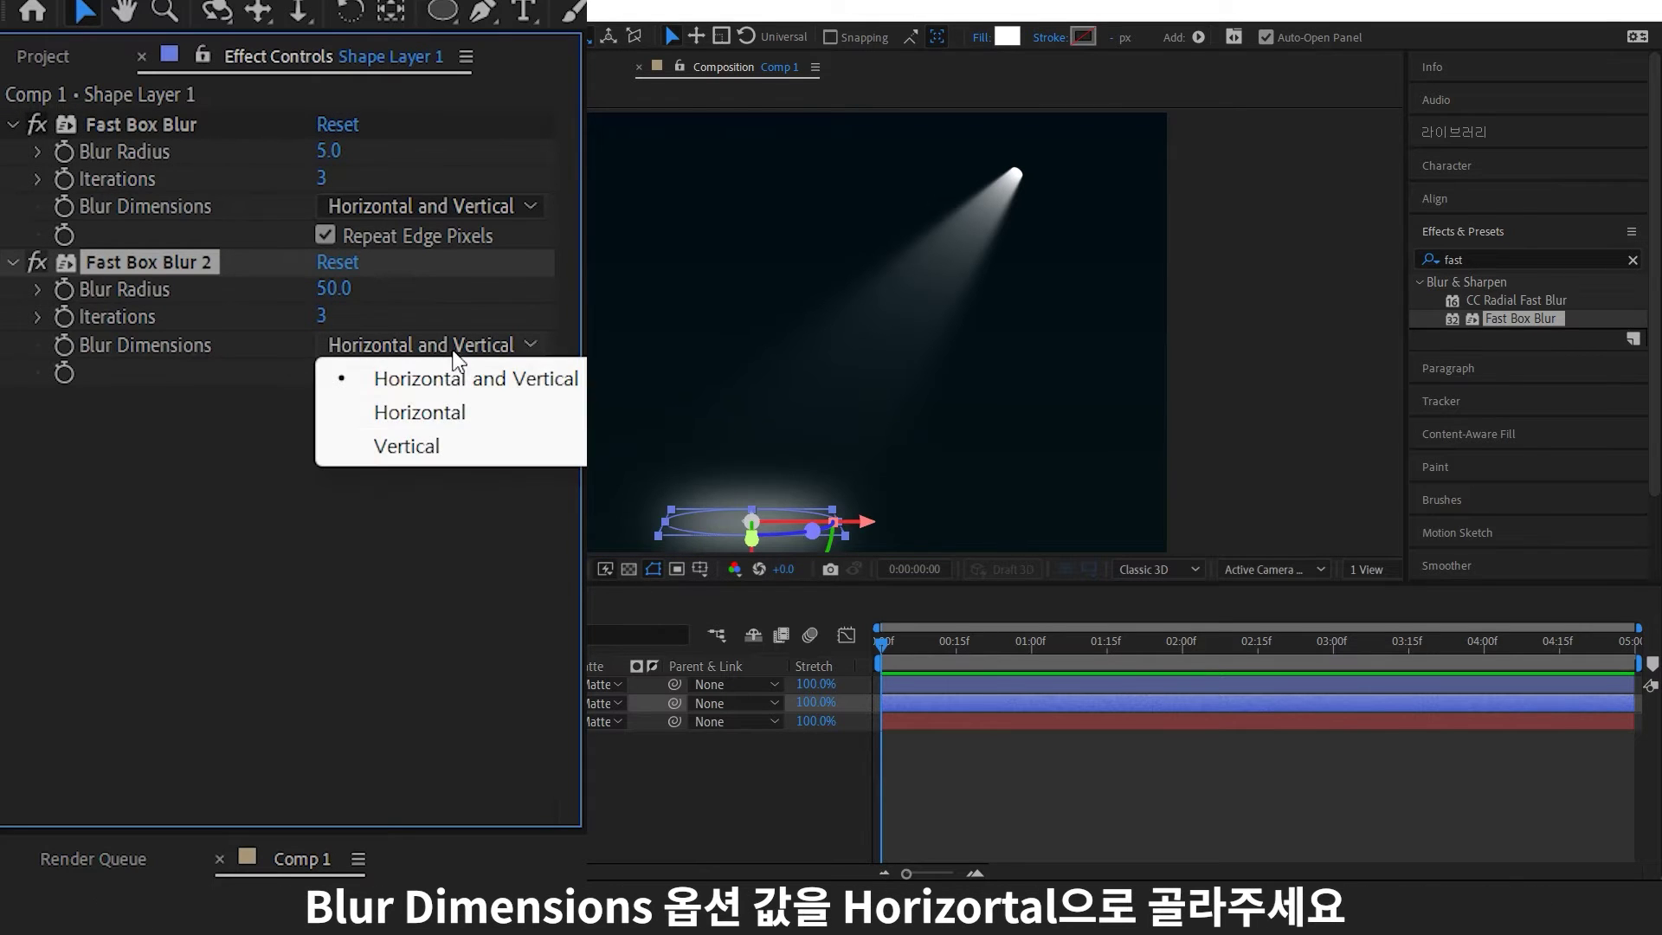
left_click(439, 409)
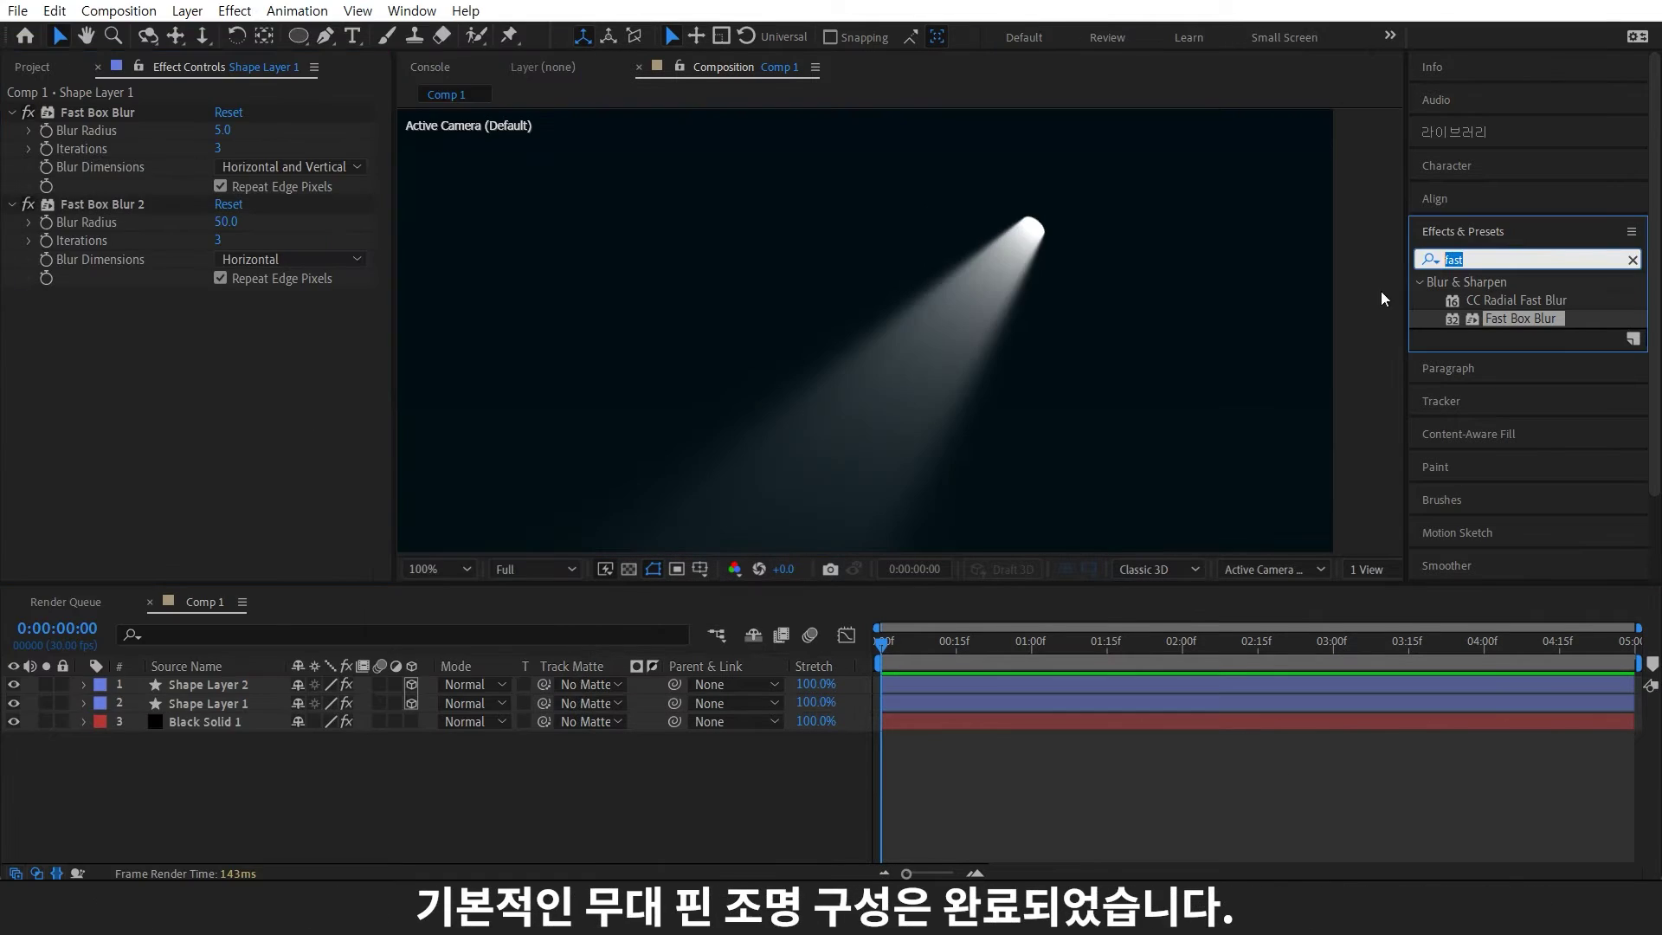
- Rename Shape Layer 2, the light beam, as Pin light
left_click(1338, 722)
left_click(241, 684)
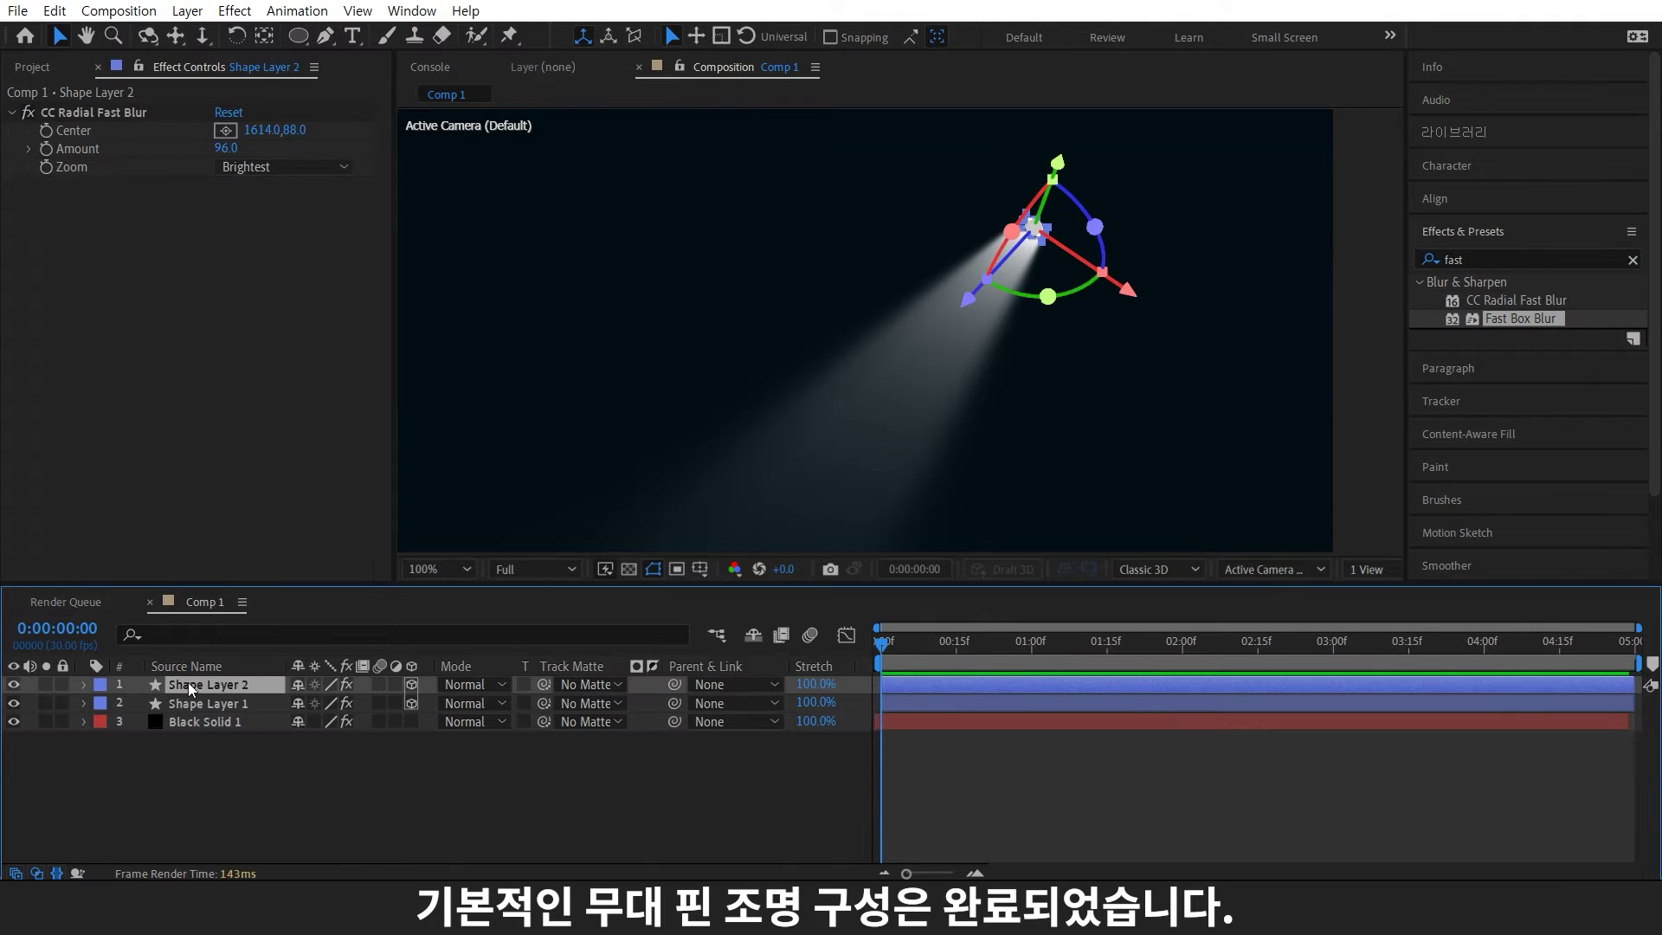
key("Return")
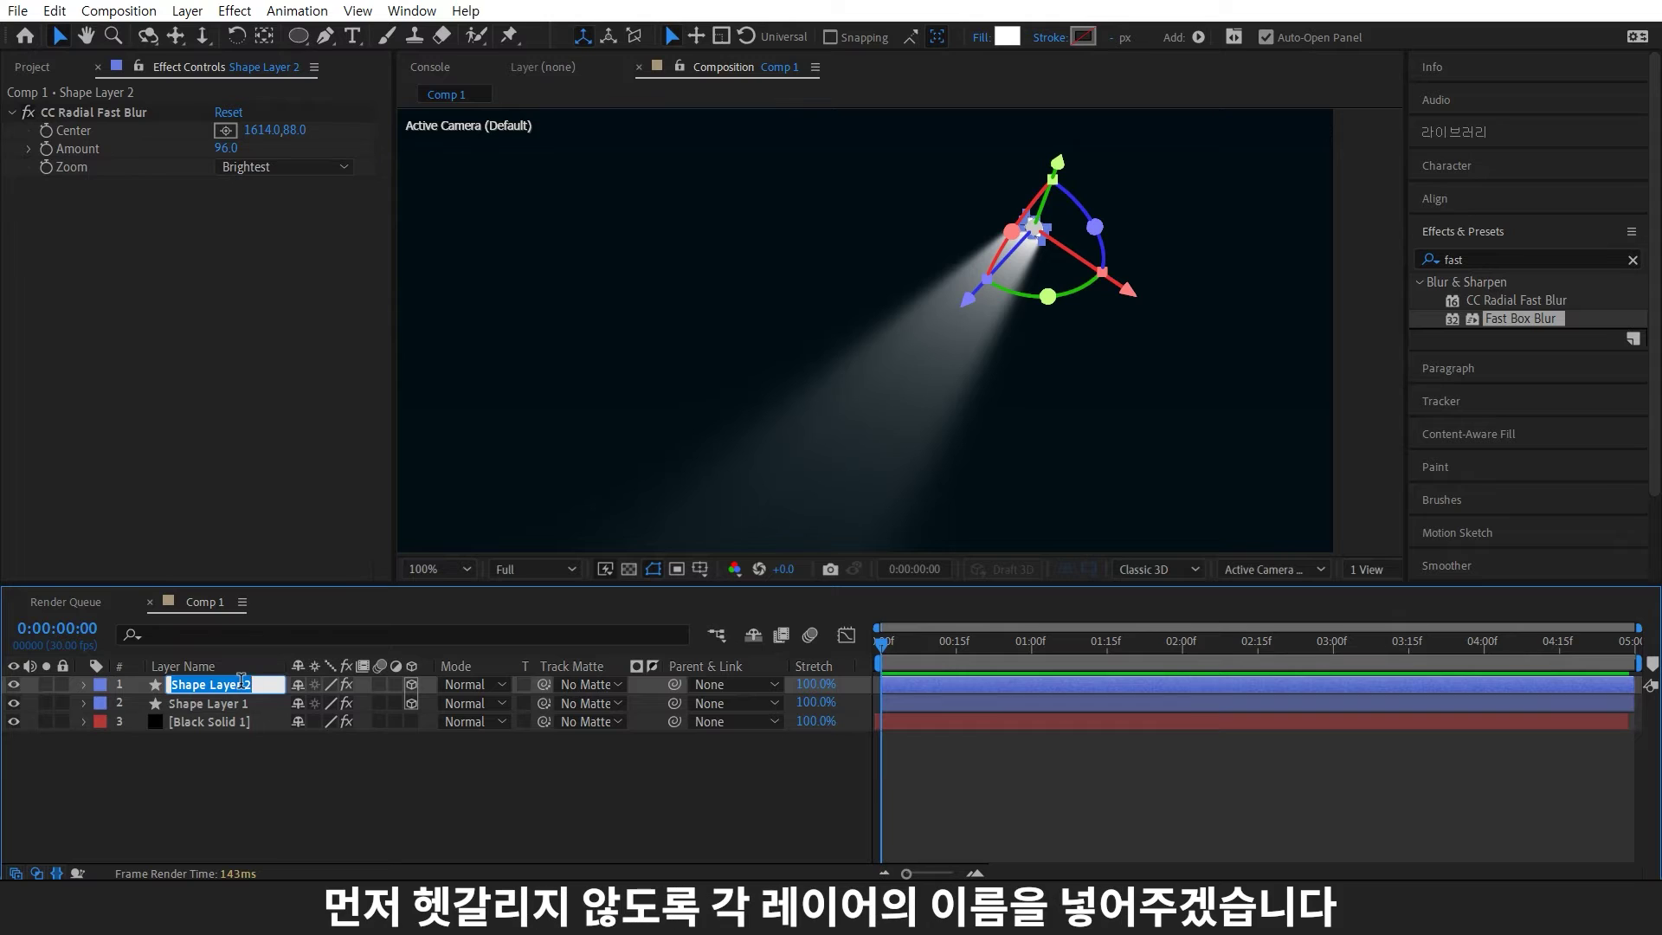
type("Pin light")
key("Return")
- Rename Shape Layer 1 as Floor Light and the black solid layer as BG
left_click(235, 703)
key("Return")
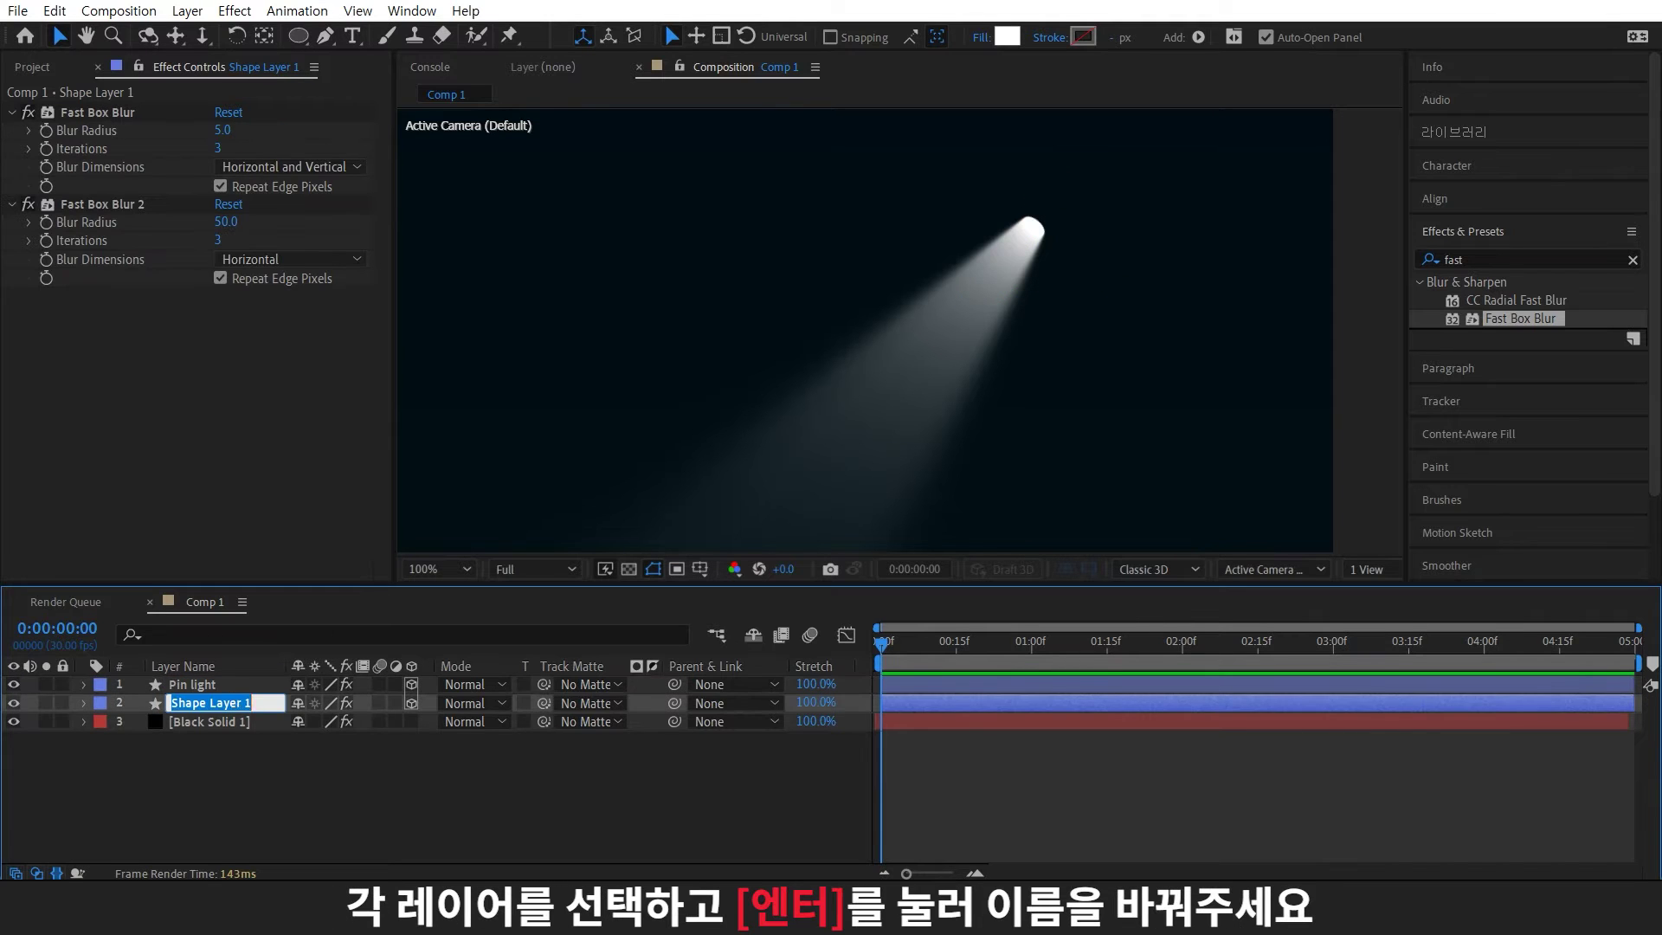
type("Floor Light")
left_click(244, 727)
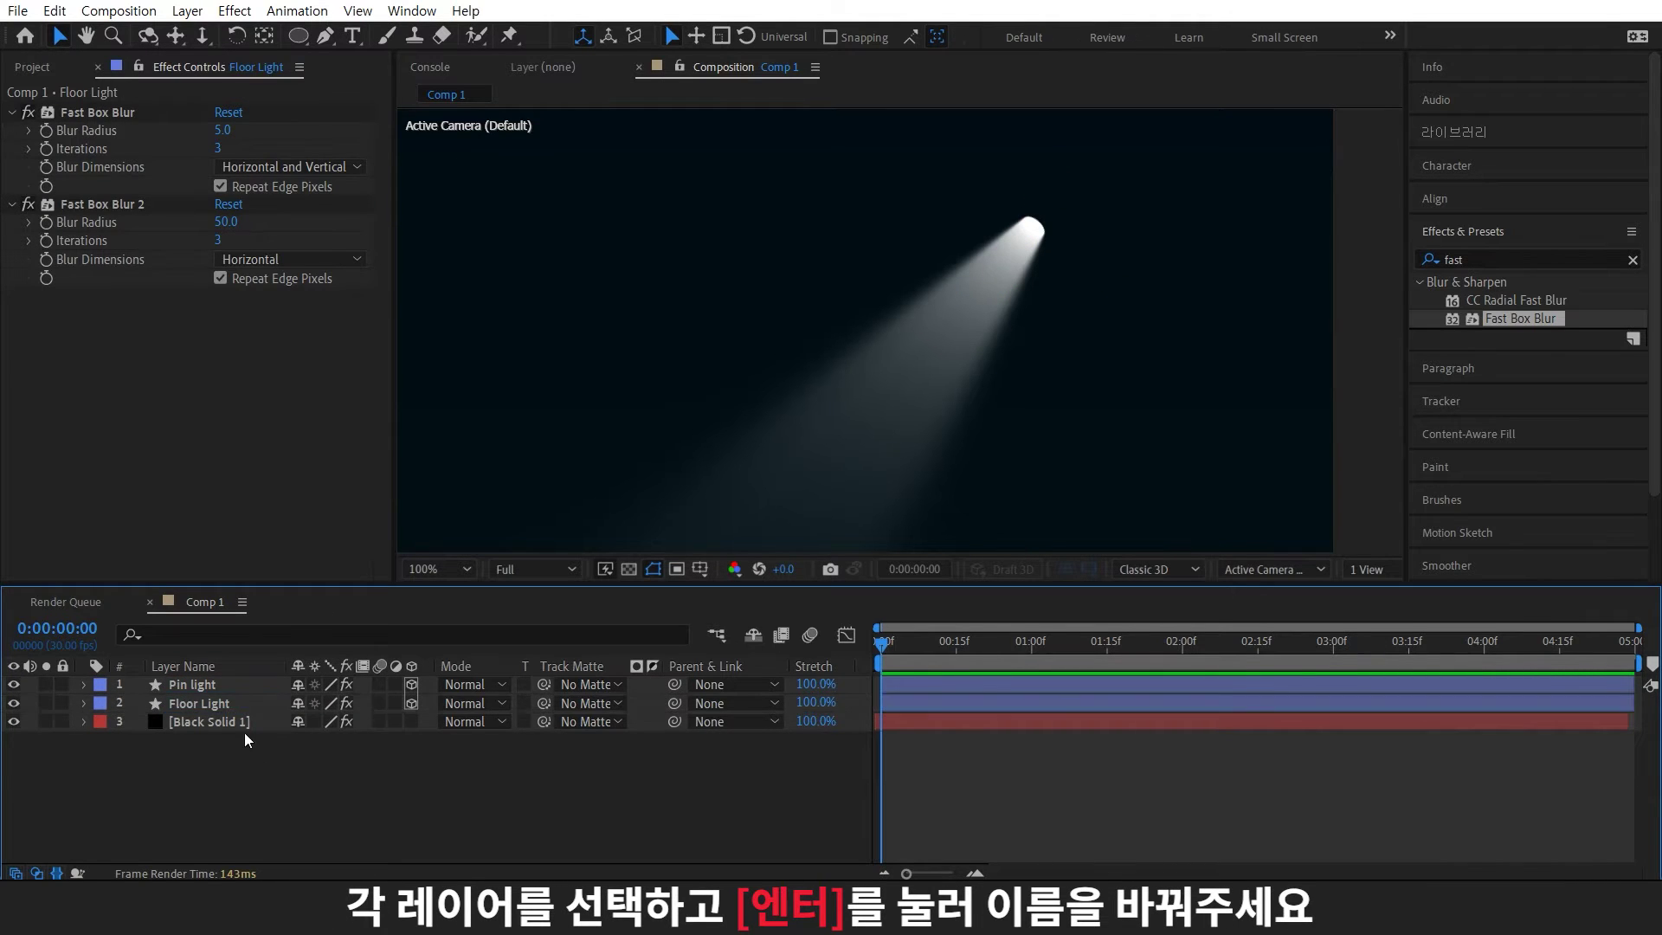
key("Return")
type("BG")
- Duplicate the Pin light layer and delete the CC Radial Fast Blur effect from the copy
left_click(161, 687)
key("ctrl+d")
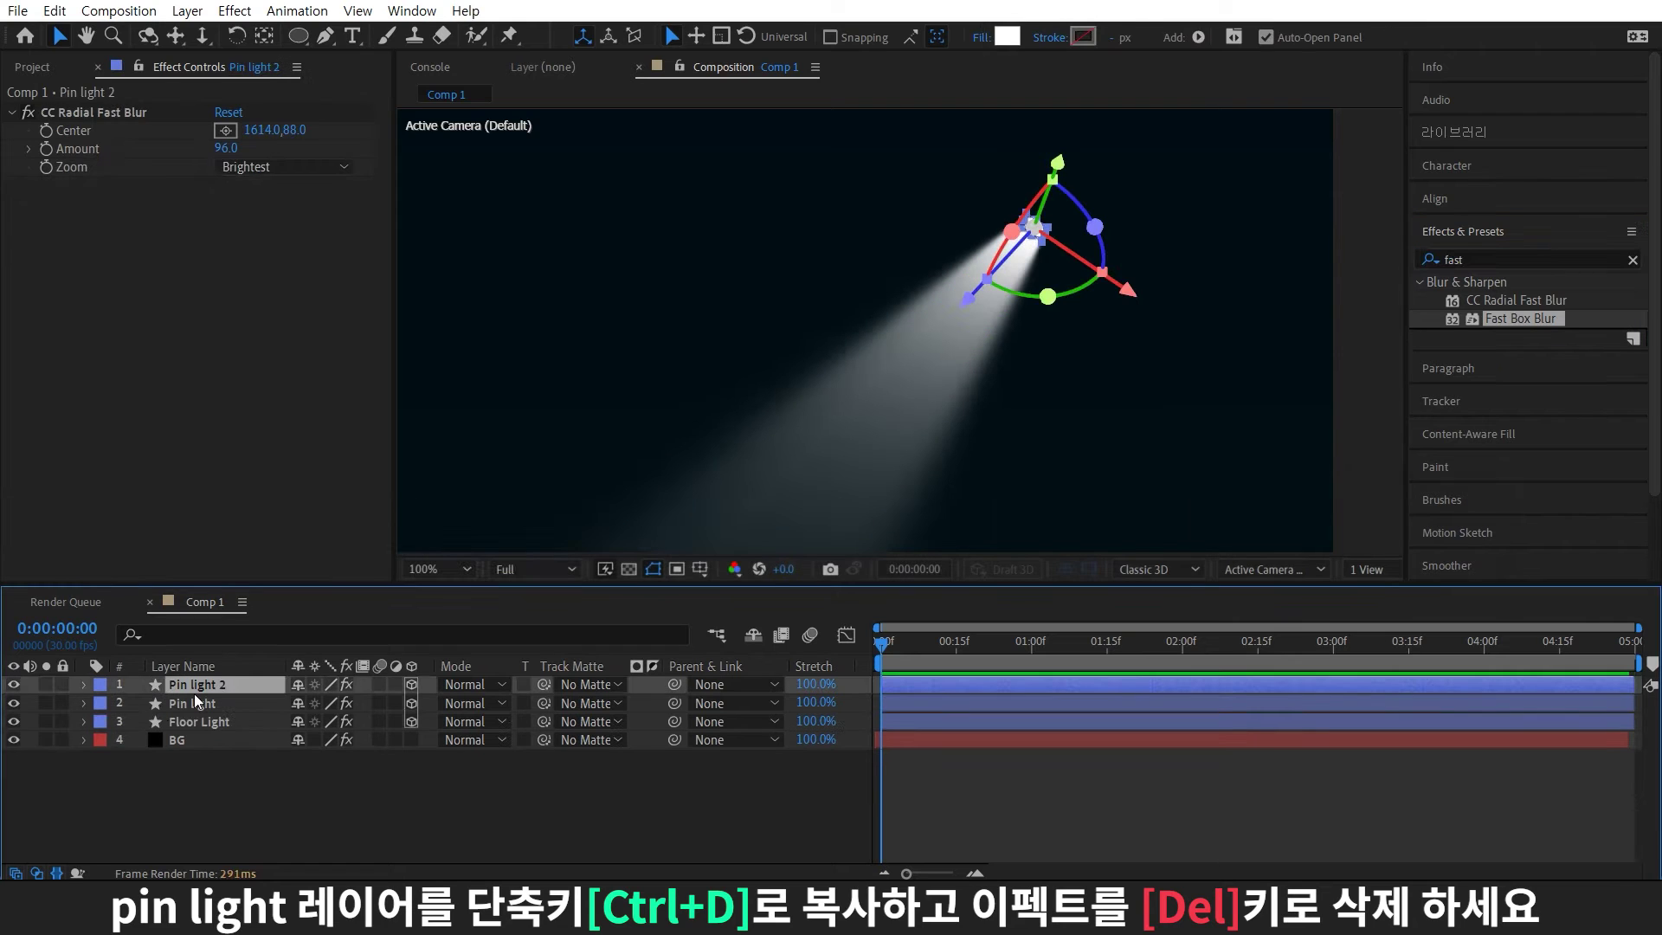
left_click(131, 120)
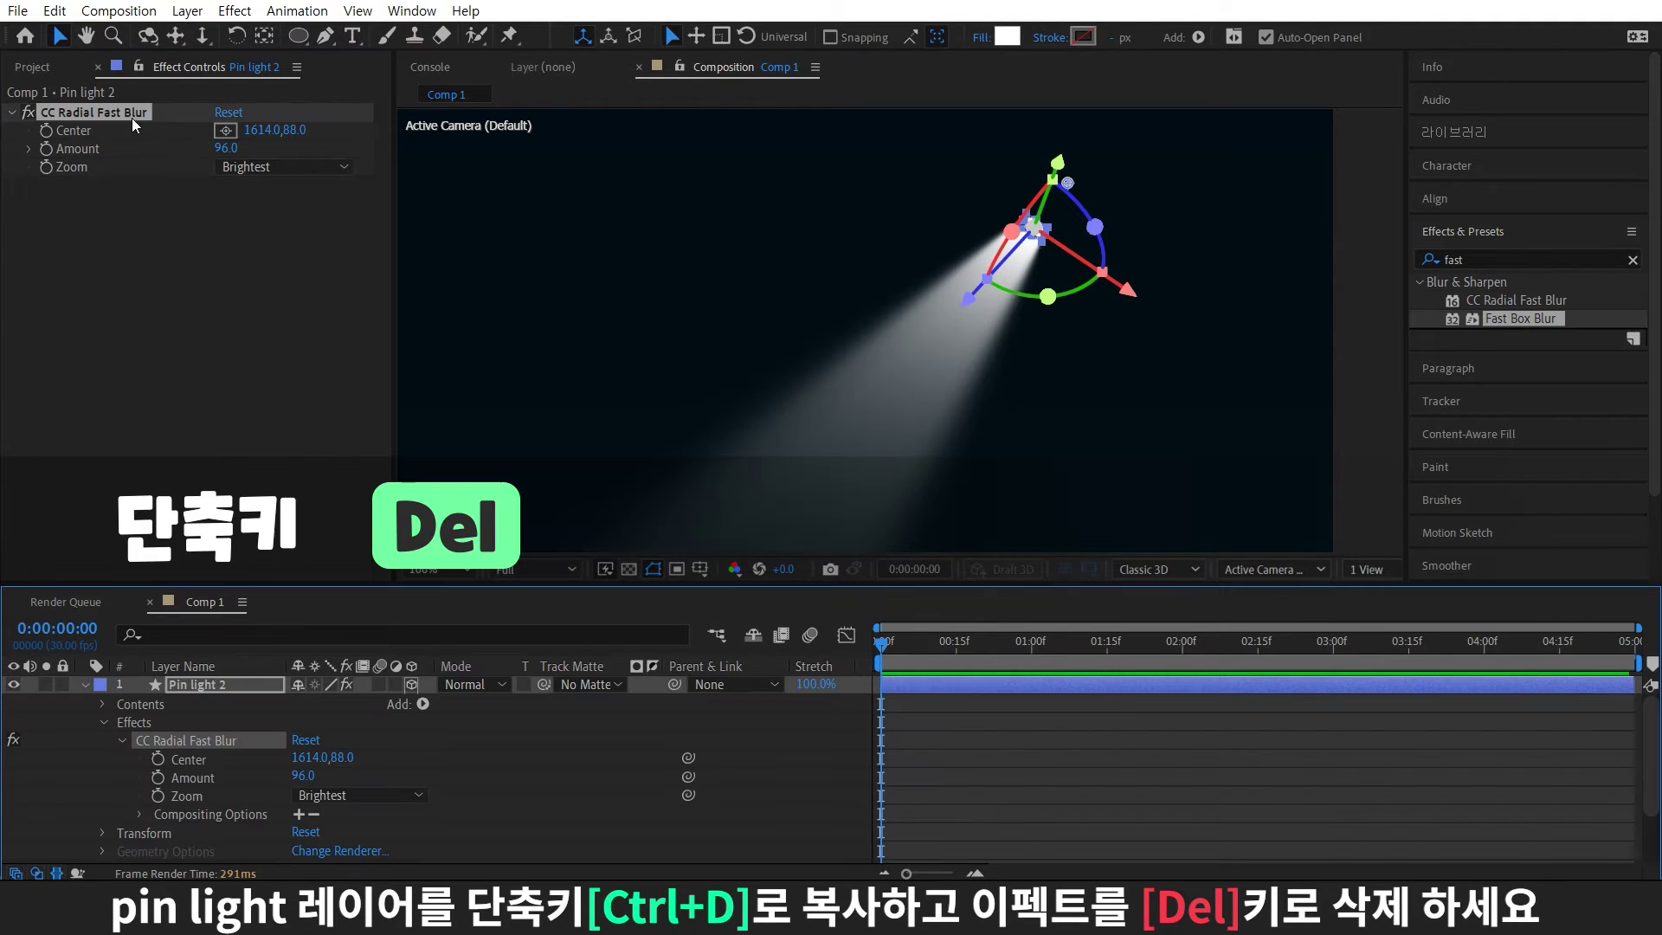
key("Delete")
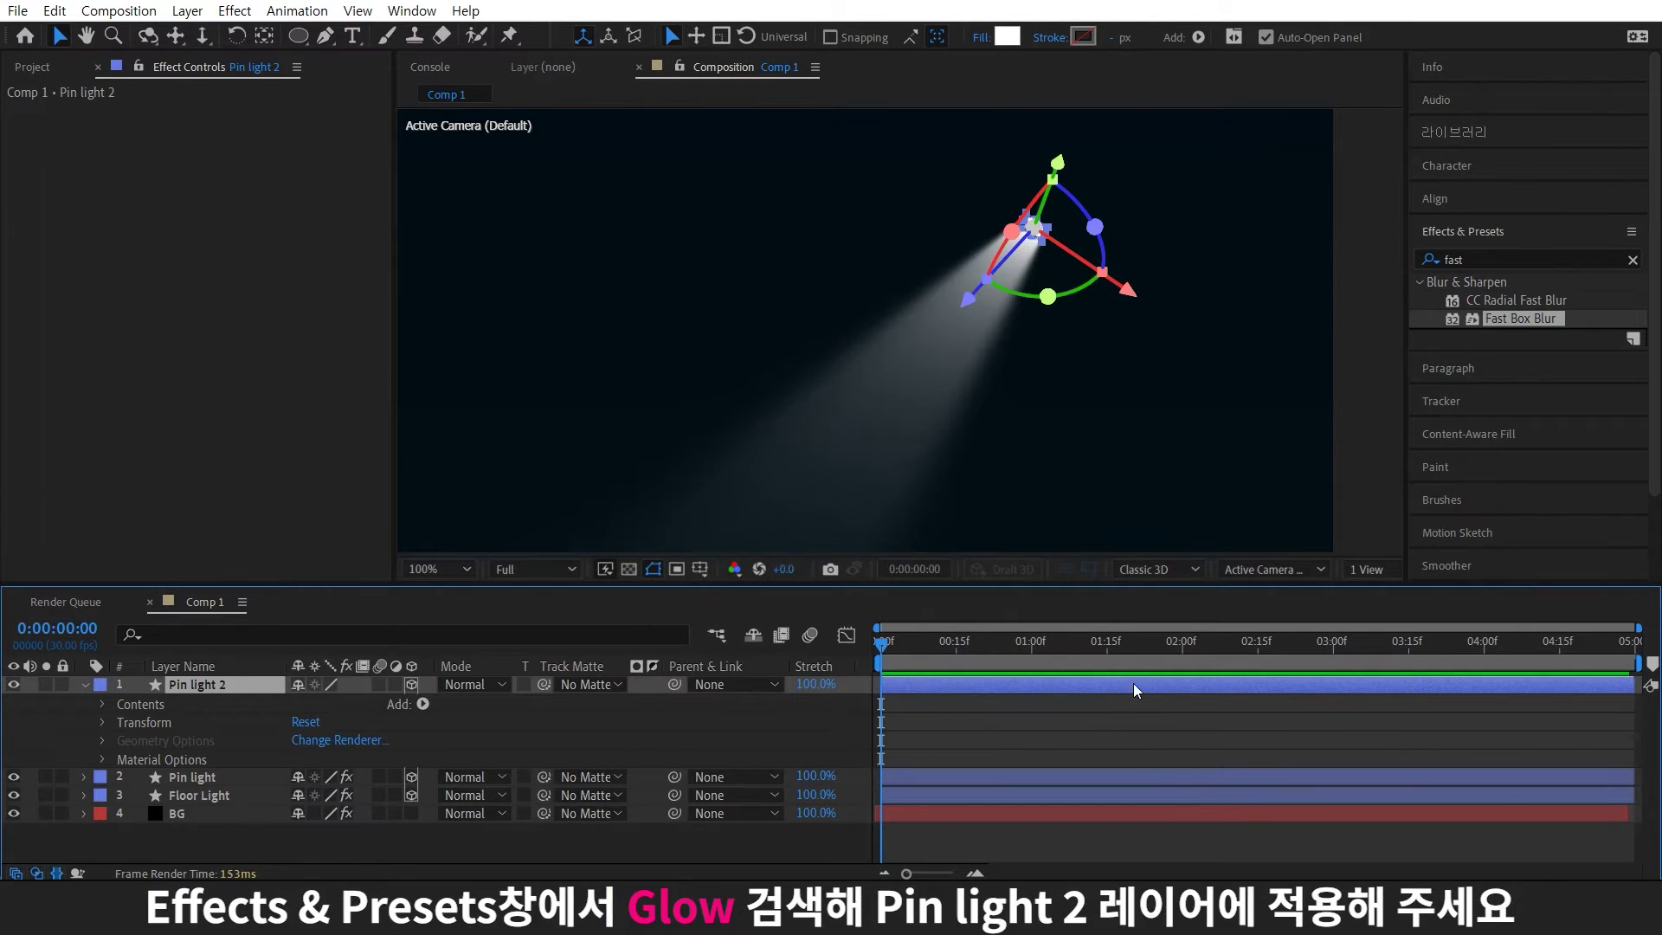
- Search the effects for "glow", apply Glow to the Pin light 2 layer and set its Glow Radius to 15
left_click(1127, 761)
left_click(1524, 260)
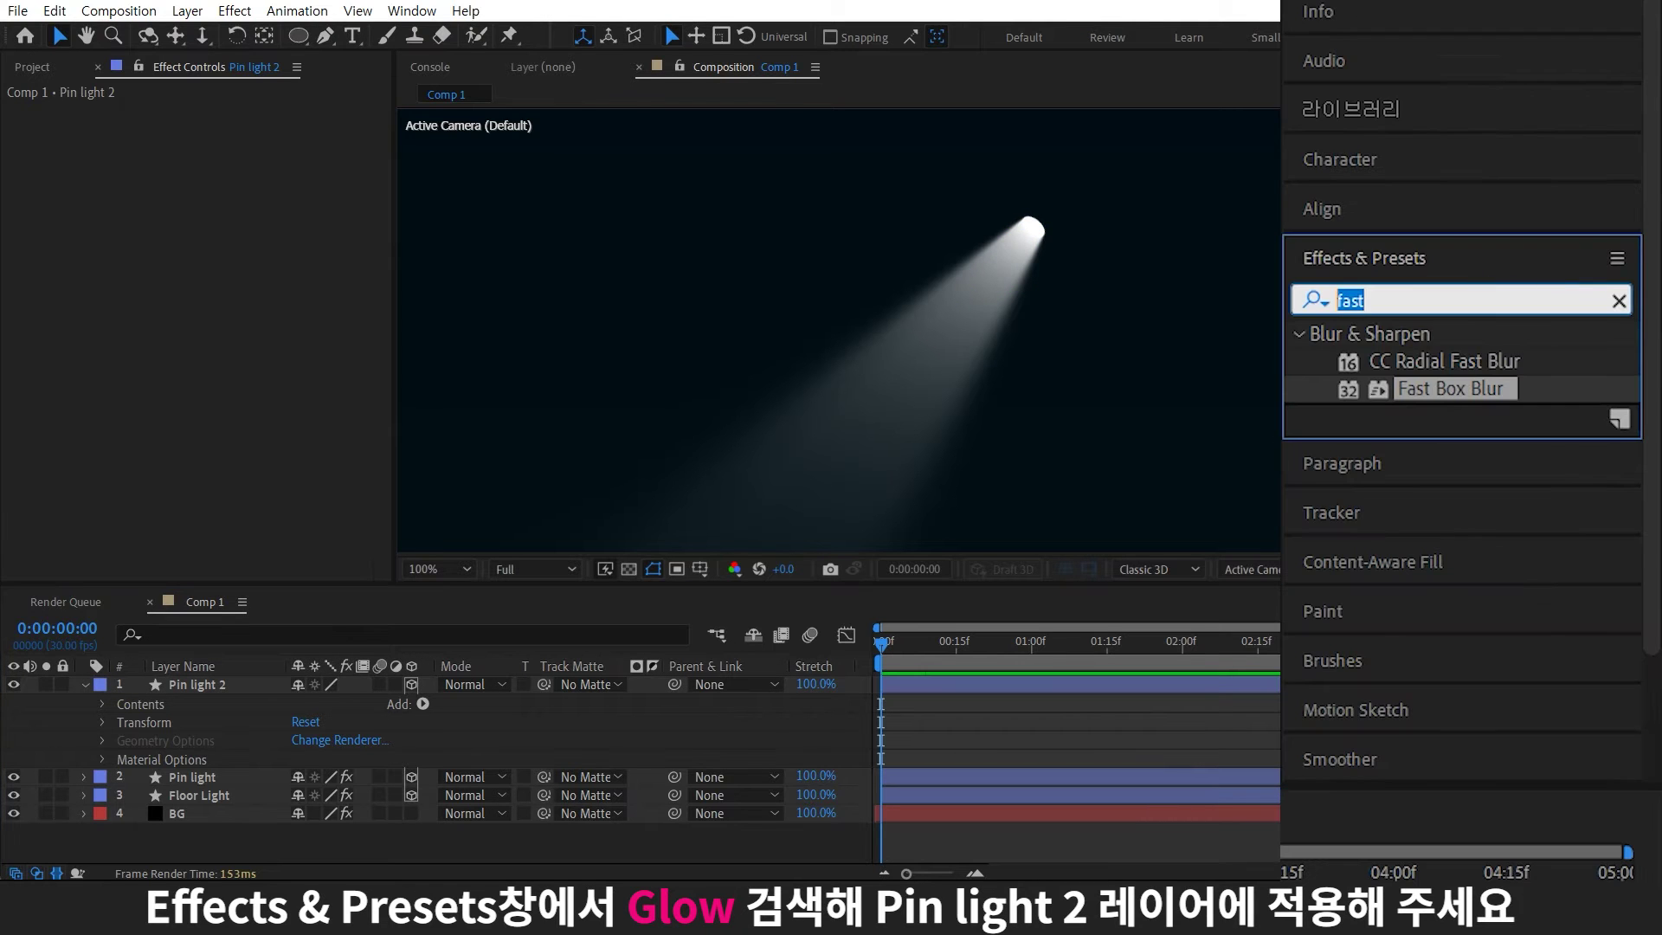
type("glow")
left_click(1460, 419)
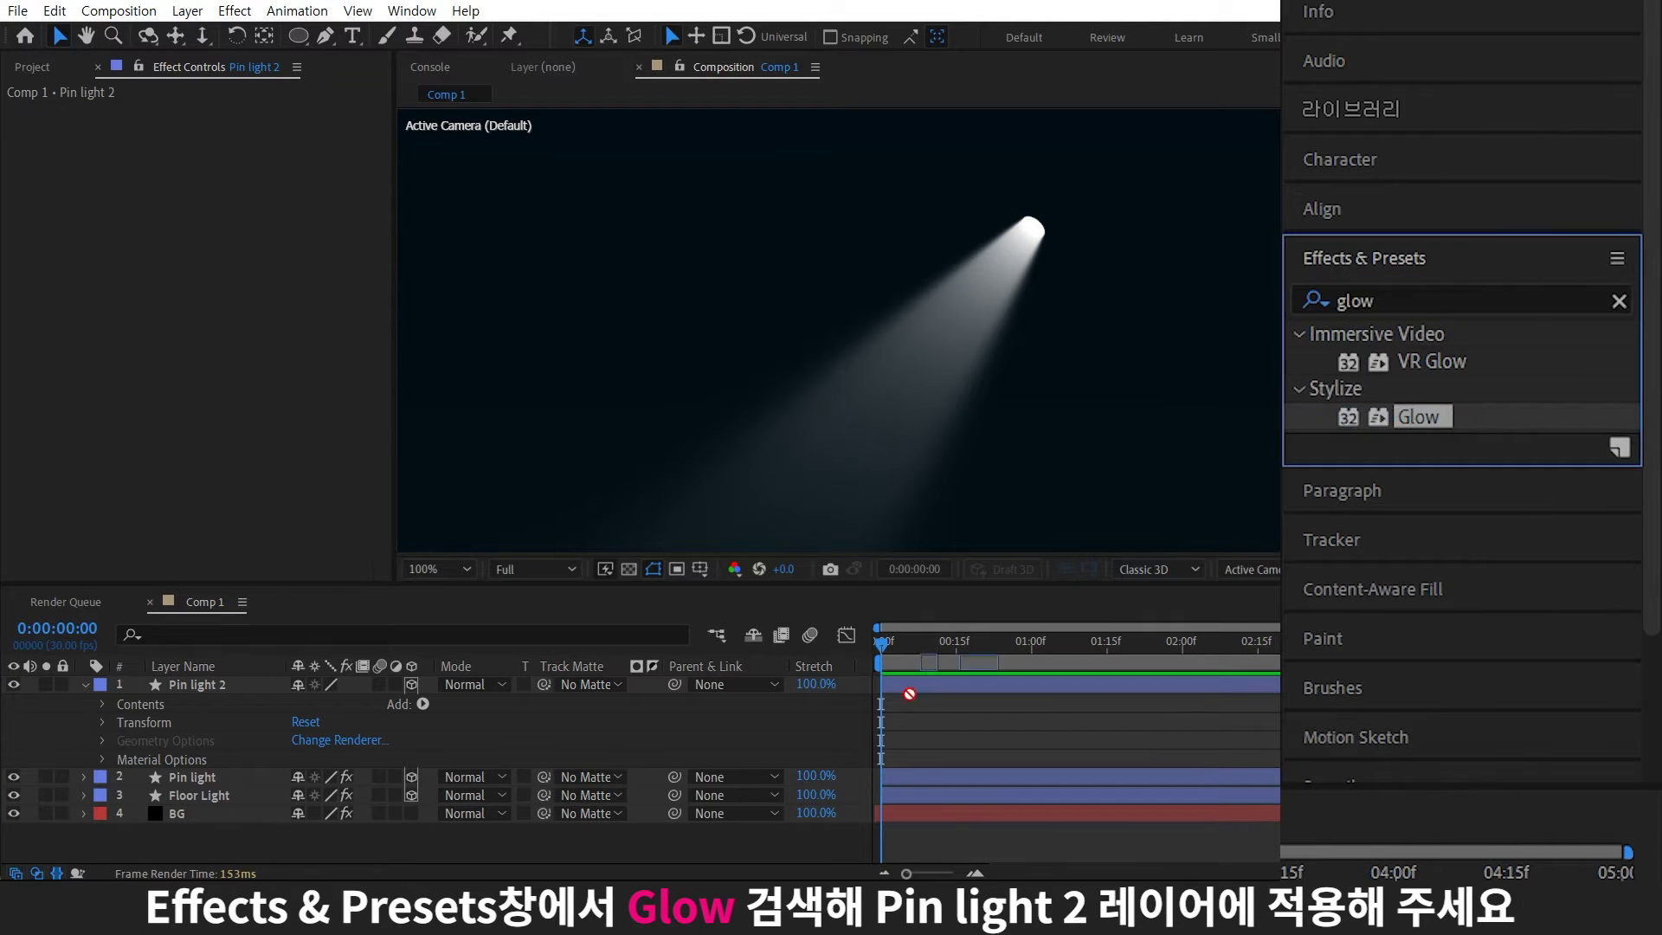
left_click_drag(909, 693, 251, 689)
left_click(230, 165)
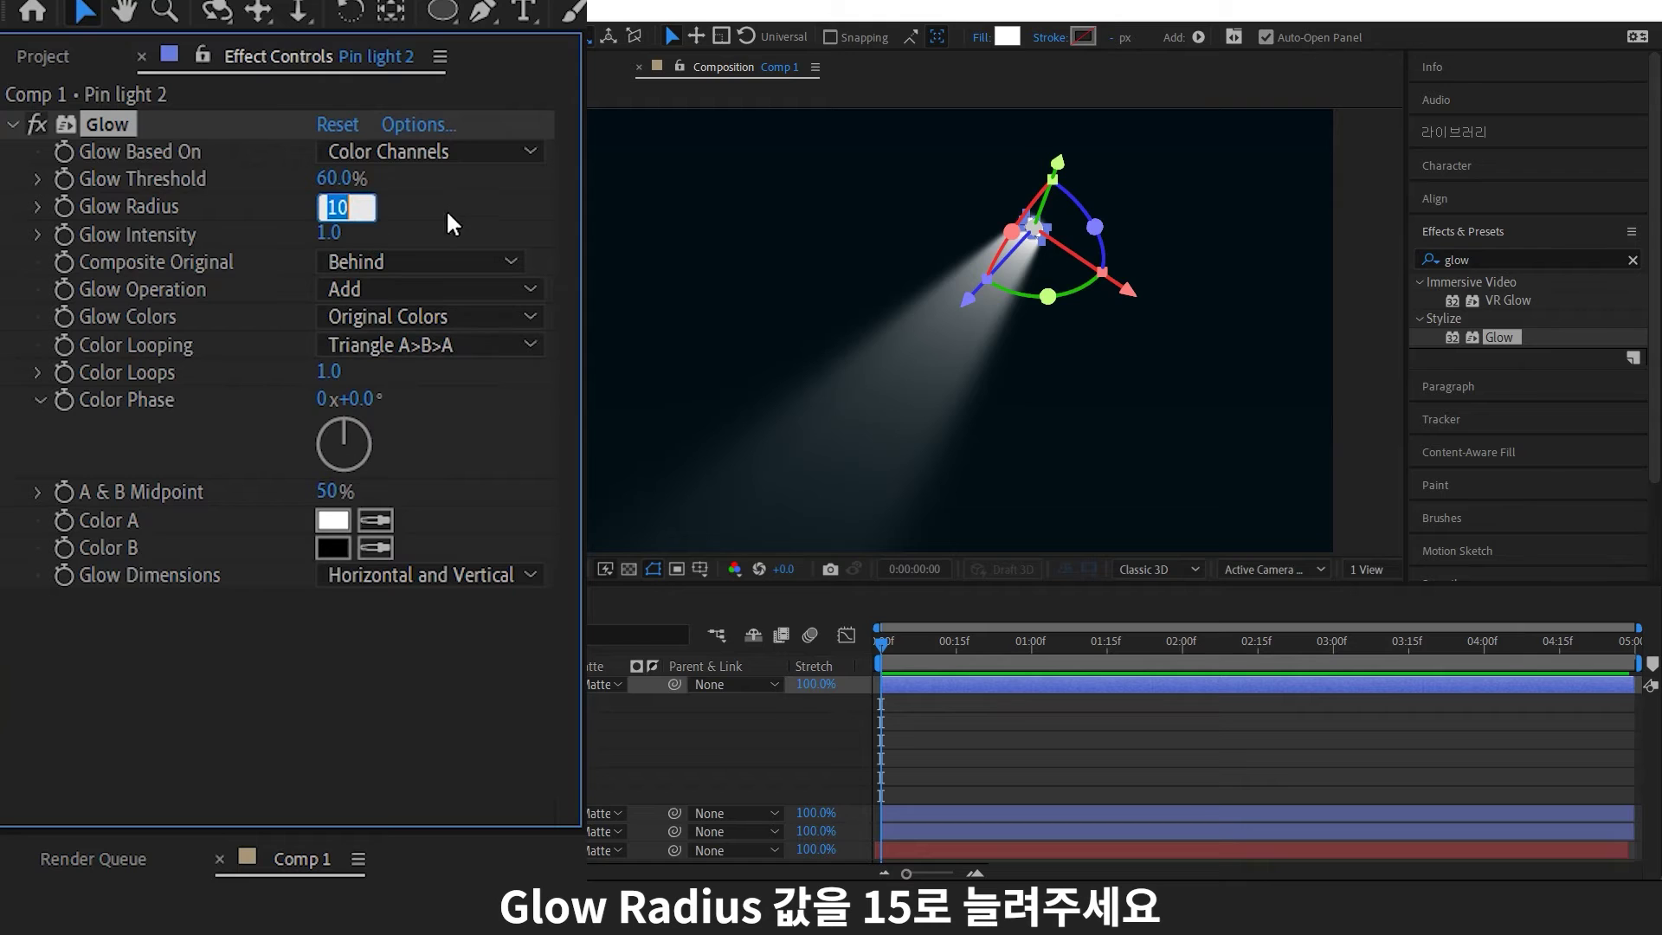
type("15")
key("Return")
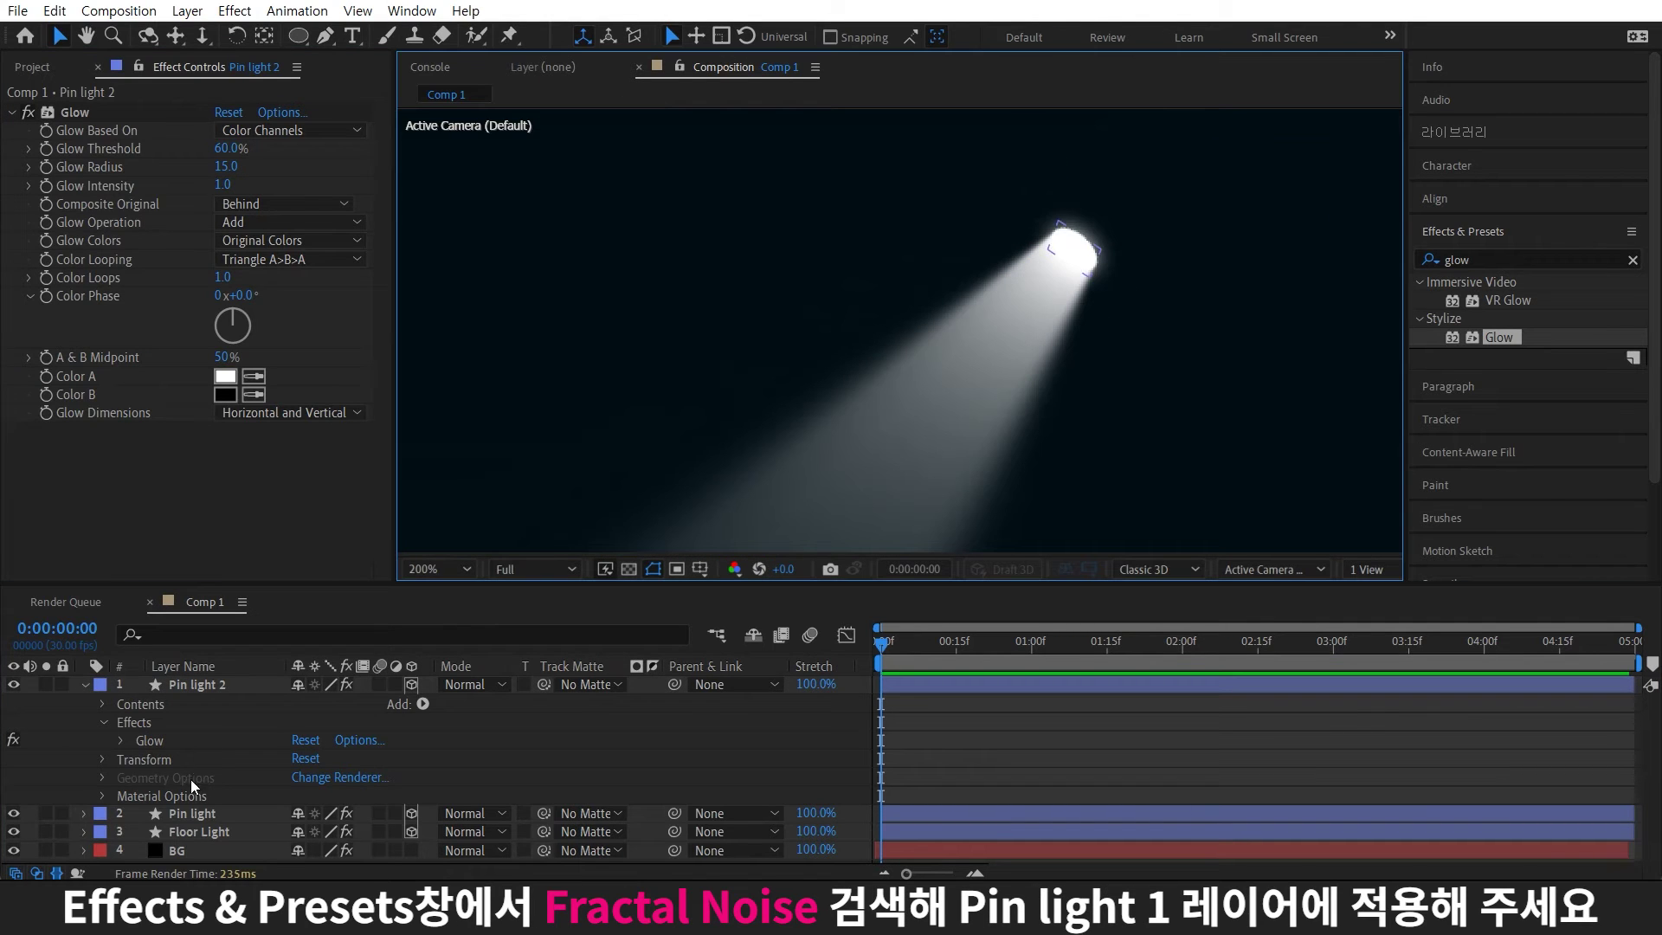
- Search the effects for "noise", apply Fractal Noise to the Pin light layer and place it above CC Radial Fast Blur
left_click(193, 813)
double_click(1457, 260)
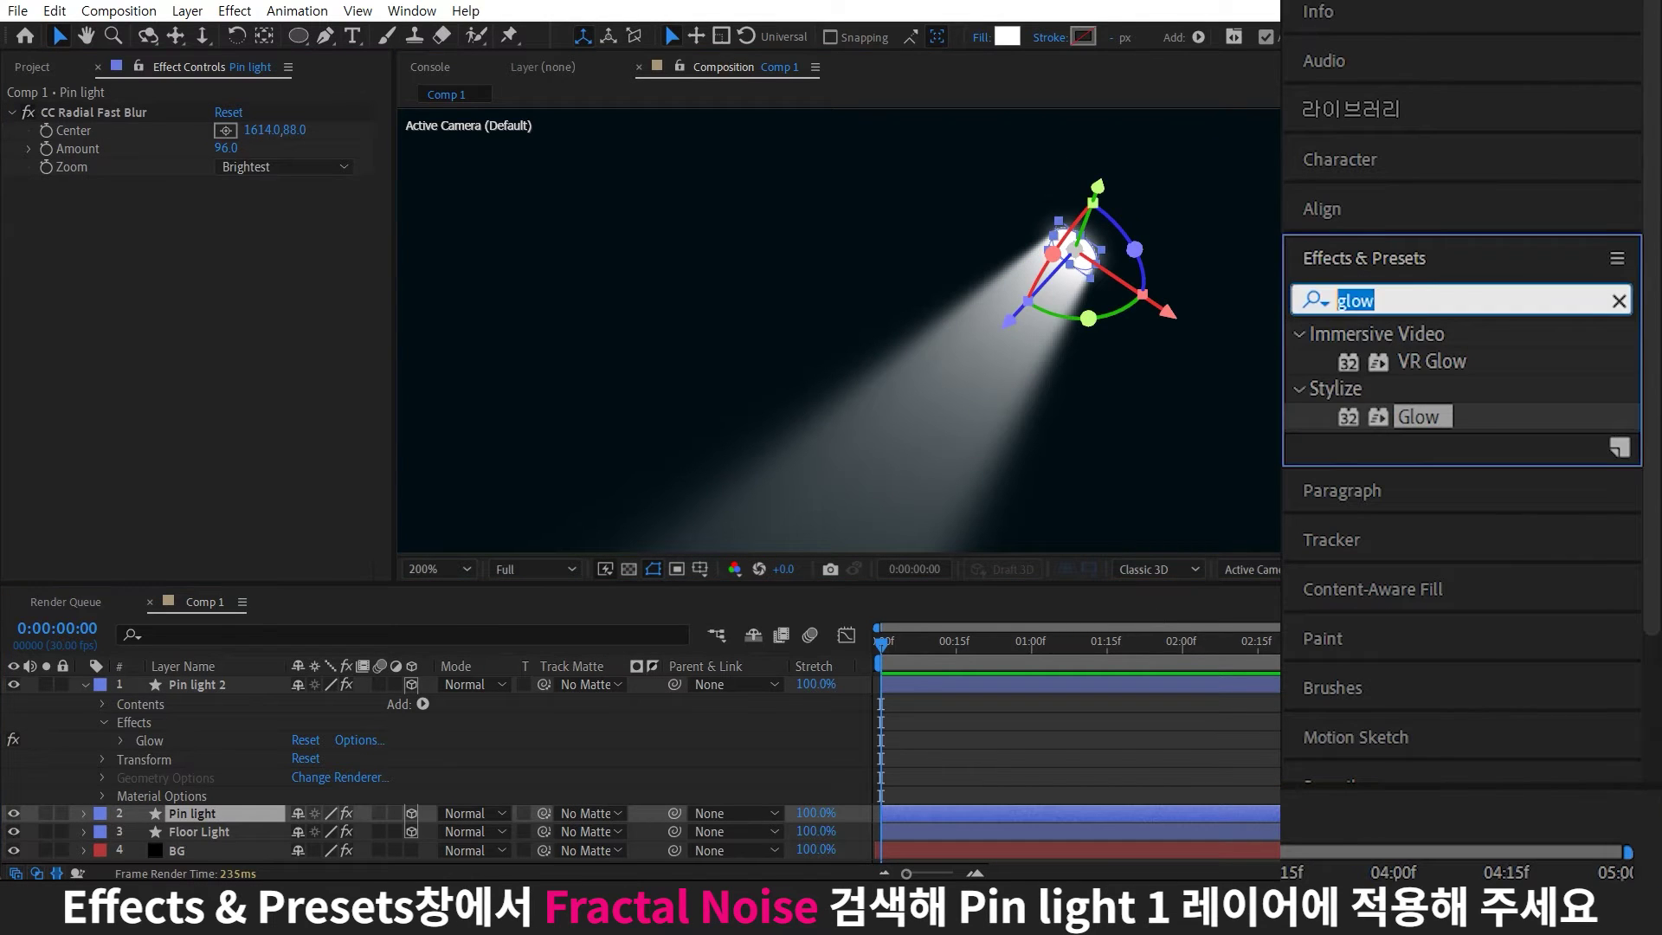
type("noise")
left_click_drag(1519, 355, 247, 814)
left_click_drag(119, 184, 218, 104)
left_click_drag(322, 112, 322, 107)
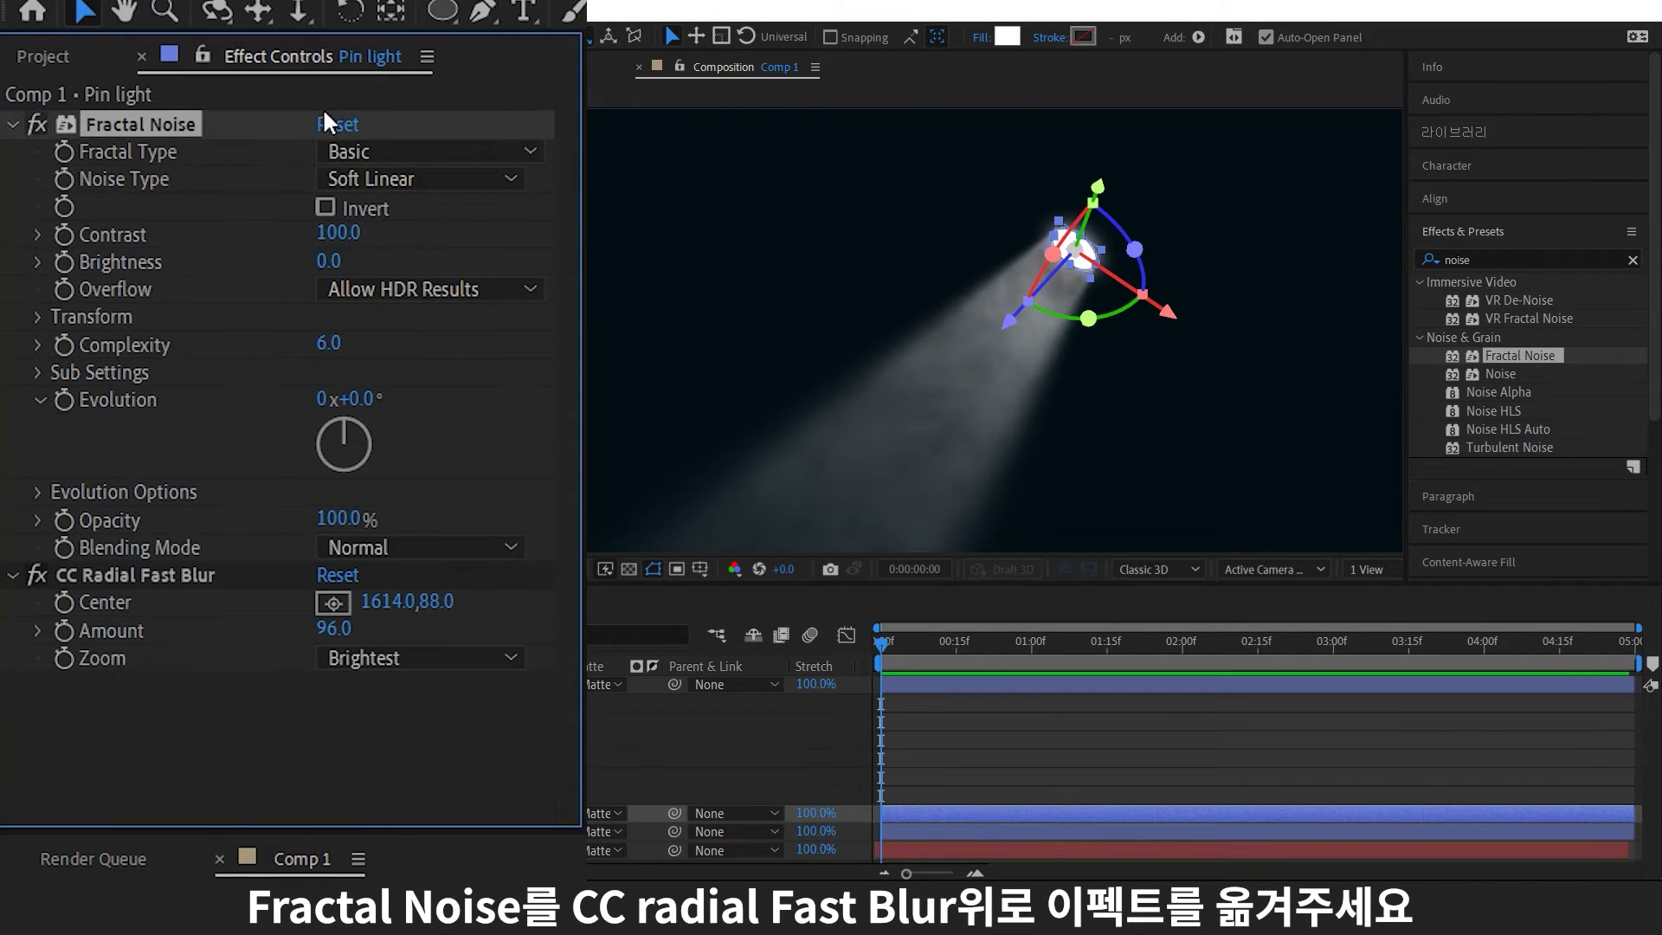
- Set the Fractal Noise Contrast to 1000 and Brightness to -20 on the Pin light layer
left_click(346, 235)
type("10")
key("Return")
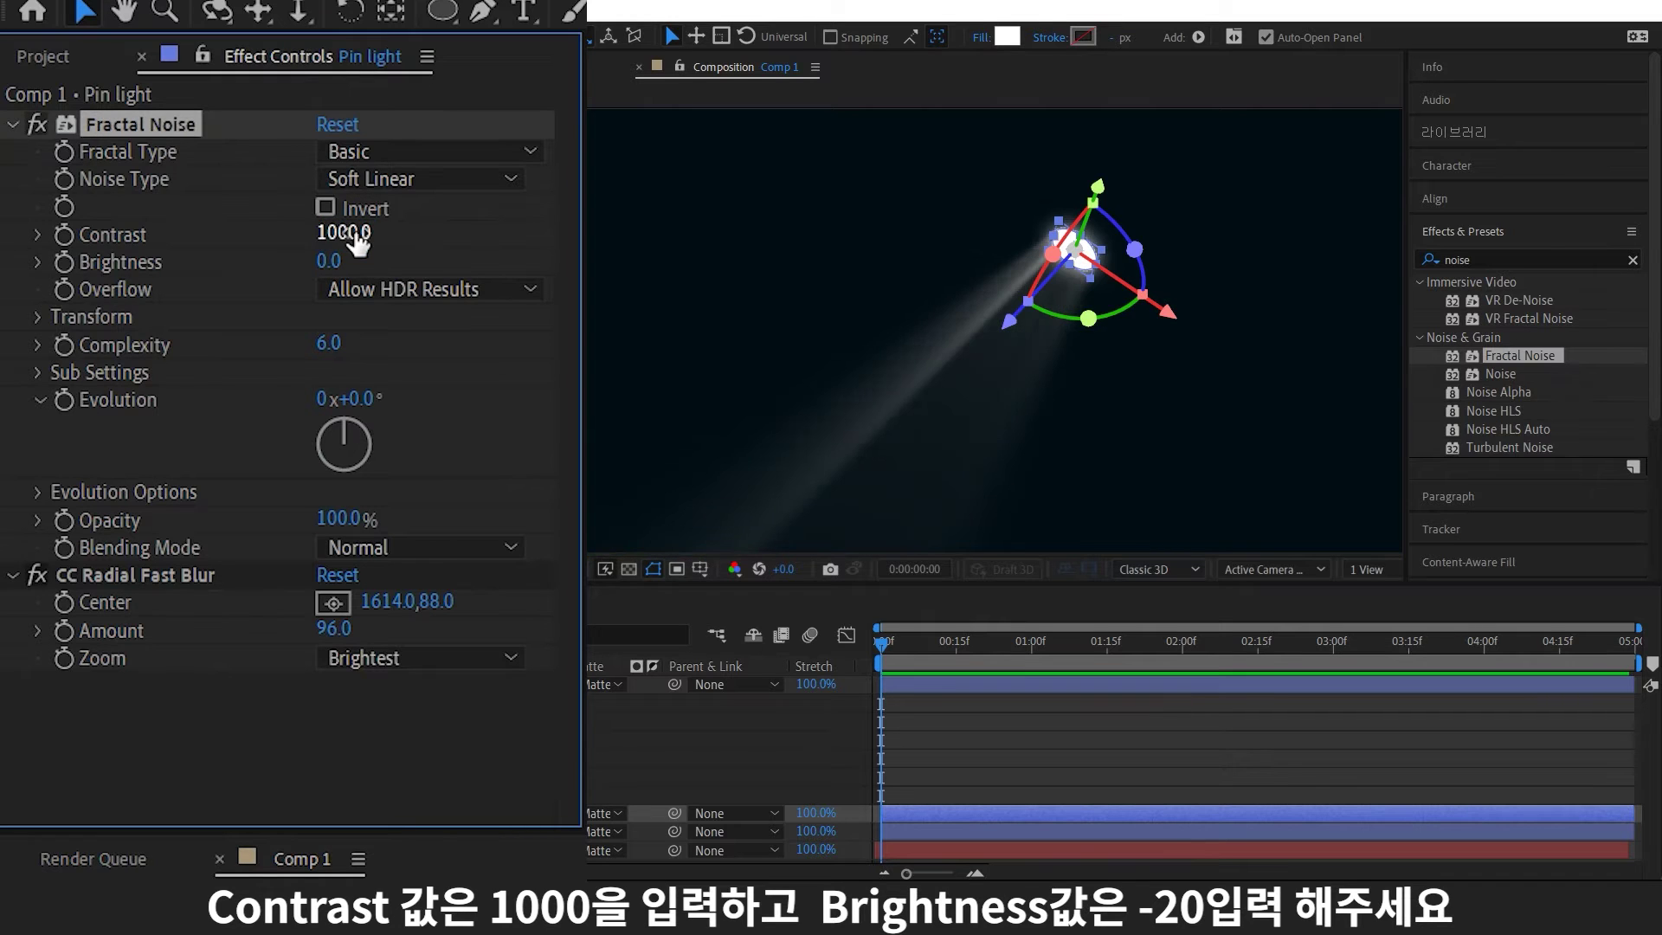
left_click(329, 262)
type("-20")
key("Return")
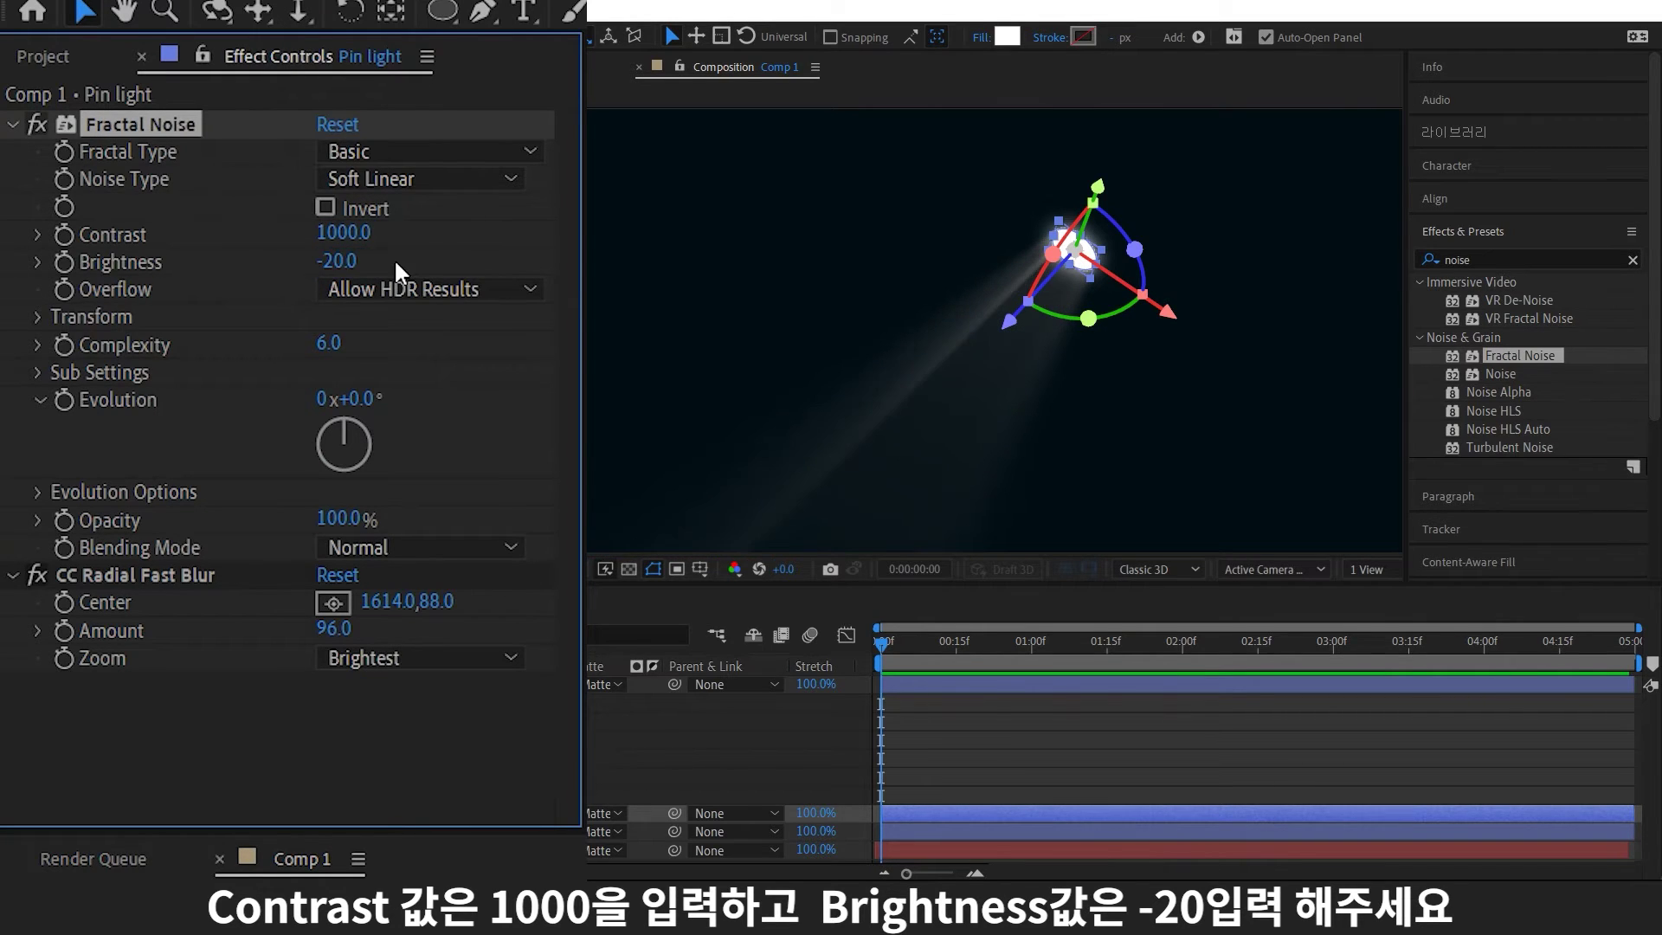
- Set the Fractal Noise transform Scale to 10 and turn its Evolution to vary the streaks in the beam
left_click(37, 317)
left_click(337, 399)
type("10")
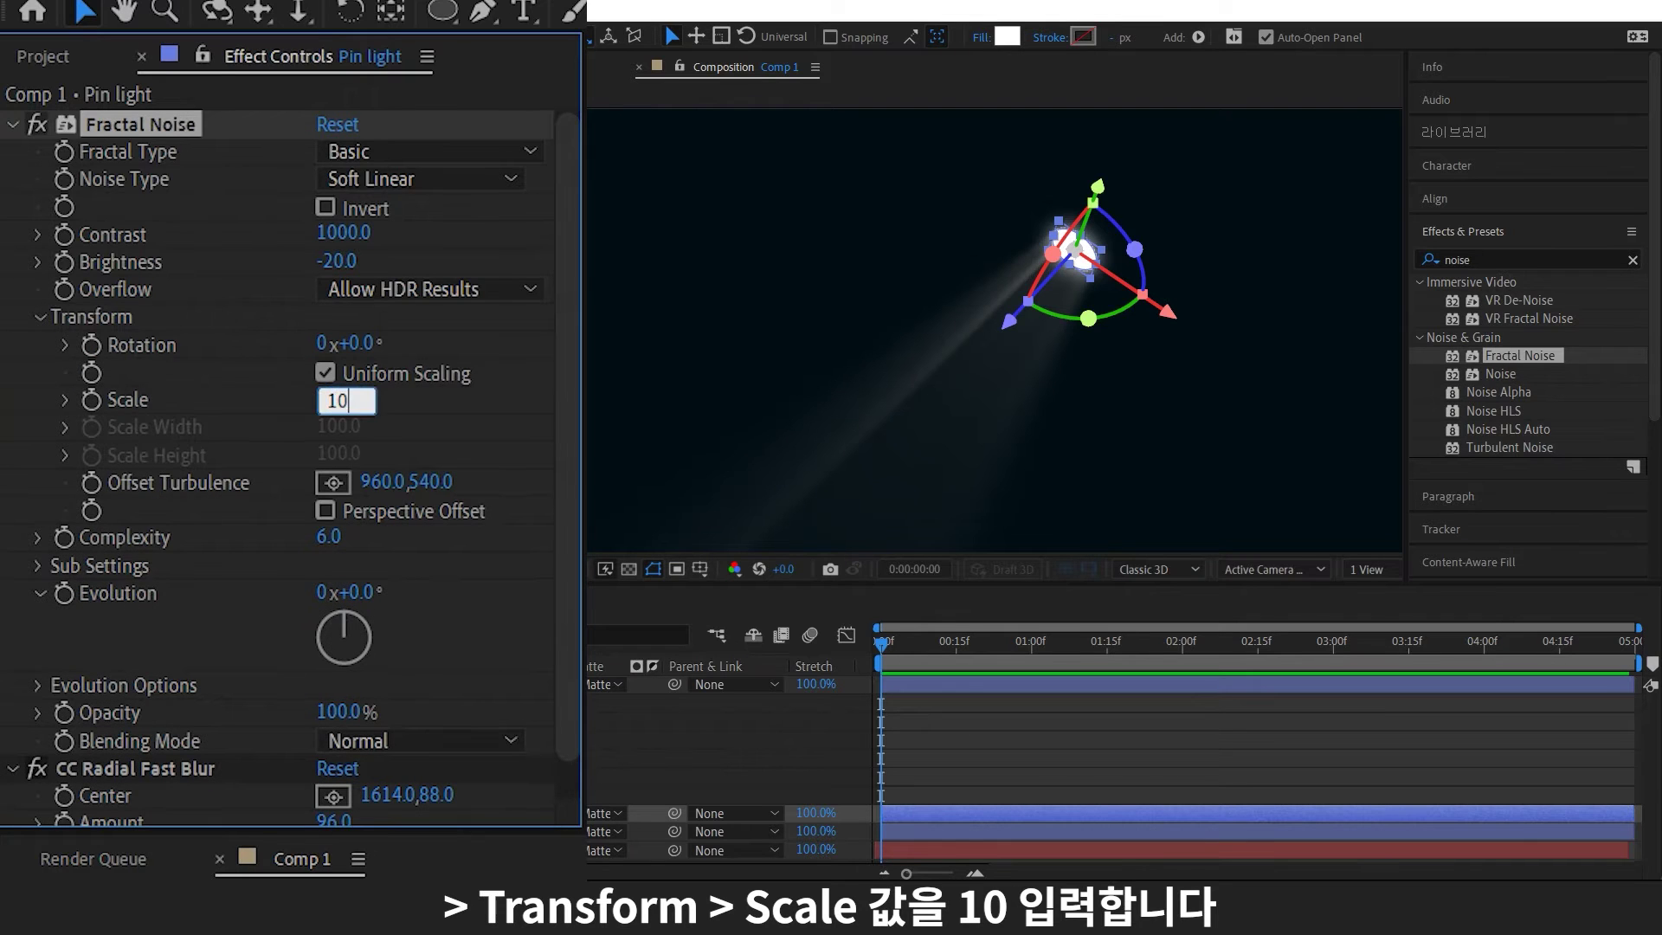
key("Return")
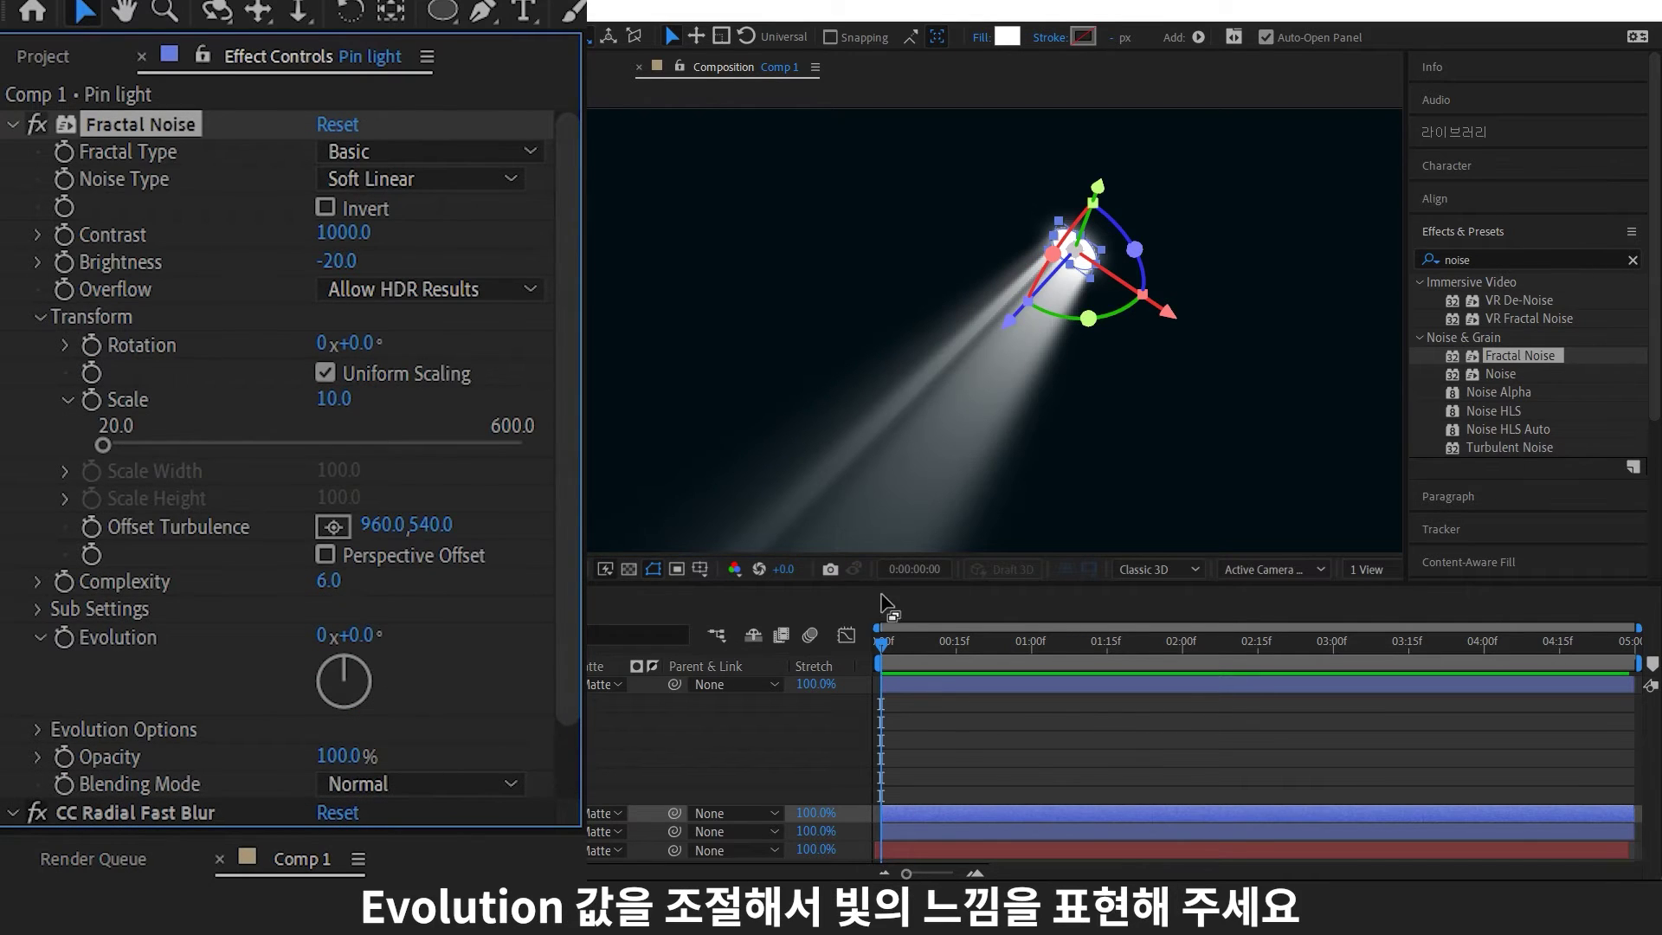
left_click(1030, 766)
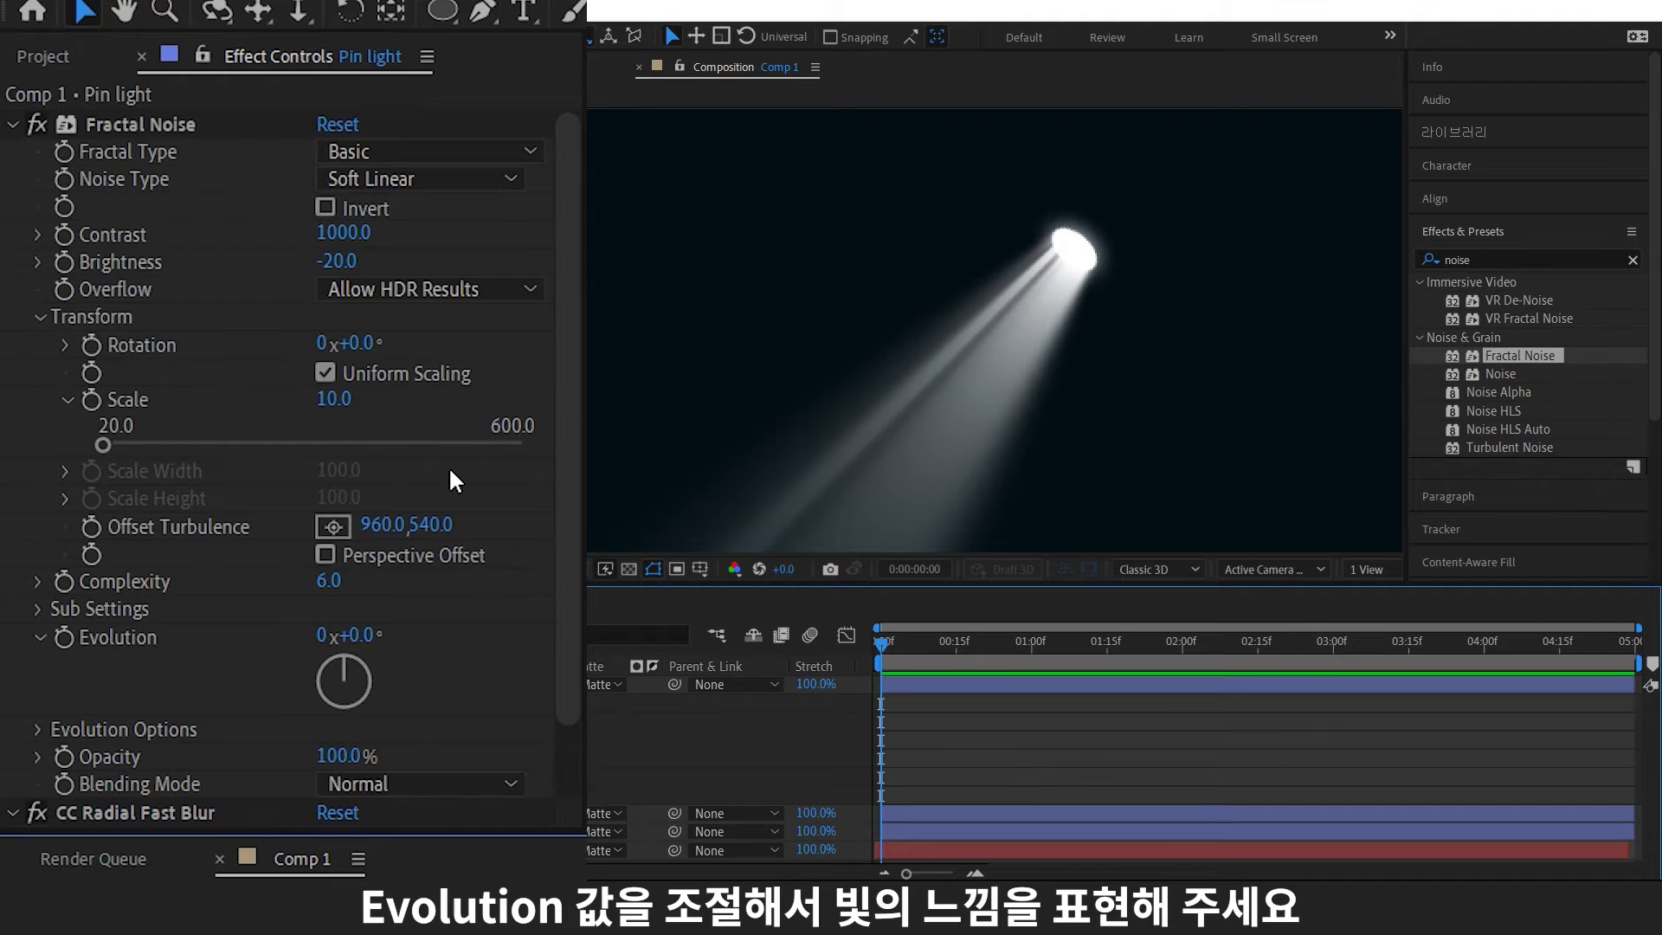
left_click_drag(343, 663, 402, 606)
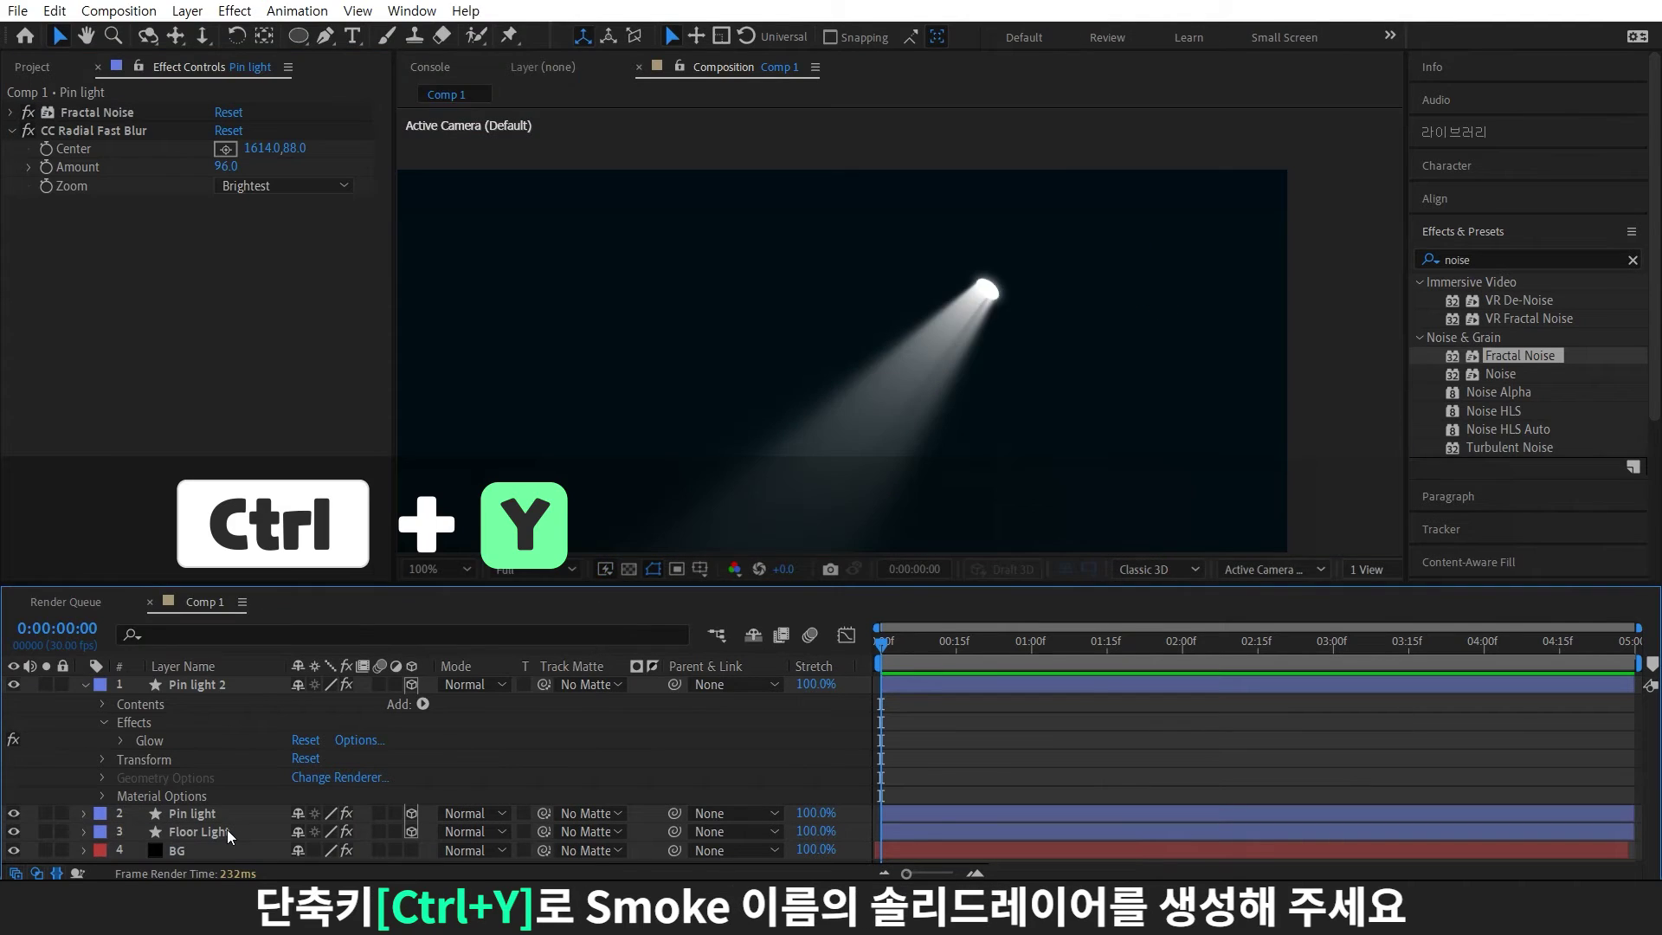
- Create a black solid layer named Smoke, 1920 x 1080 px, and place it between Pin light 2 and Pin light
key("ctrl+y")
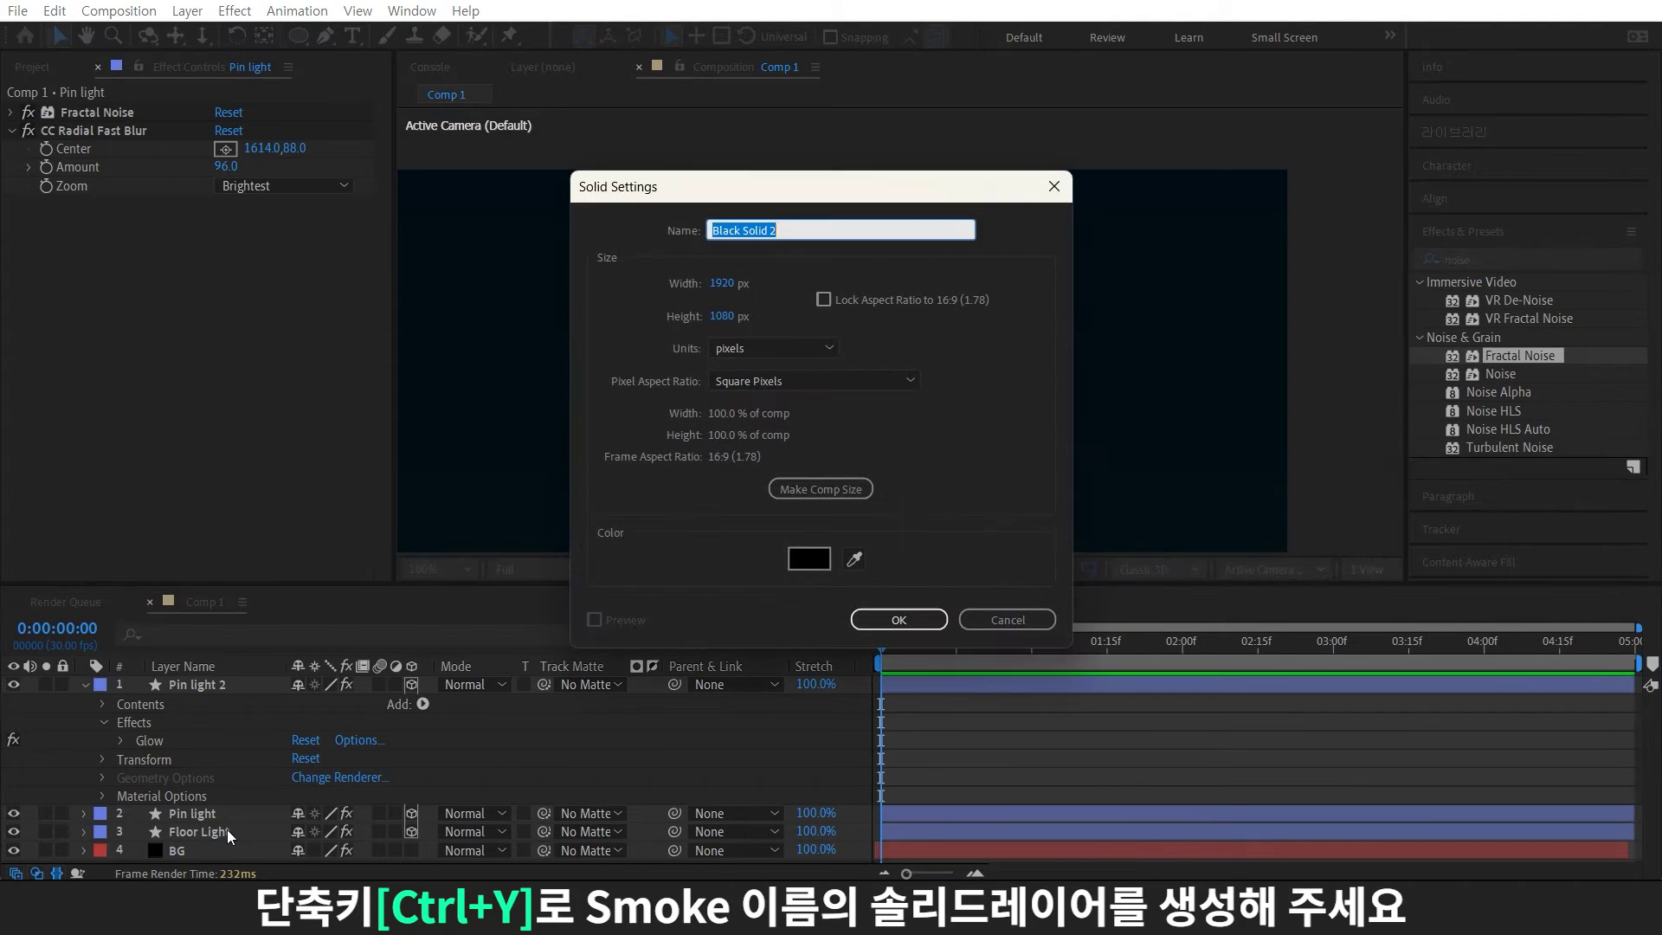
type("s")
left_click(918, 620)
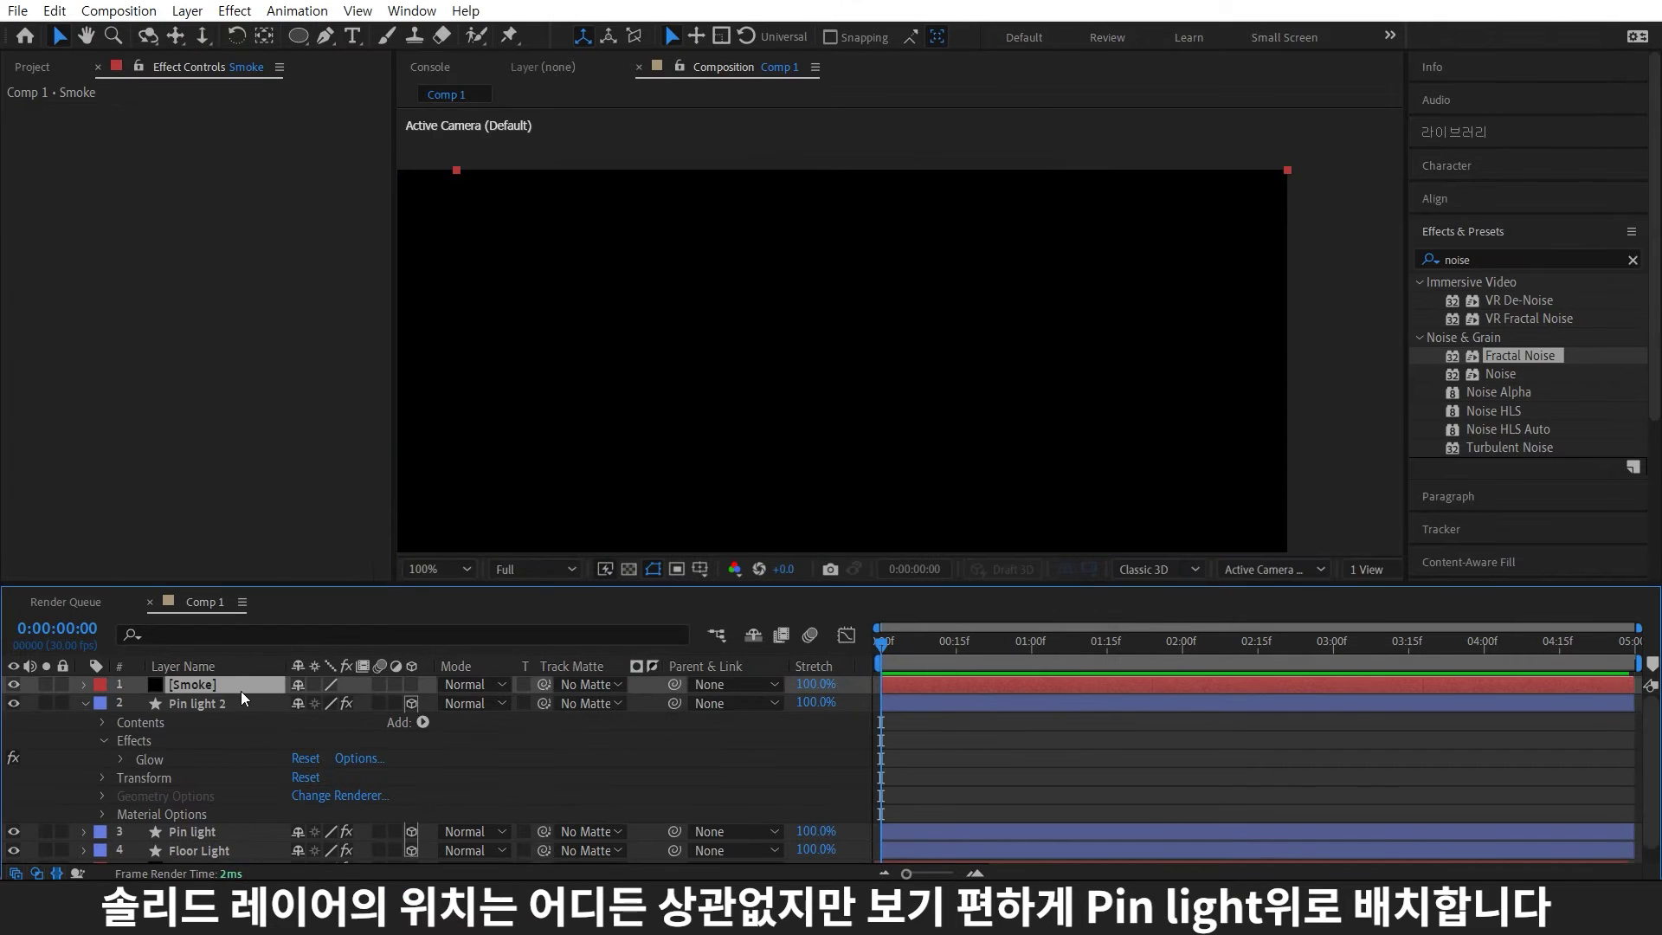
left_click_drag(242, 687, 268, 776)
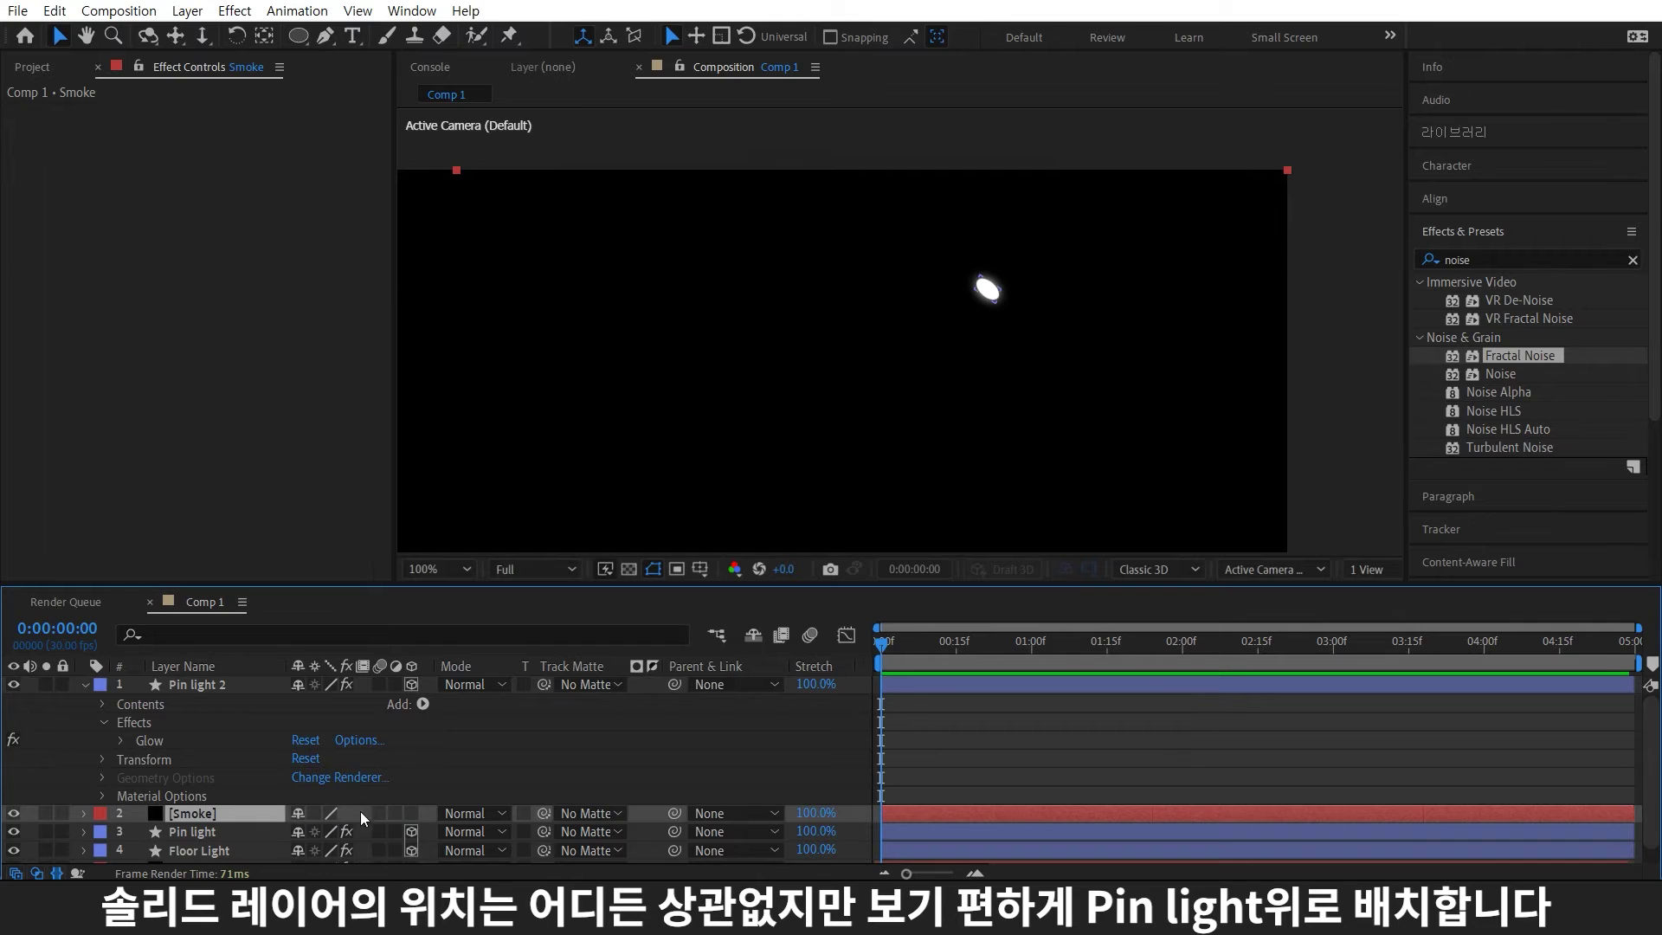
- Apply the Turbulent Noise effect to the Smoke layer and set its Fractal Type to Swirly
left_click_drag(1536, 259, 1381, 276)
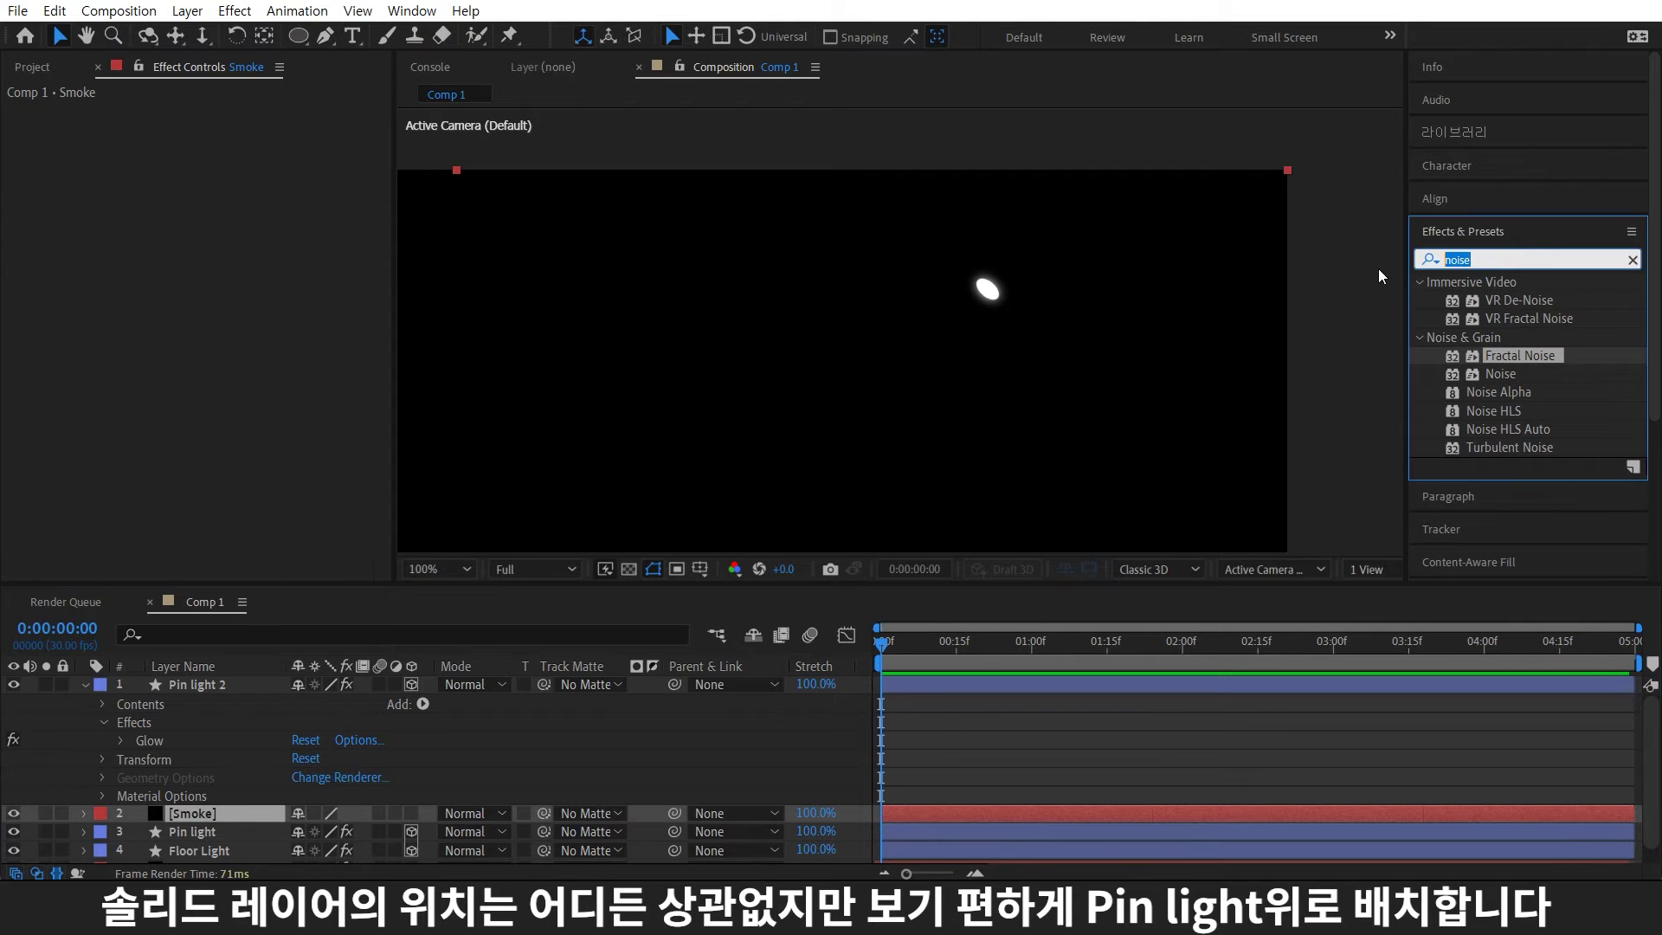
left_click_drag(1510, 447, 261, 819)
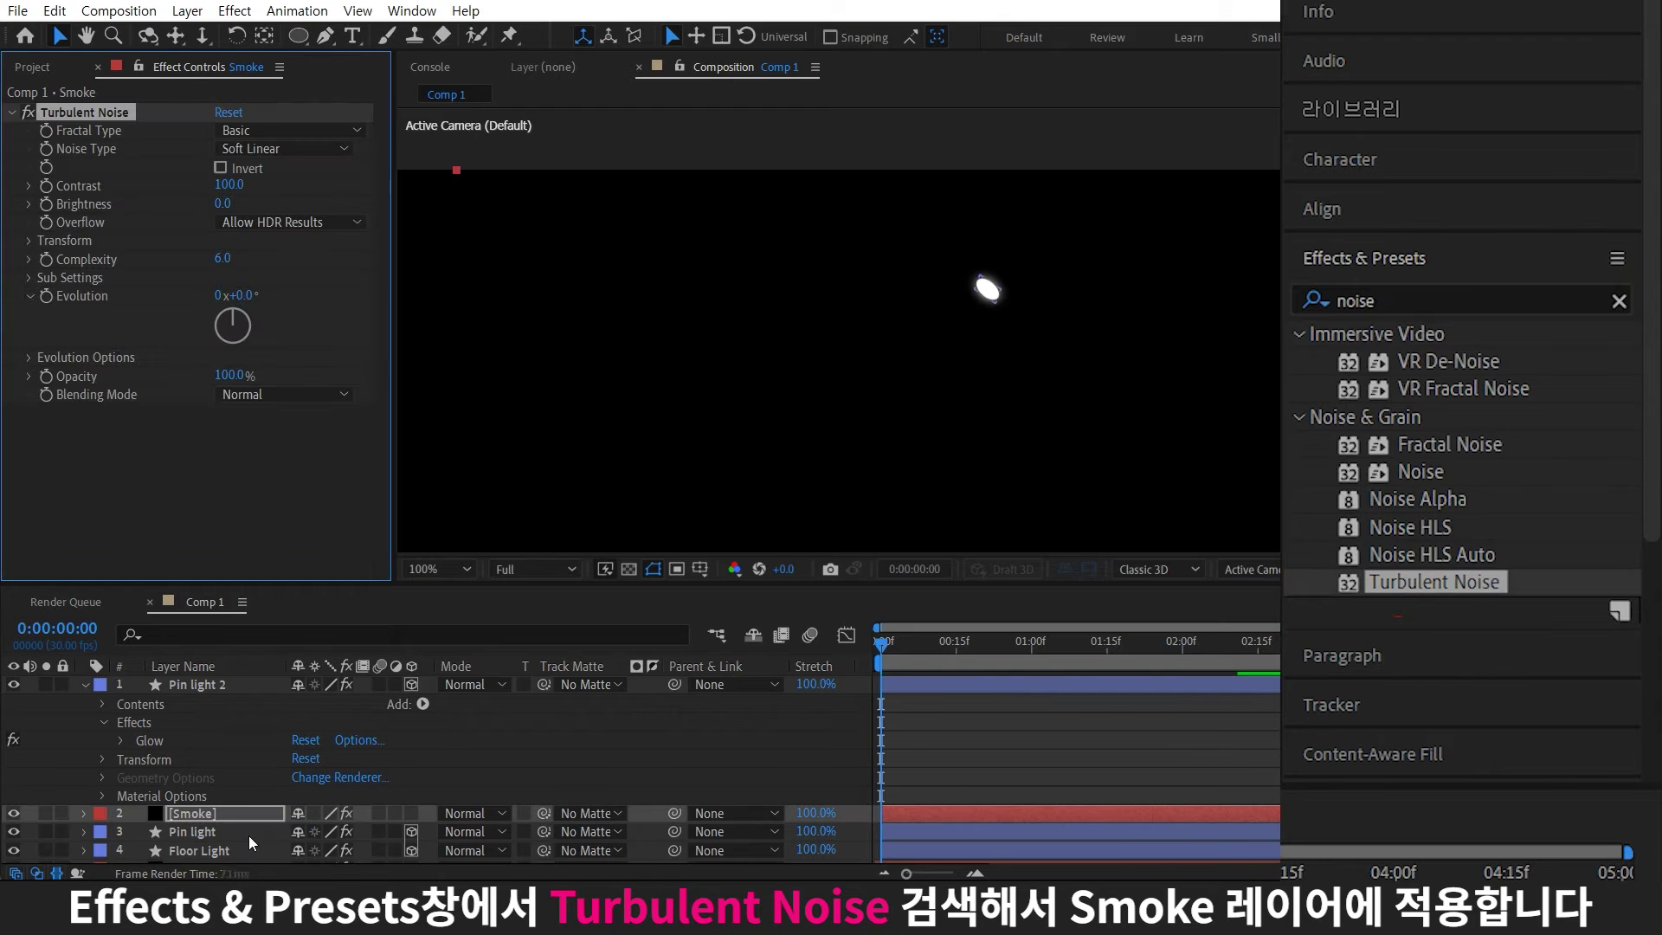
left_click(295, 131)
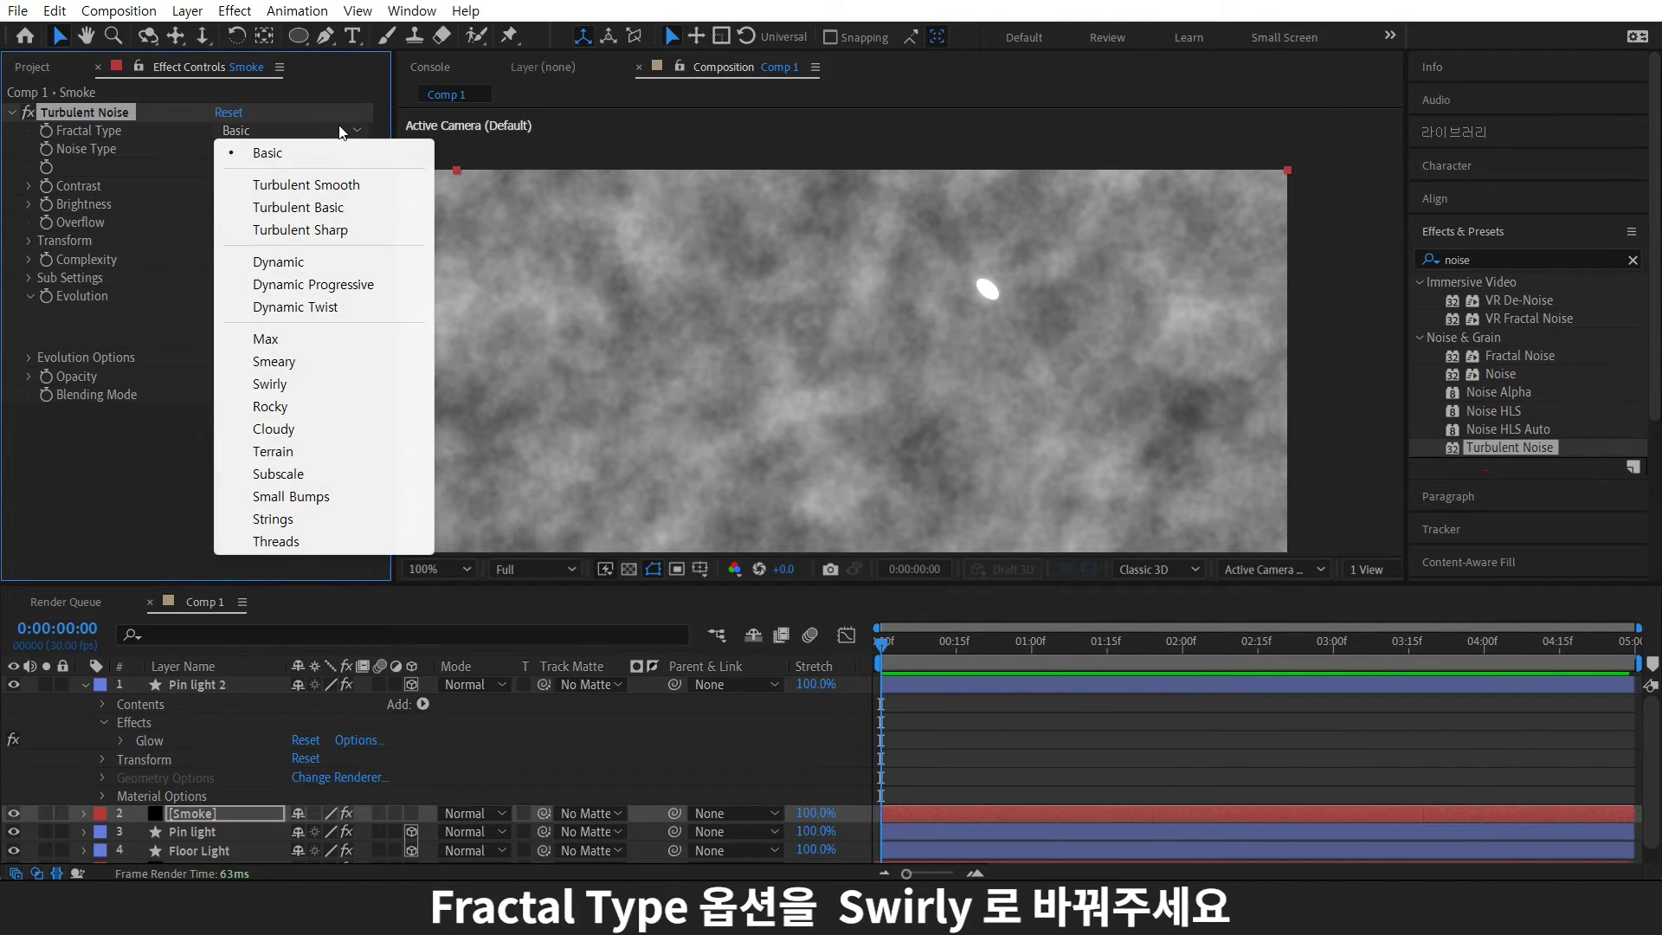
left_click(336, 384)
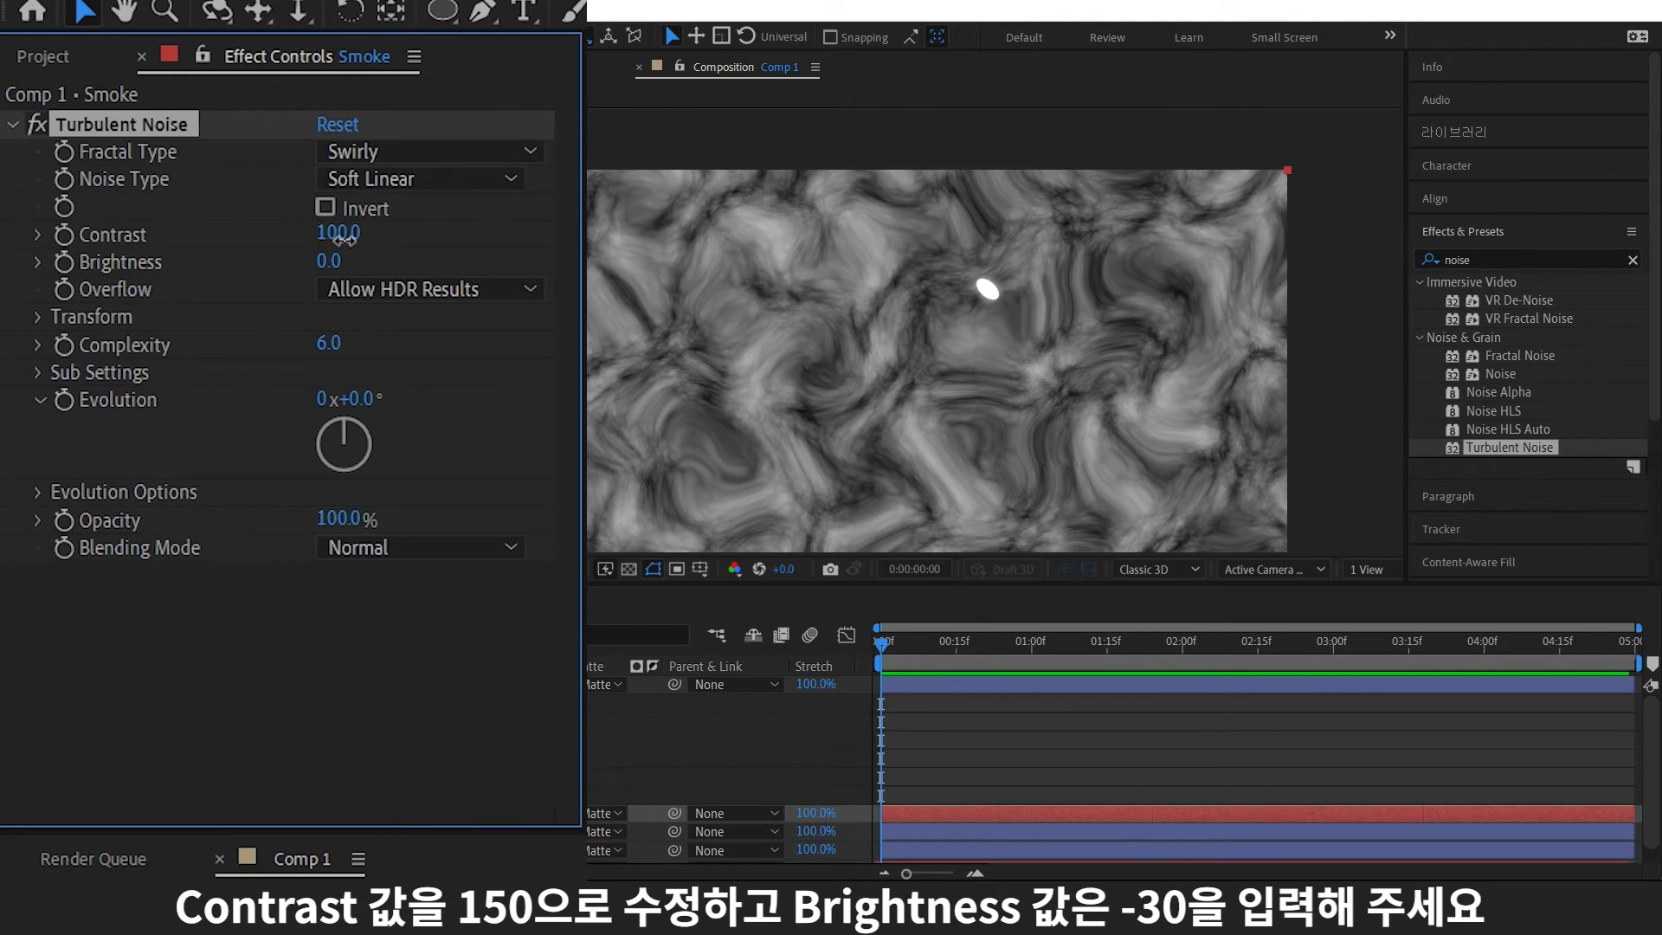
- Set the Smoke layer's Turbulent Noise Contrast to 150 and Brightness to -30
left_click(345, 237)
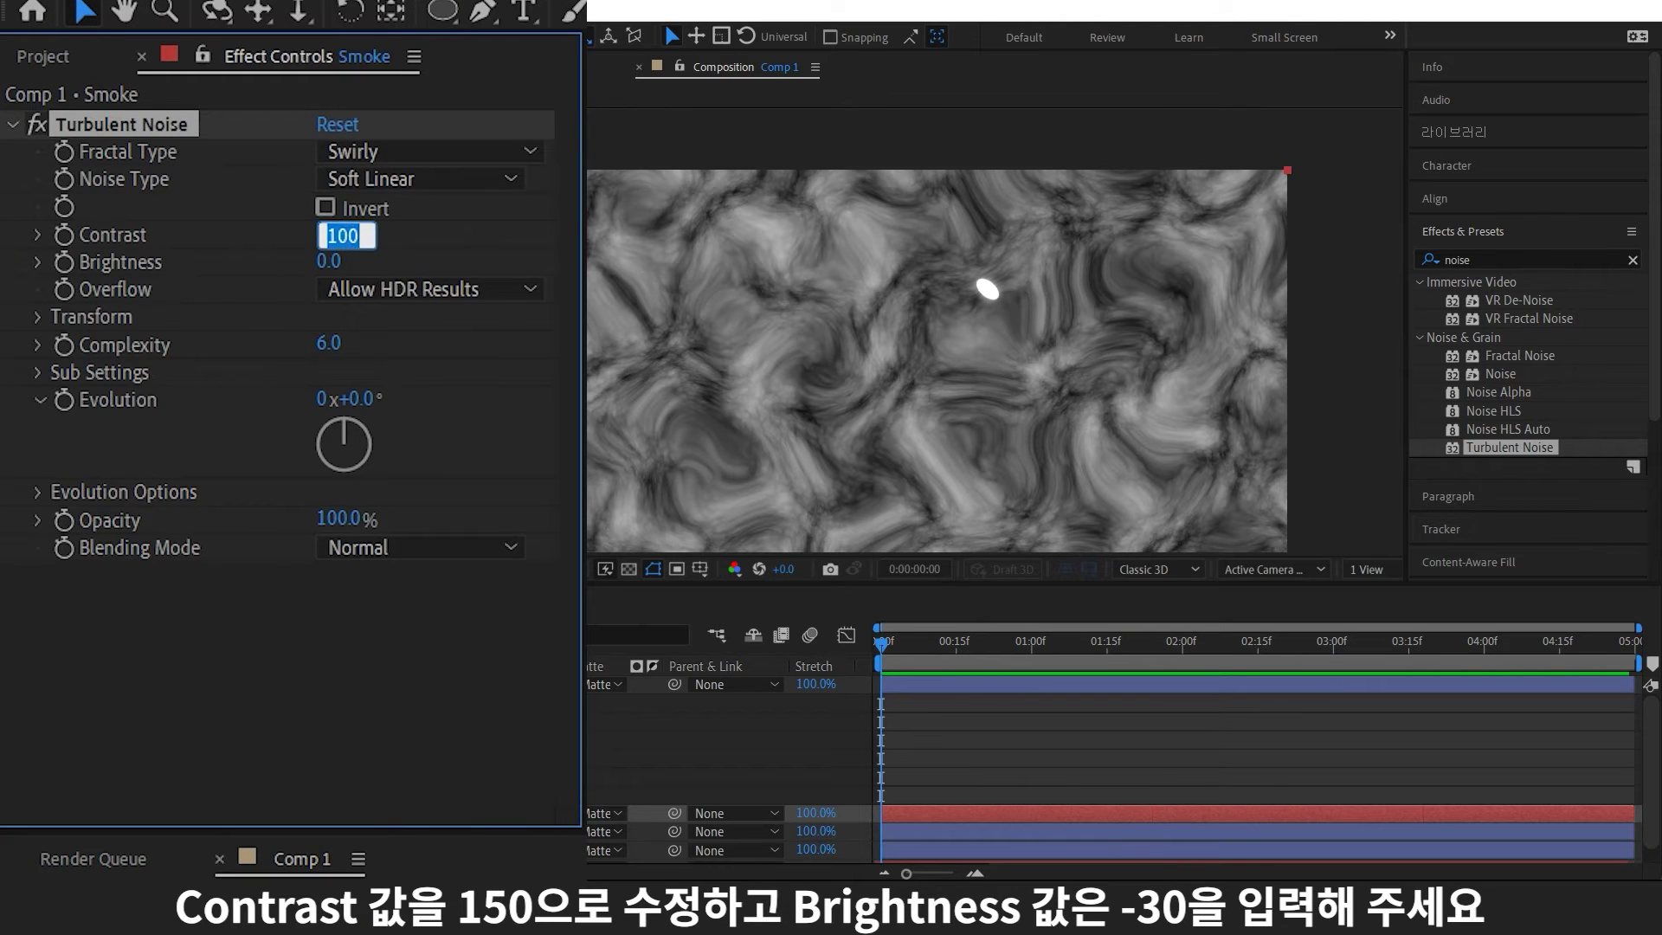
key("Return")
left_click(345, 253)
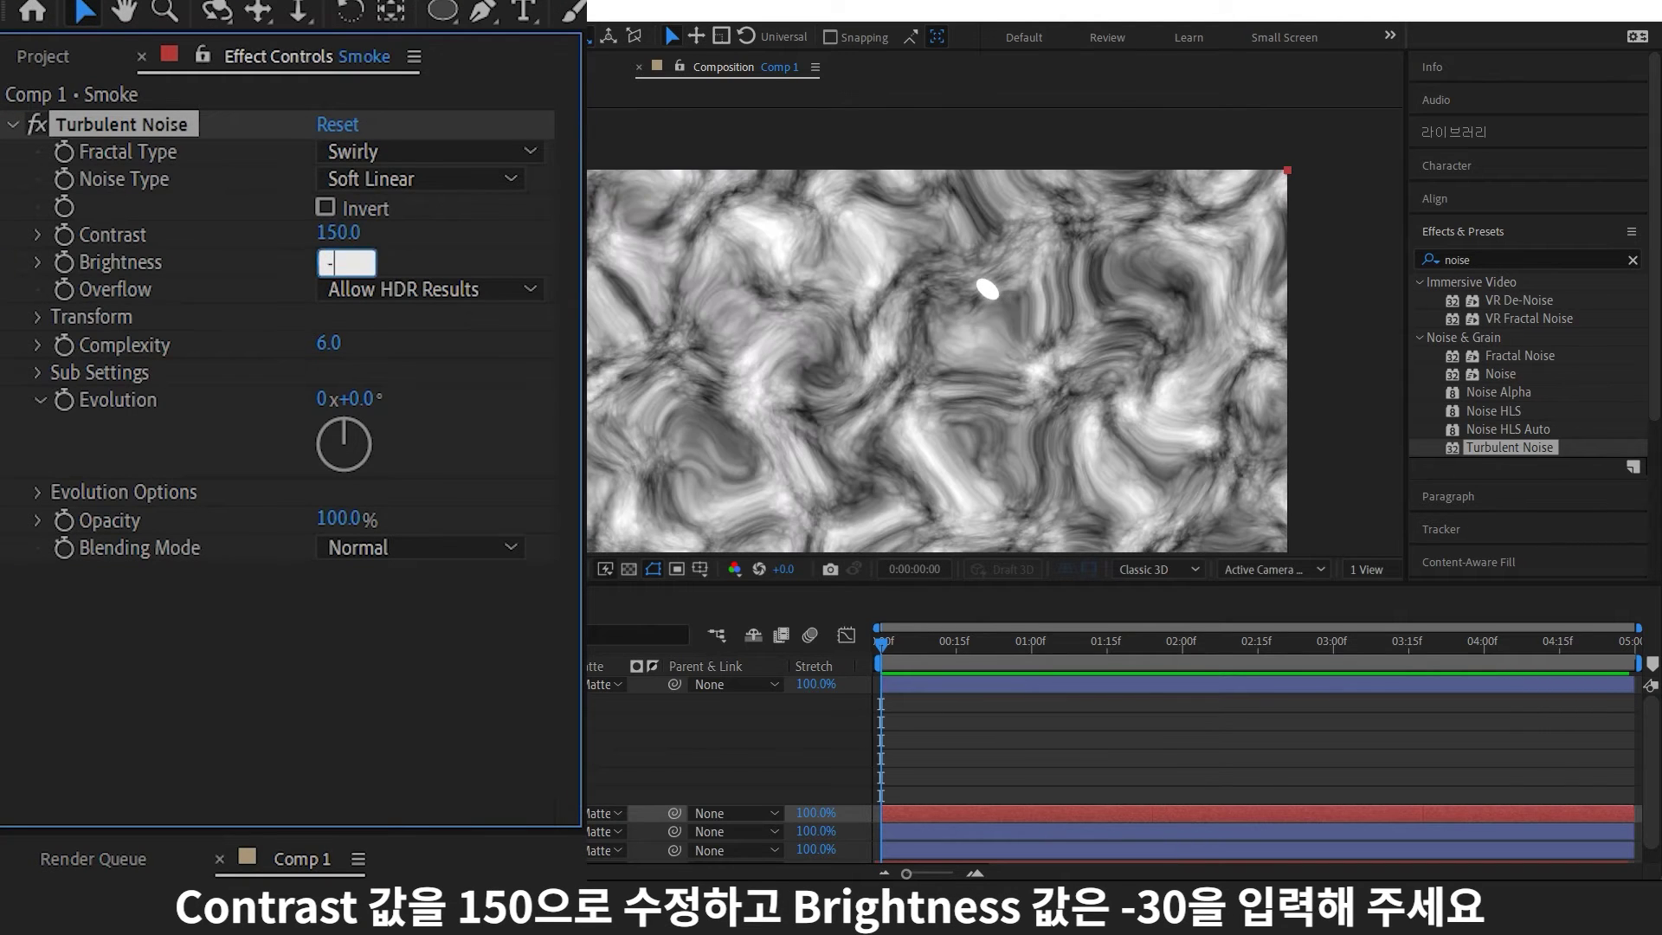
type("-30")
key("Return")
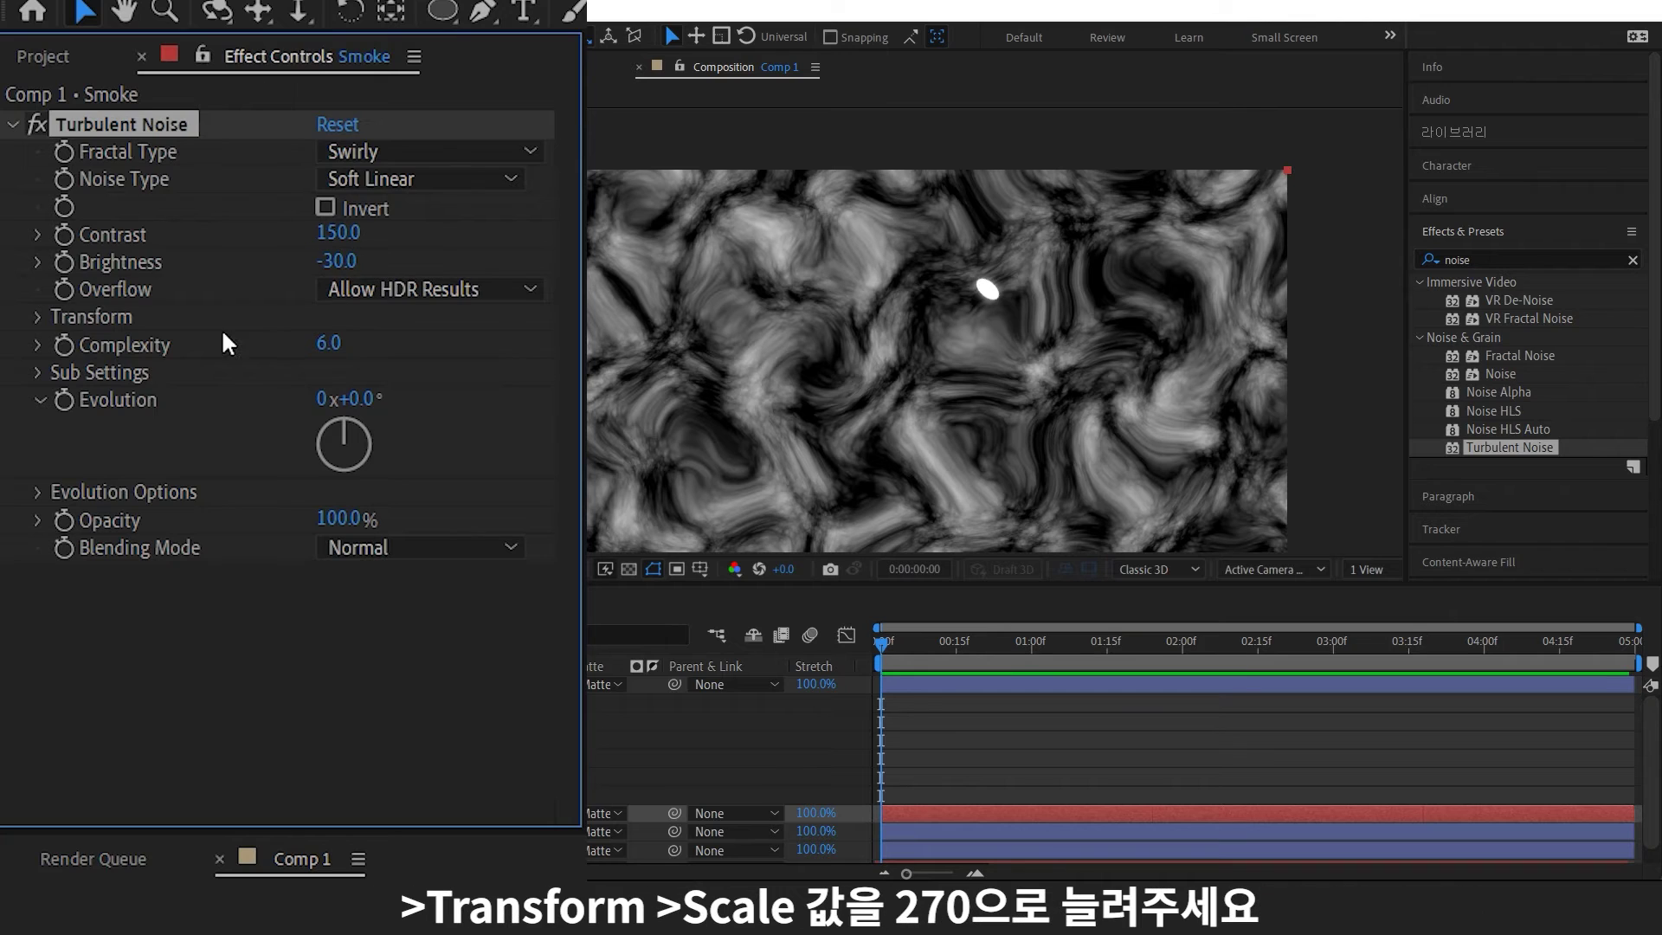
- Set the transform Scale of the Smoke layer's Turbulent Noise to 270
left_click(44, 317)
left_click(337, 400)
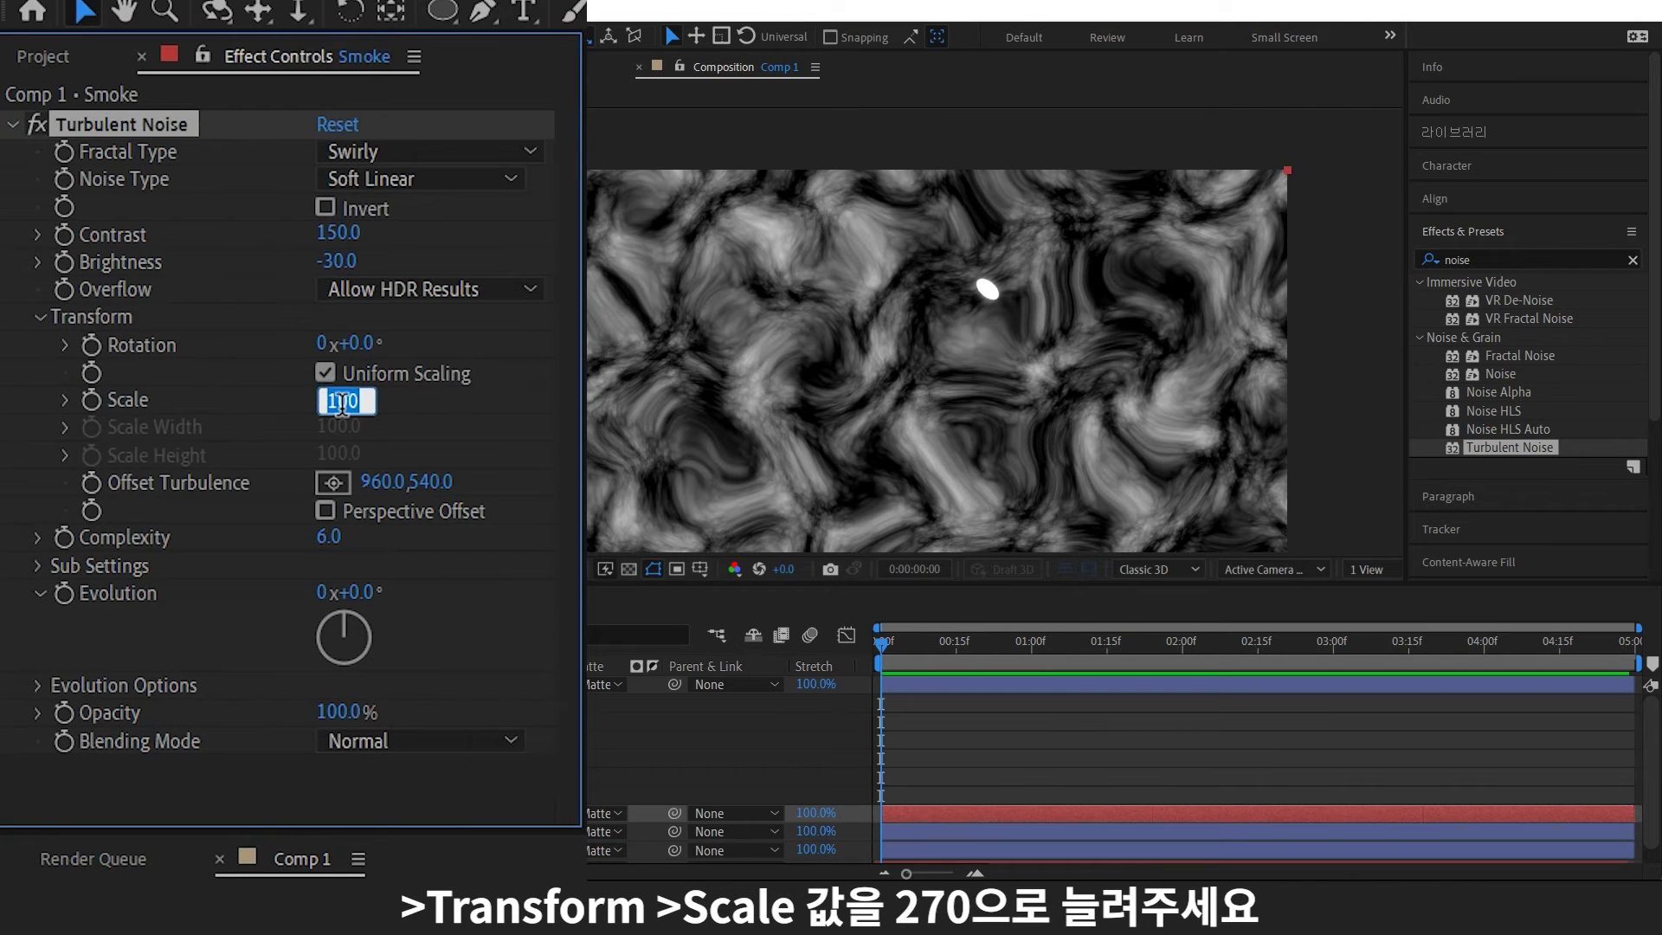
type("270")
left_click(387, 403)
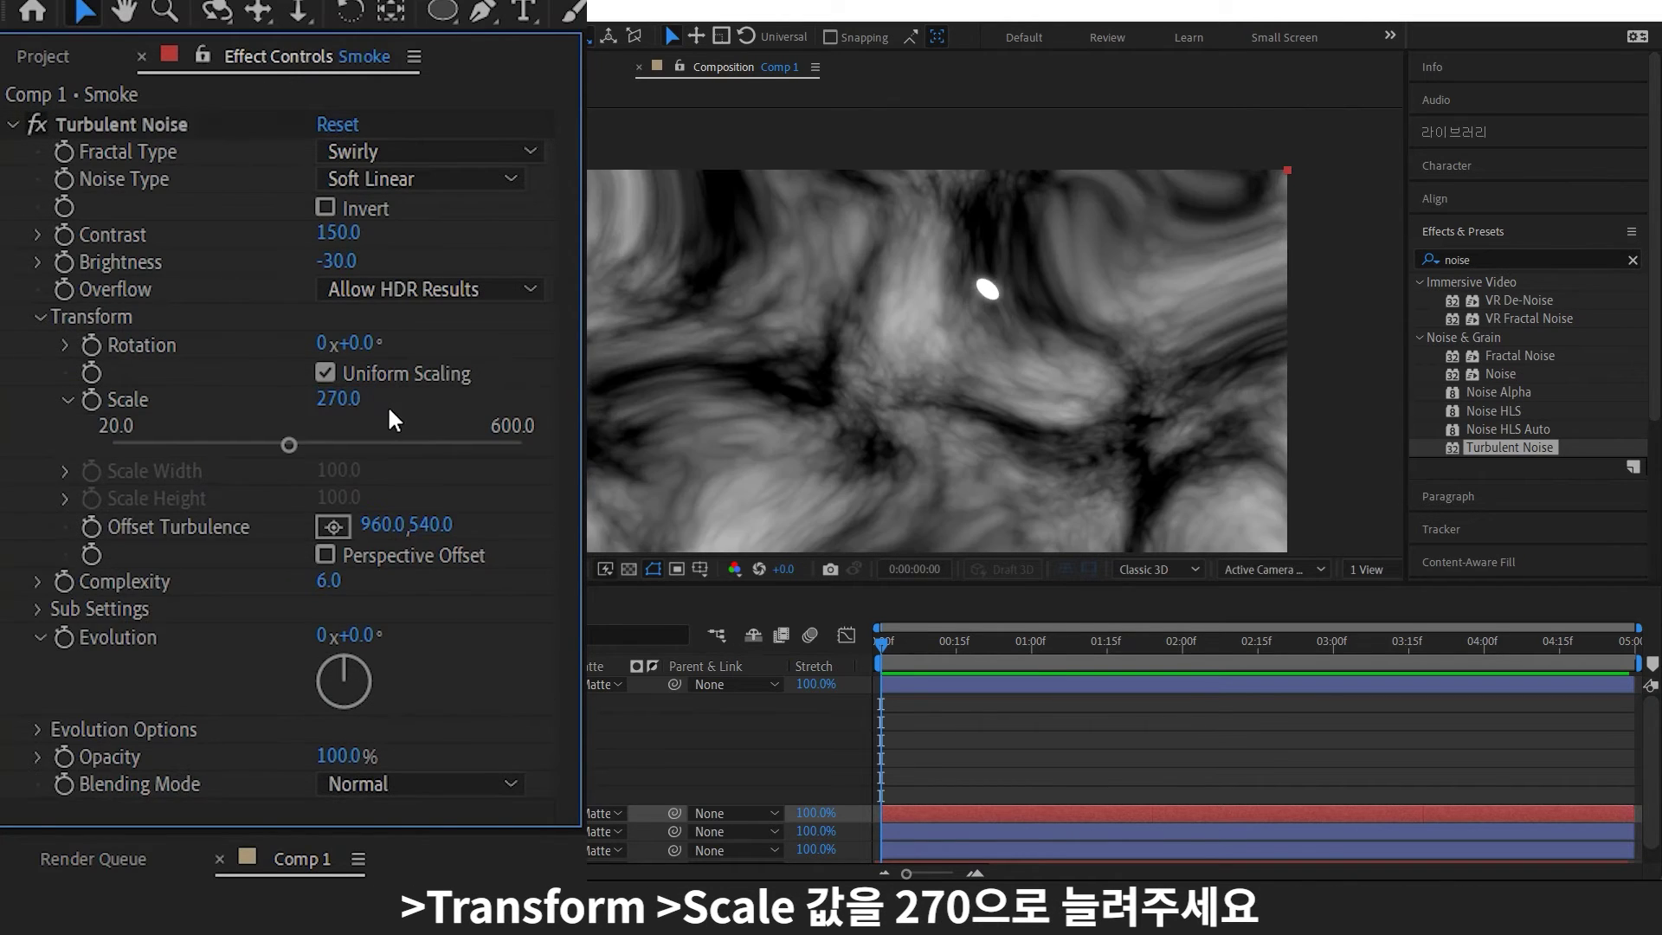
- Start keyframing Offset Turbulence and Evolution at the first frame, and set Offset Turbulence to 730, 680 at the composition's last frame
left_click(93, 528)
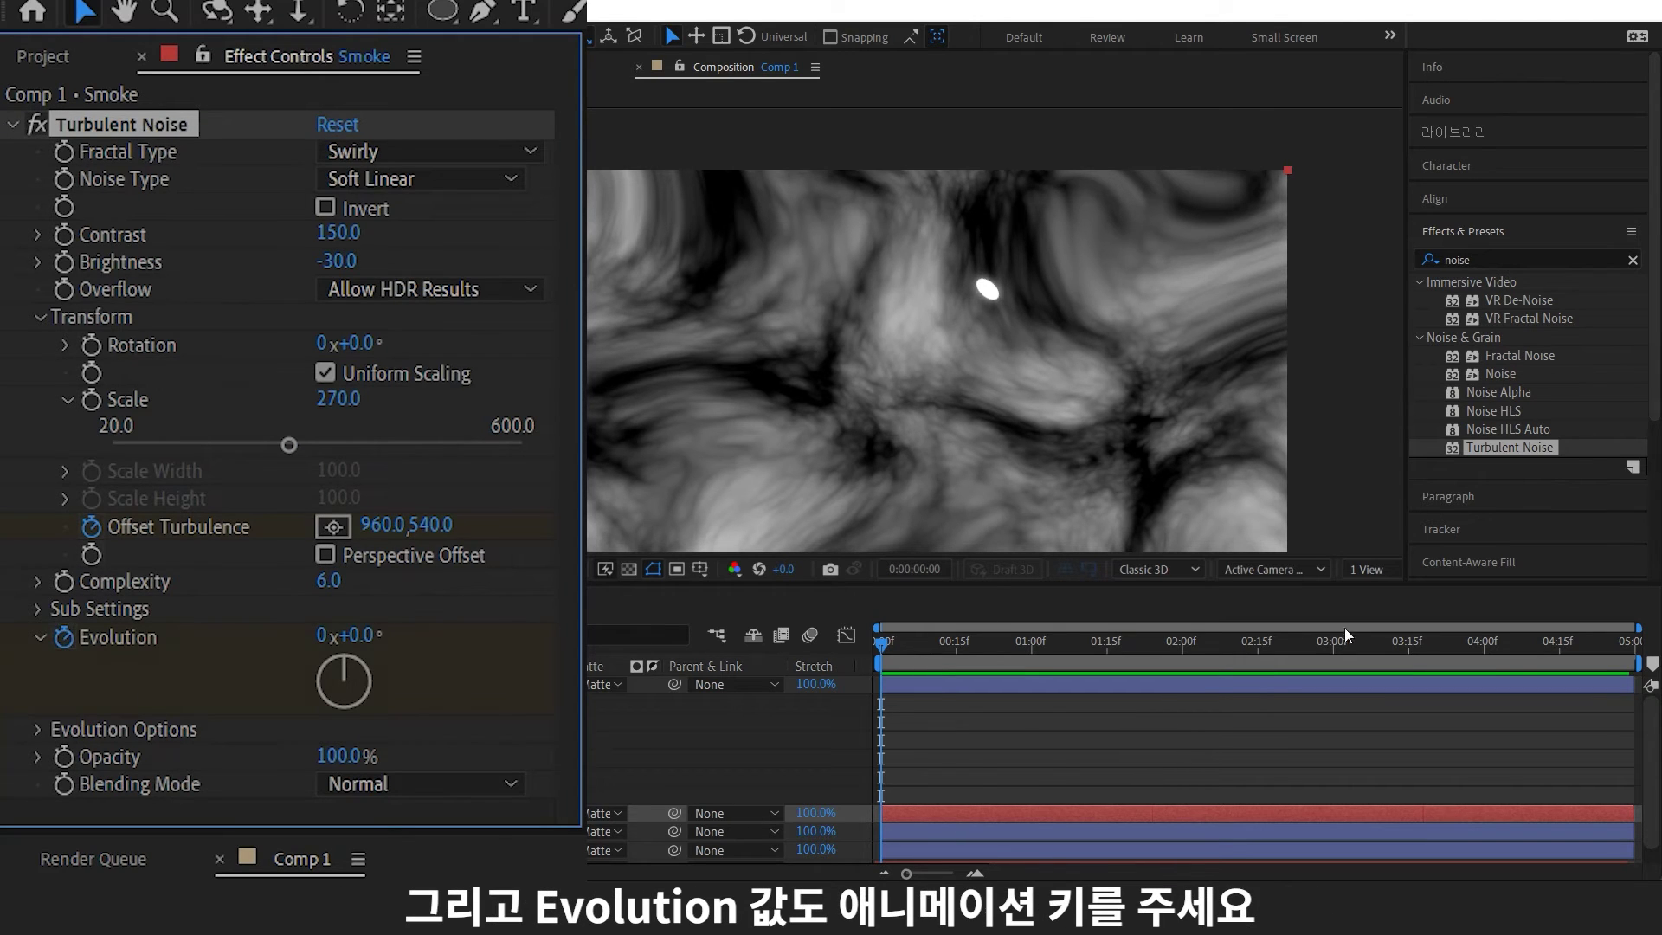
left_click(1285, 610)
key("End")
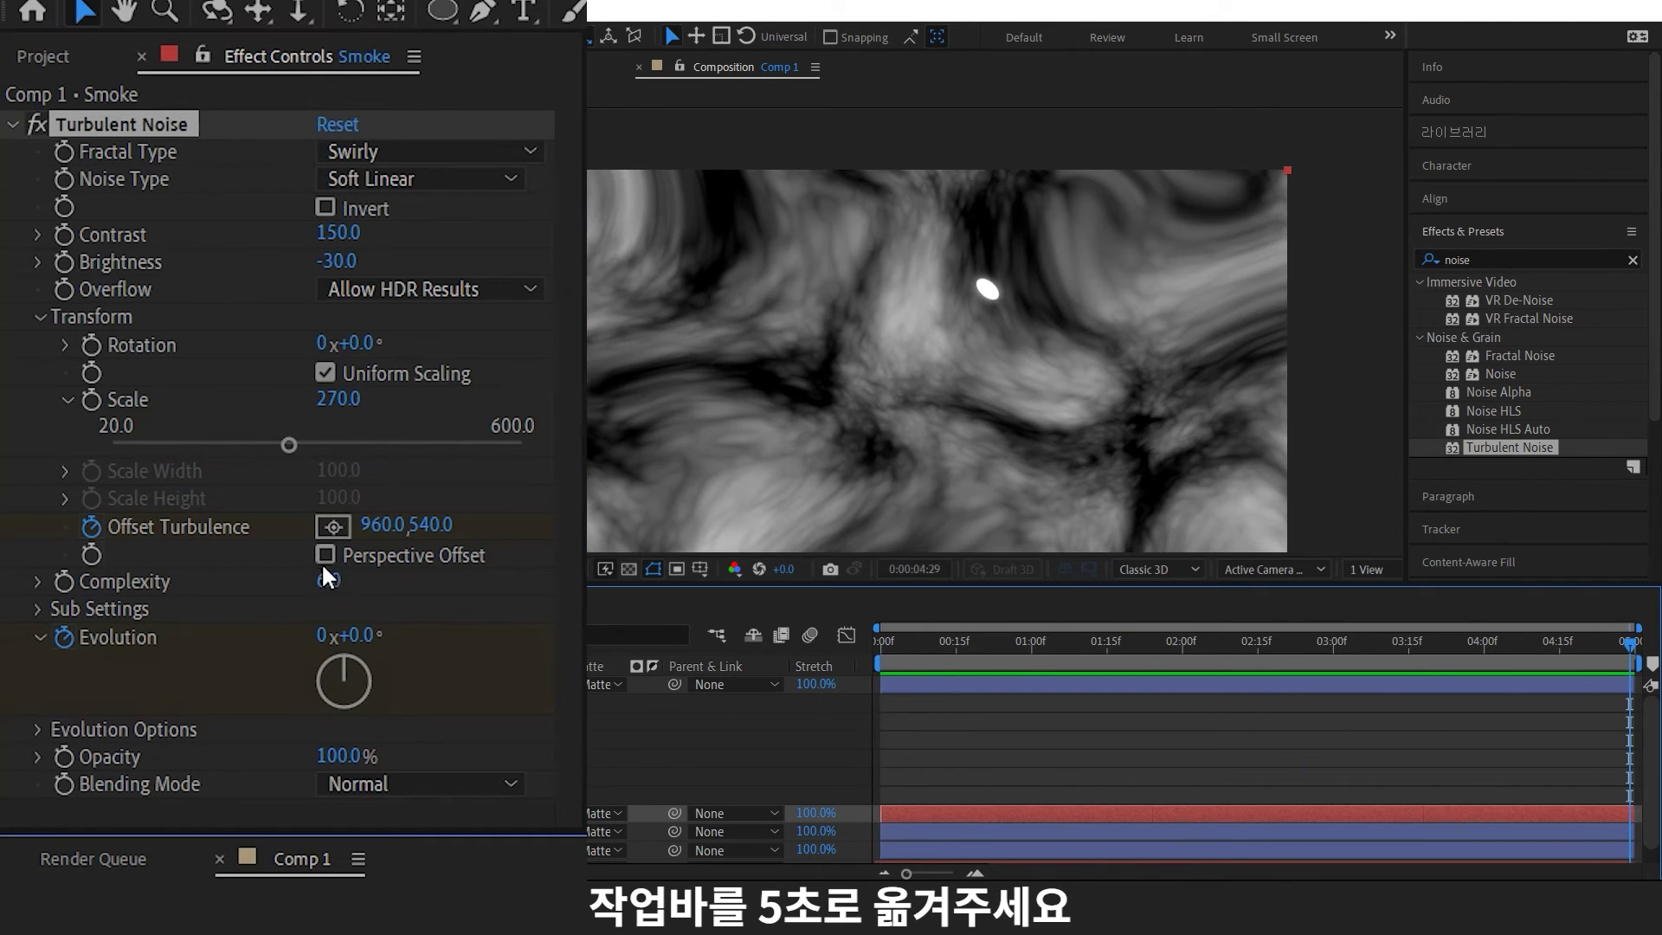
left_click(378, 535)
type("7")
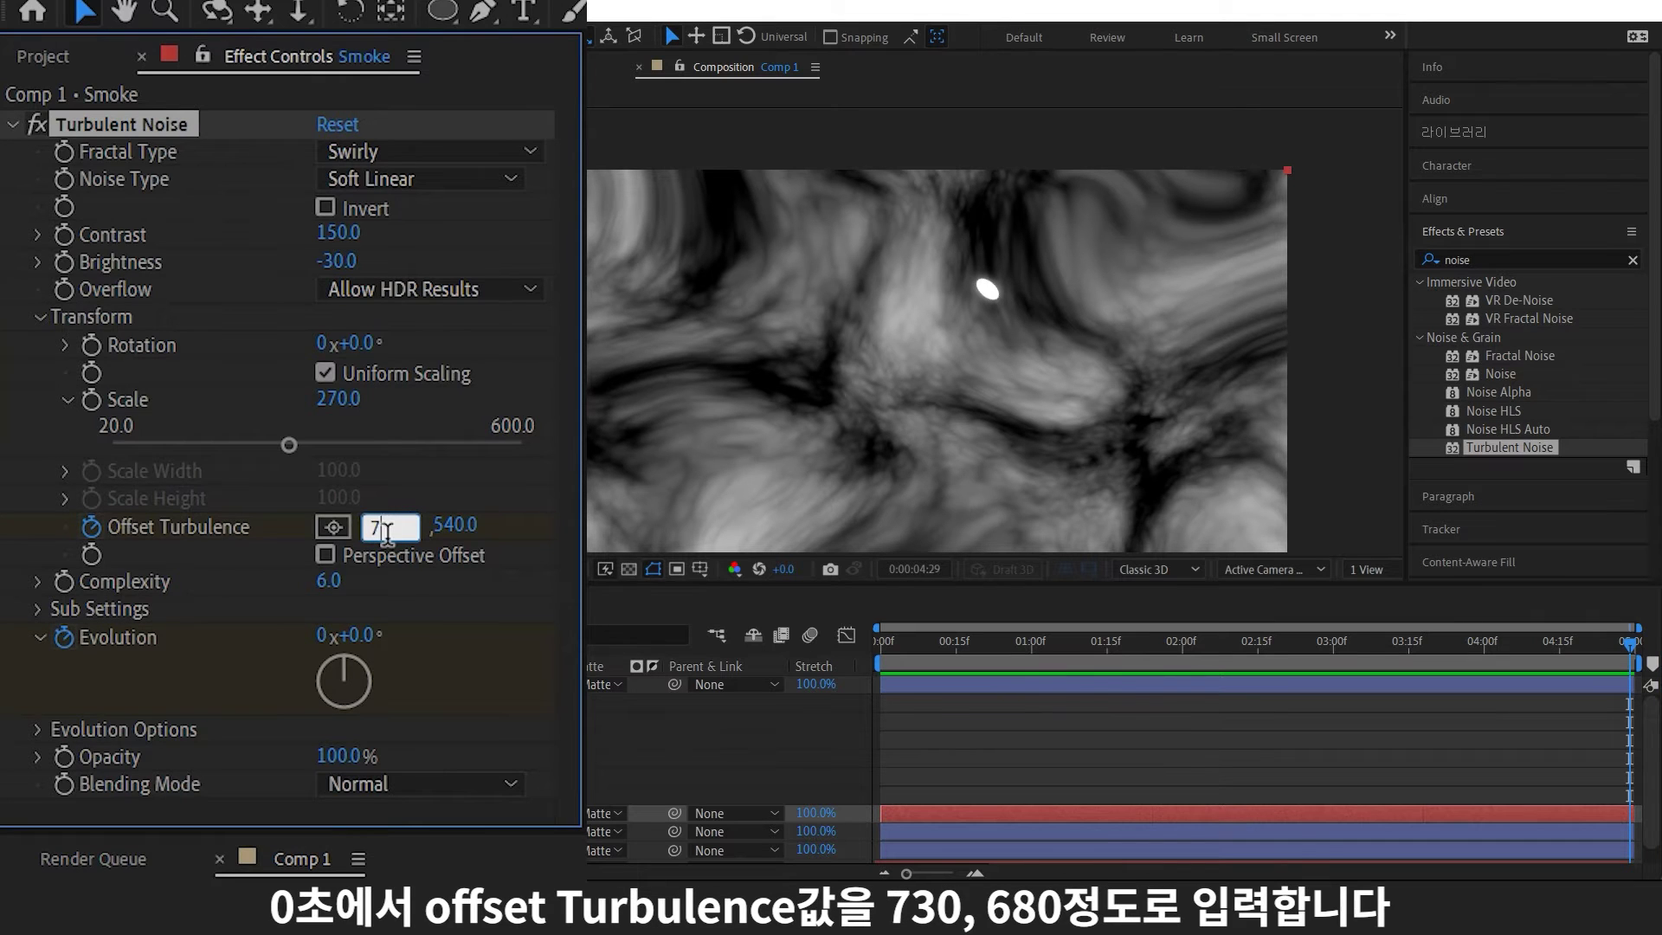
type("30")
key("Tab")
type("680")
key("Return")
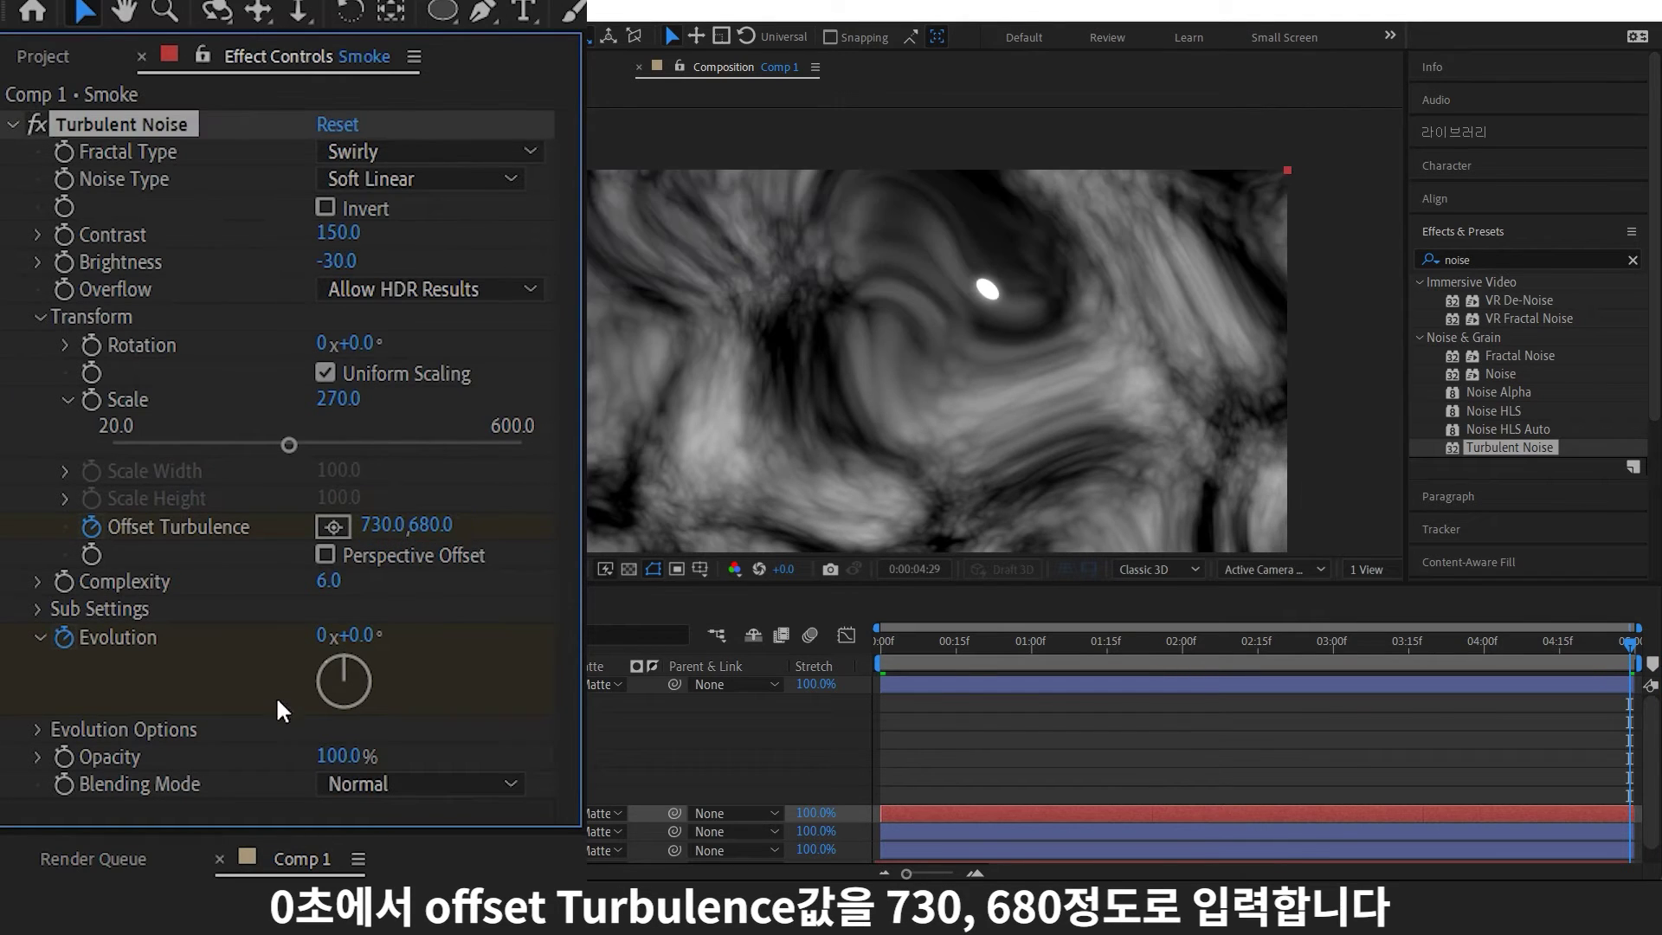
- Set the Turbulent Noise Evolution to one full revolution at the last frame, and return to the first frame
left_click(324, 636)
type("1")
key("Return")
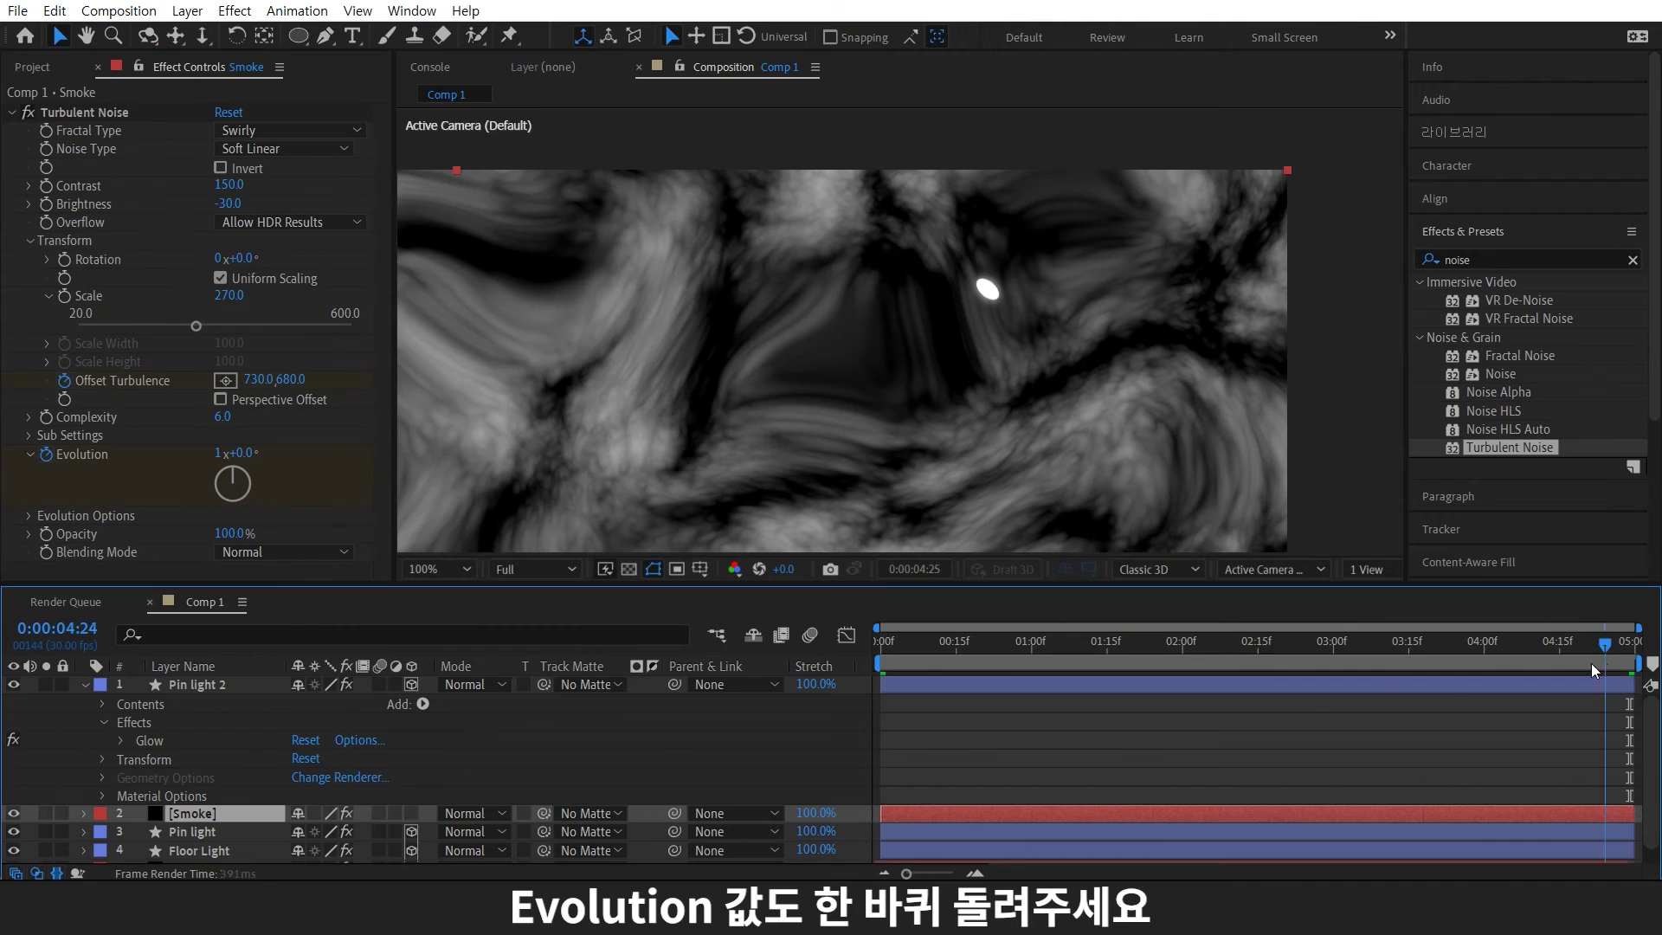
key("Home")
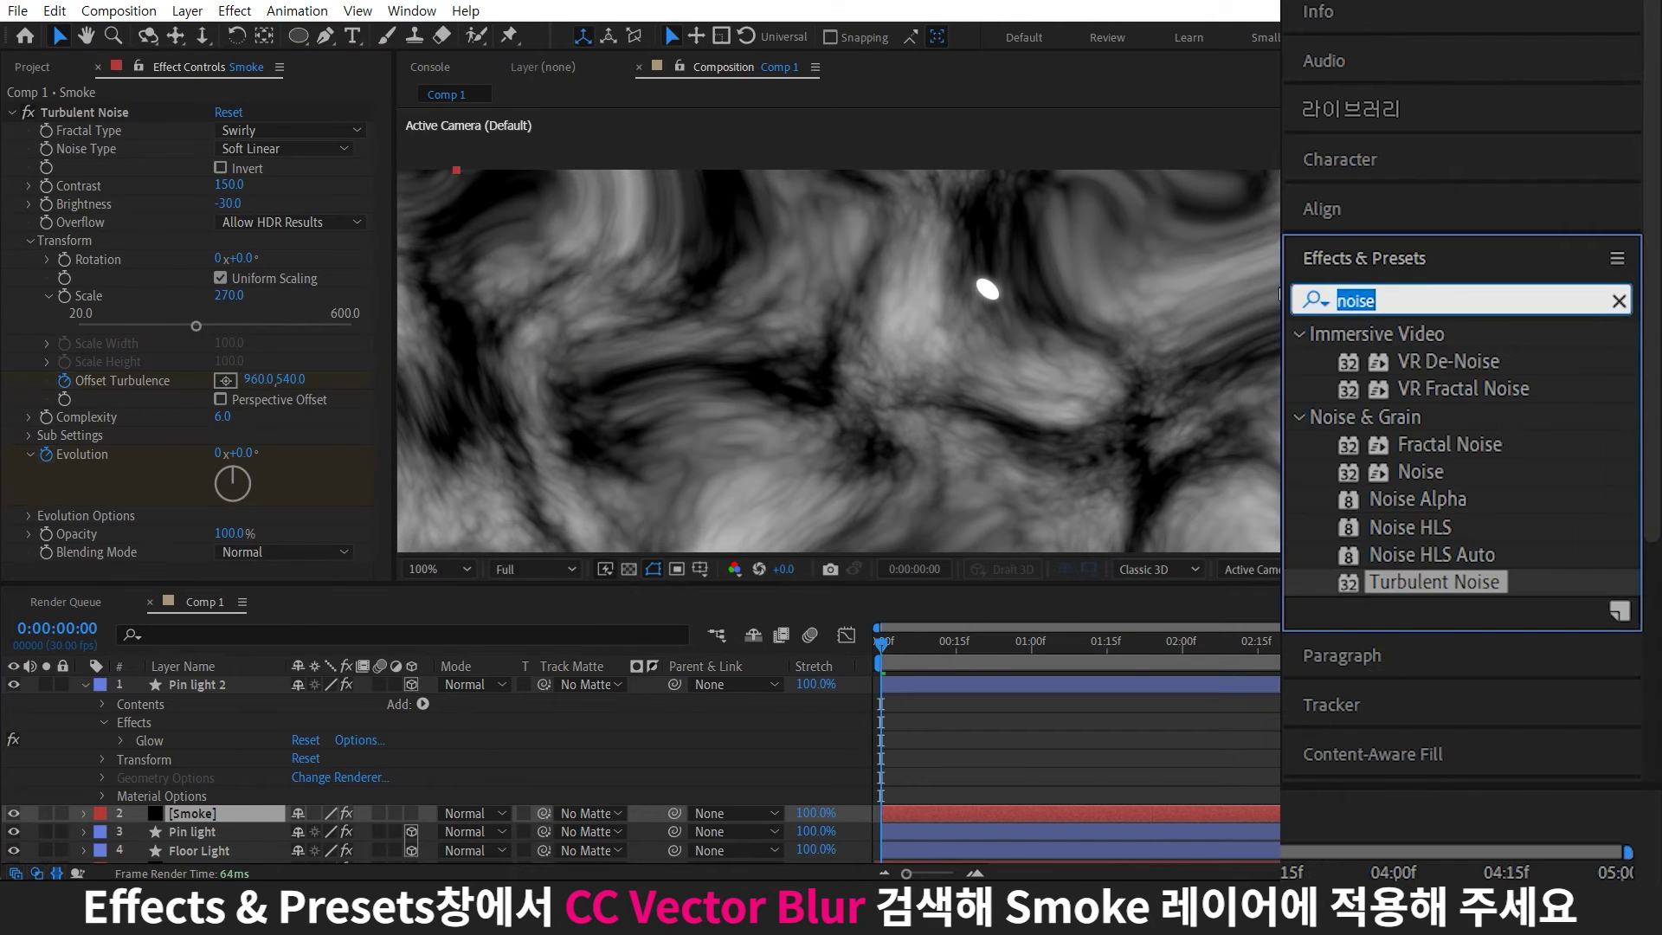
- Apply CC Vector Blur to the Smoke layer with Type Direction Center and Amount 80
type("vect")
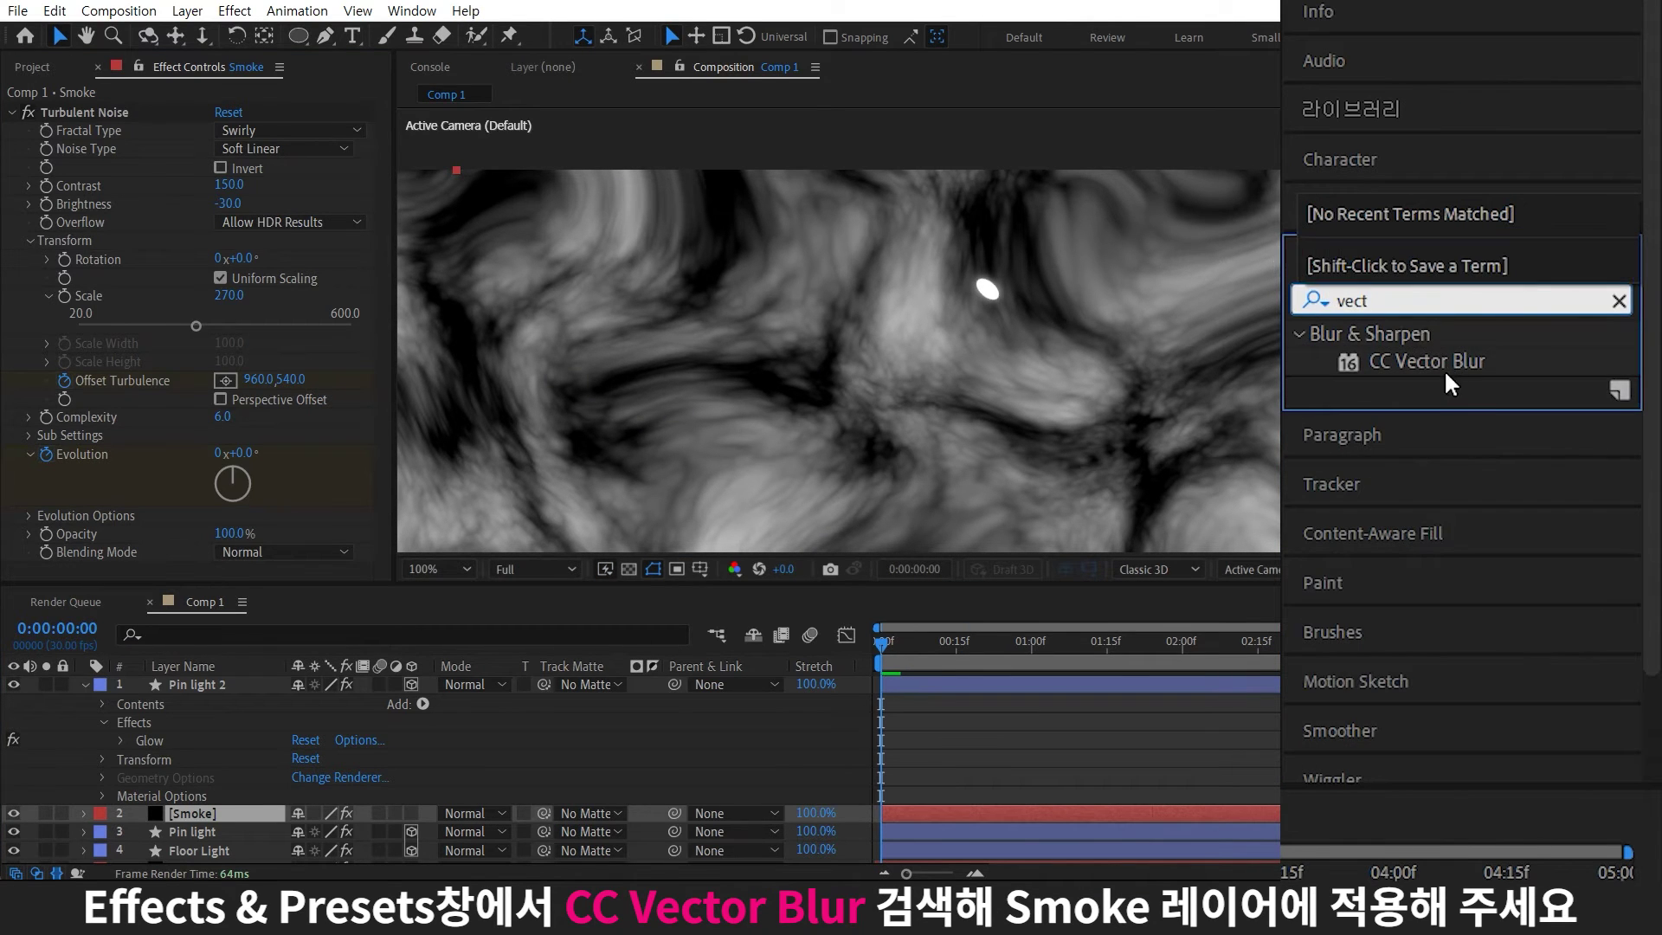
left_click_drag(1445, 372, 225, 817)
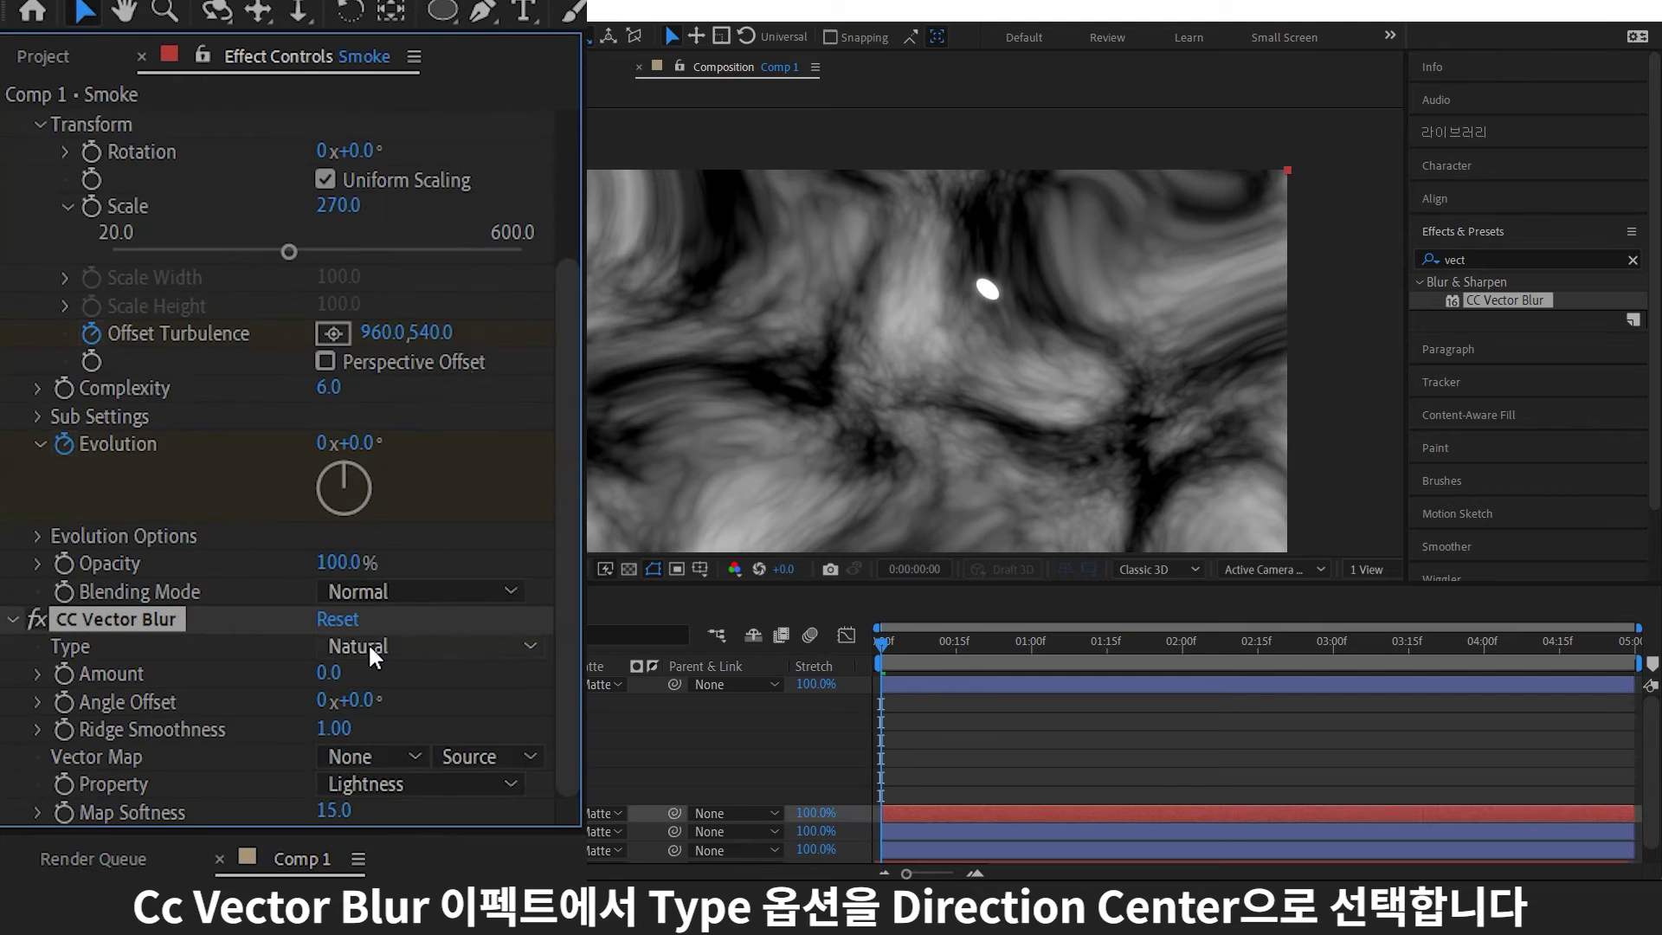
left_click(249, 457)
left_click(252, 549)
left_click(340, 674)
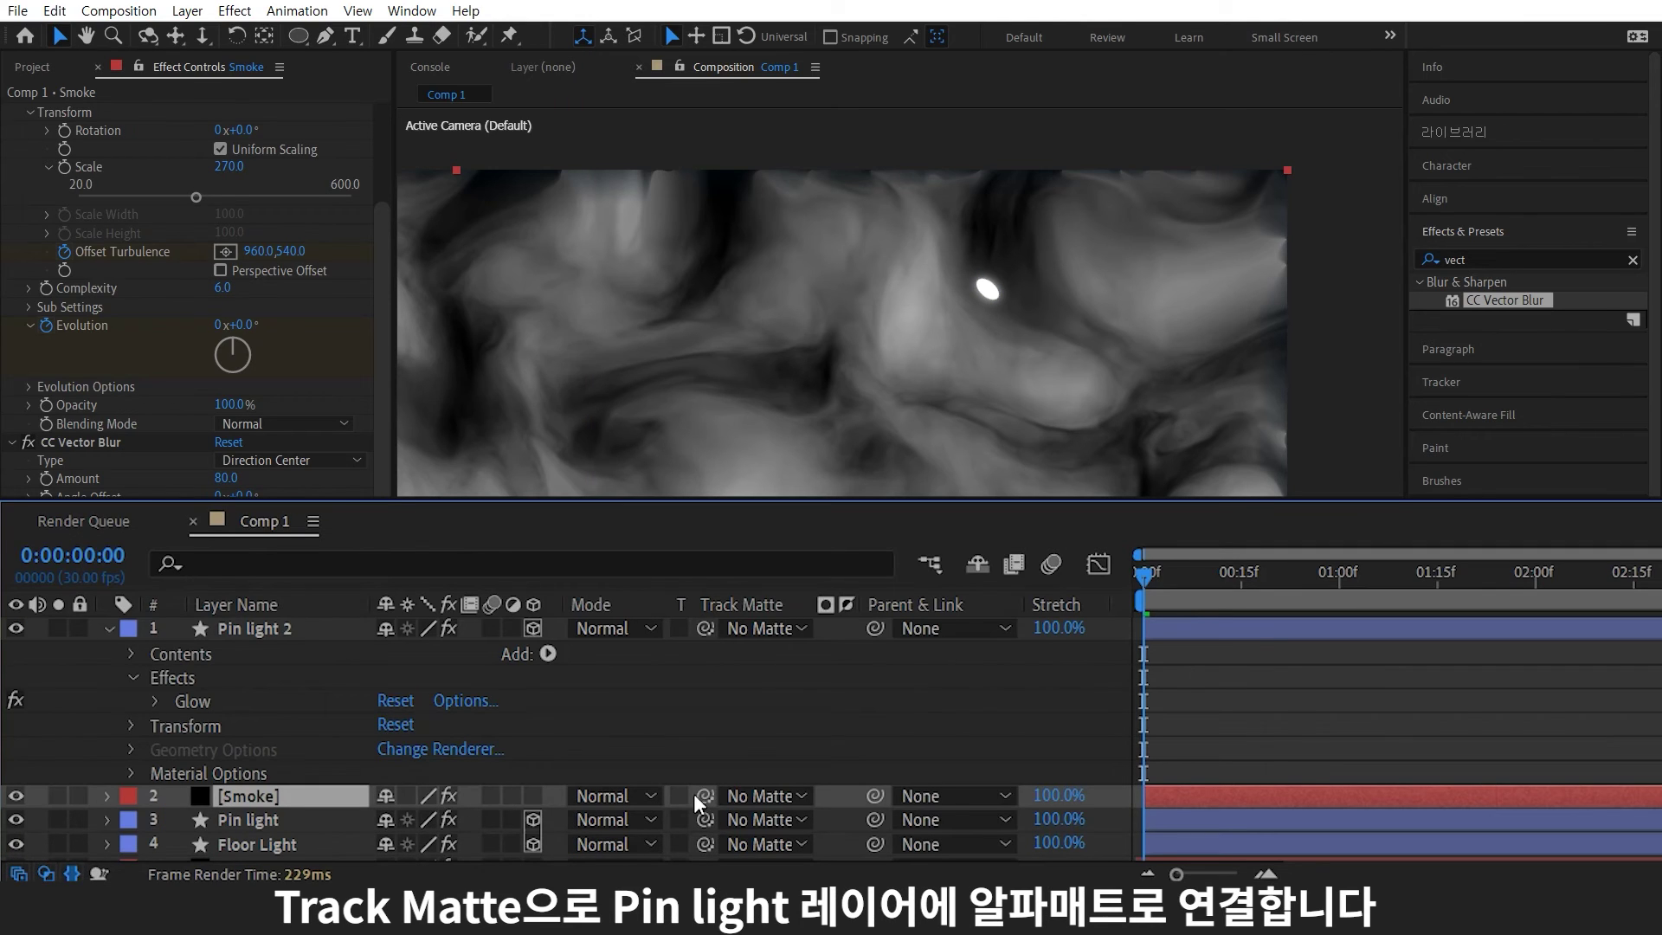
- Use the Pin light layer as the Smoke layer's track matte and switch it from alpha to luma matte
left_click_drag(703, 796, 705, 822)
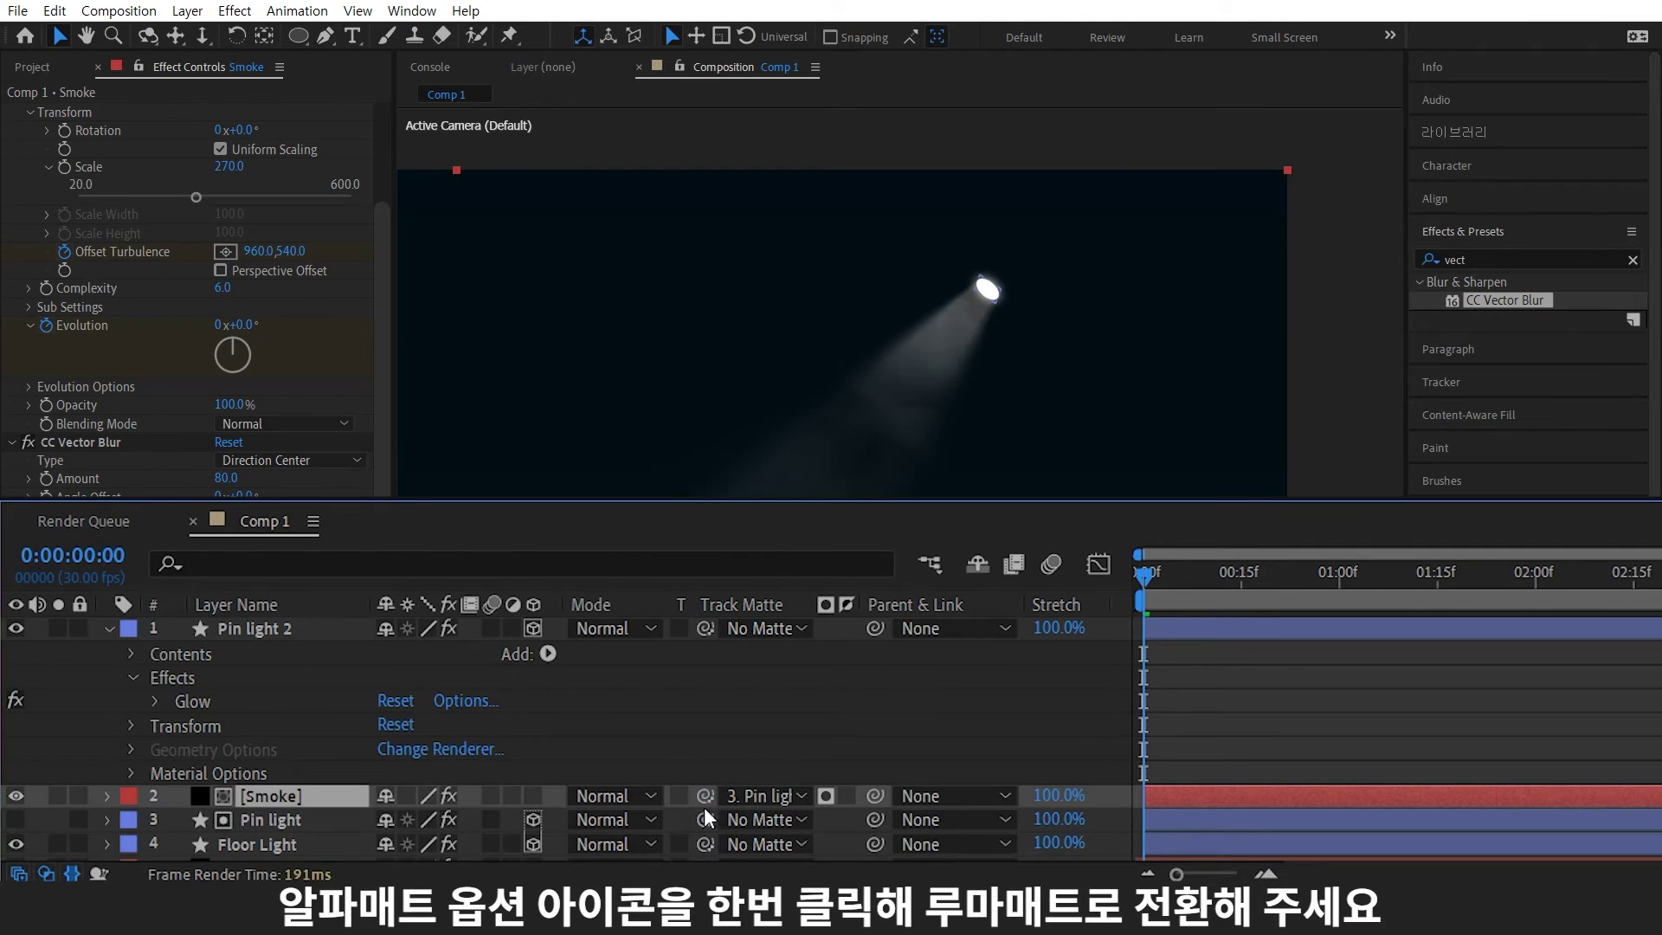
scroll(1113, 361, "up", 1)
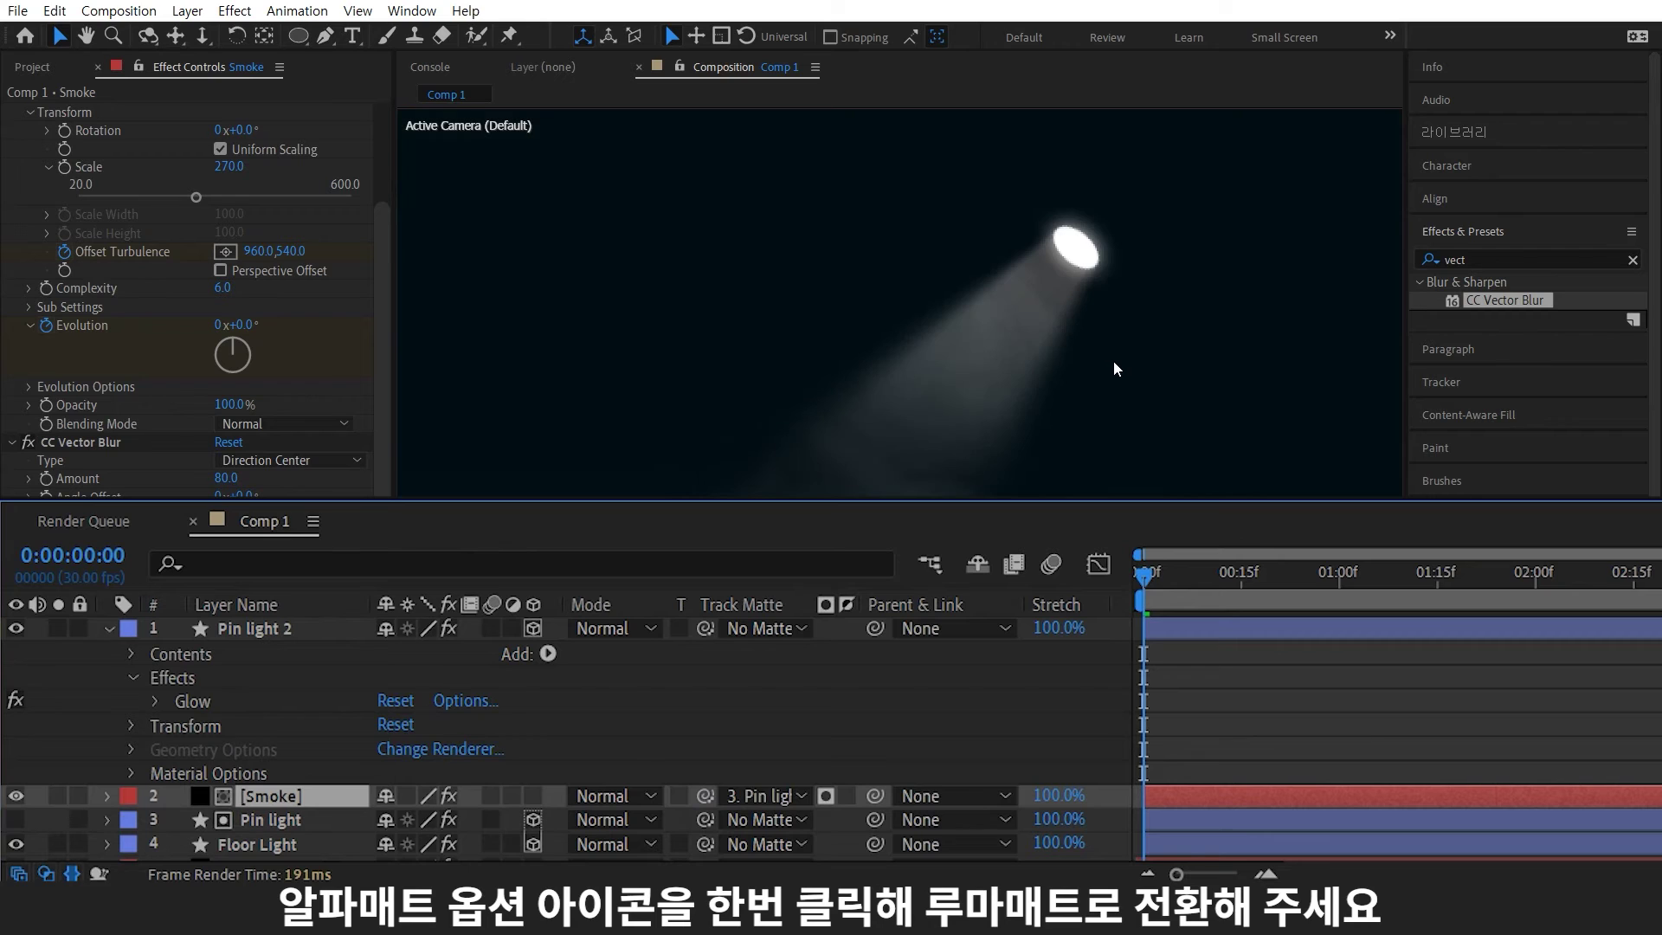
left_click(828, 801)
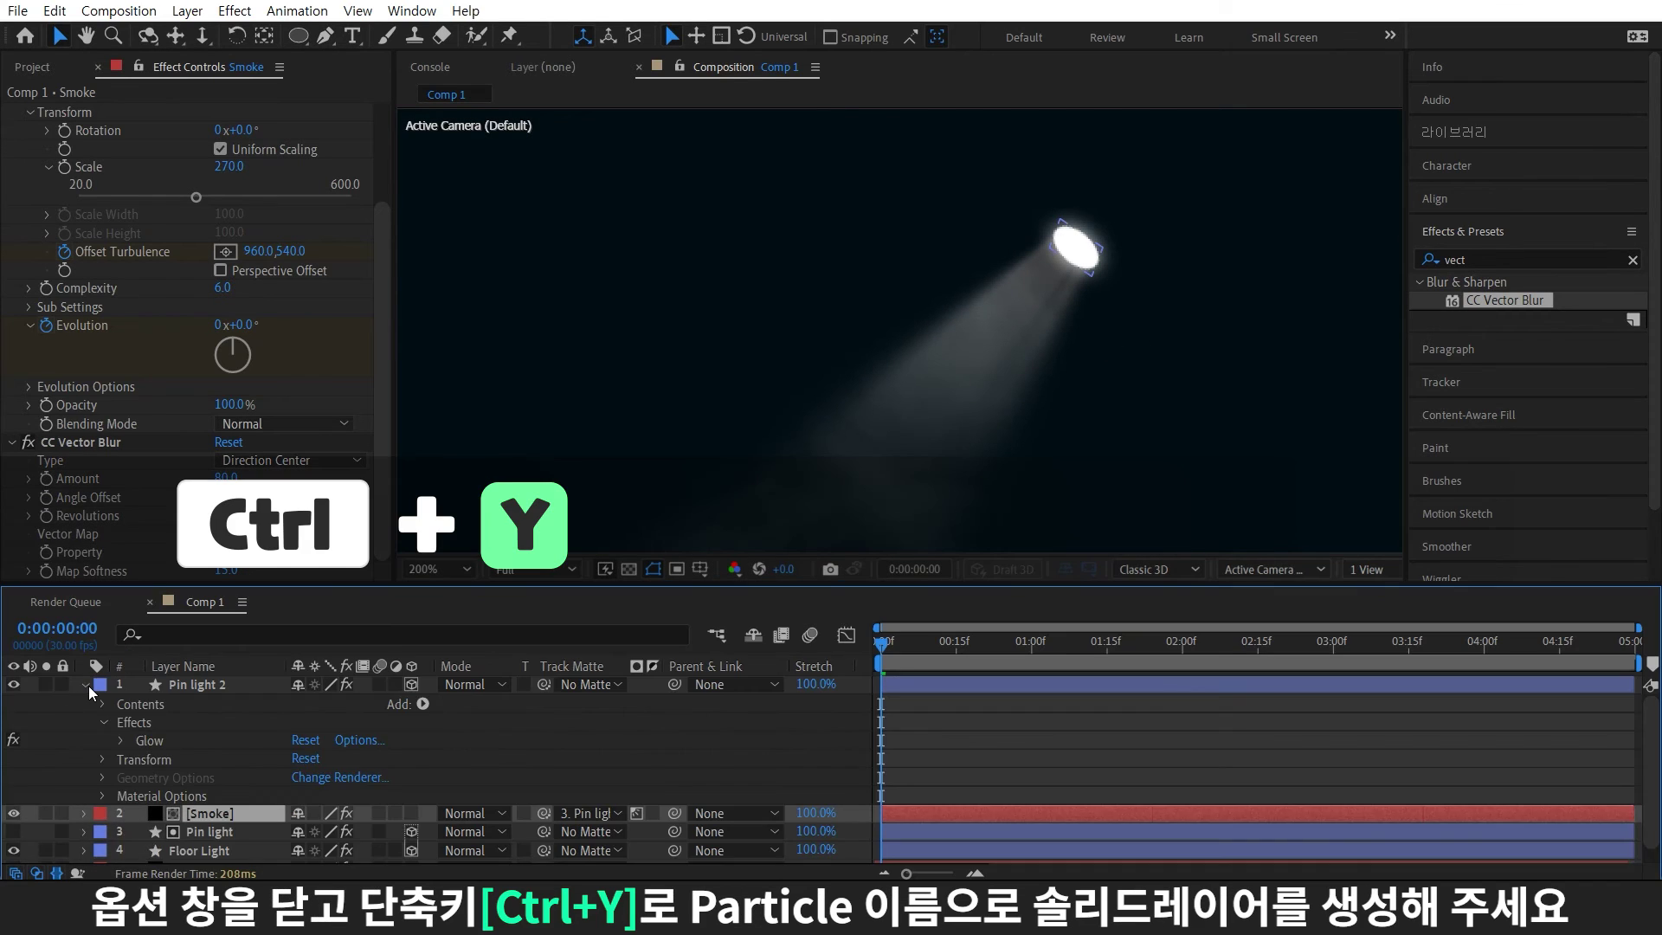
- Collapse the Pin light 2 properties and create a black 1920 x 1080 px solid layer named particle
left_click(88, 685)
key("ctrl+y")
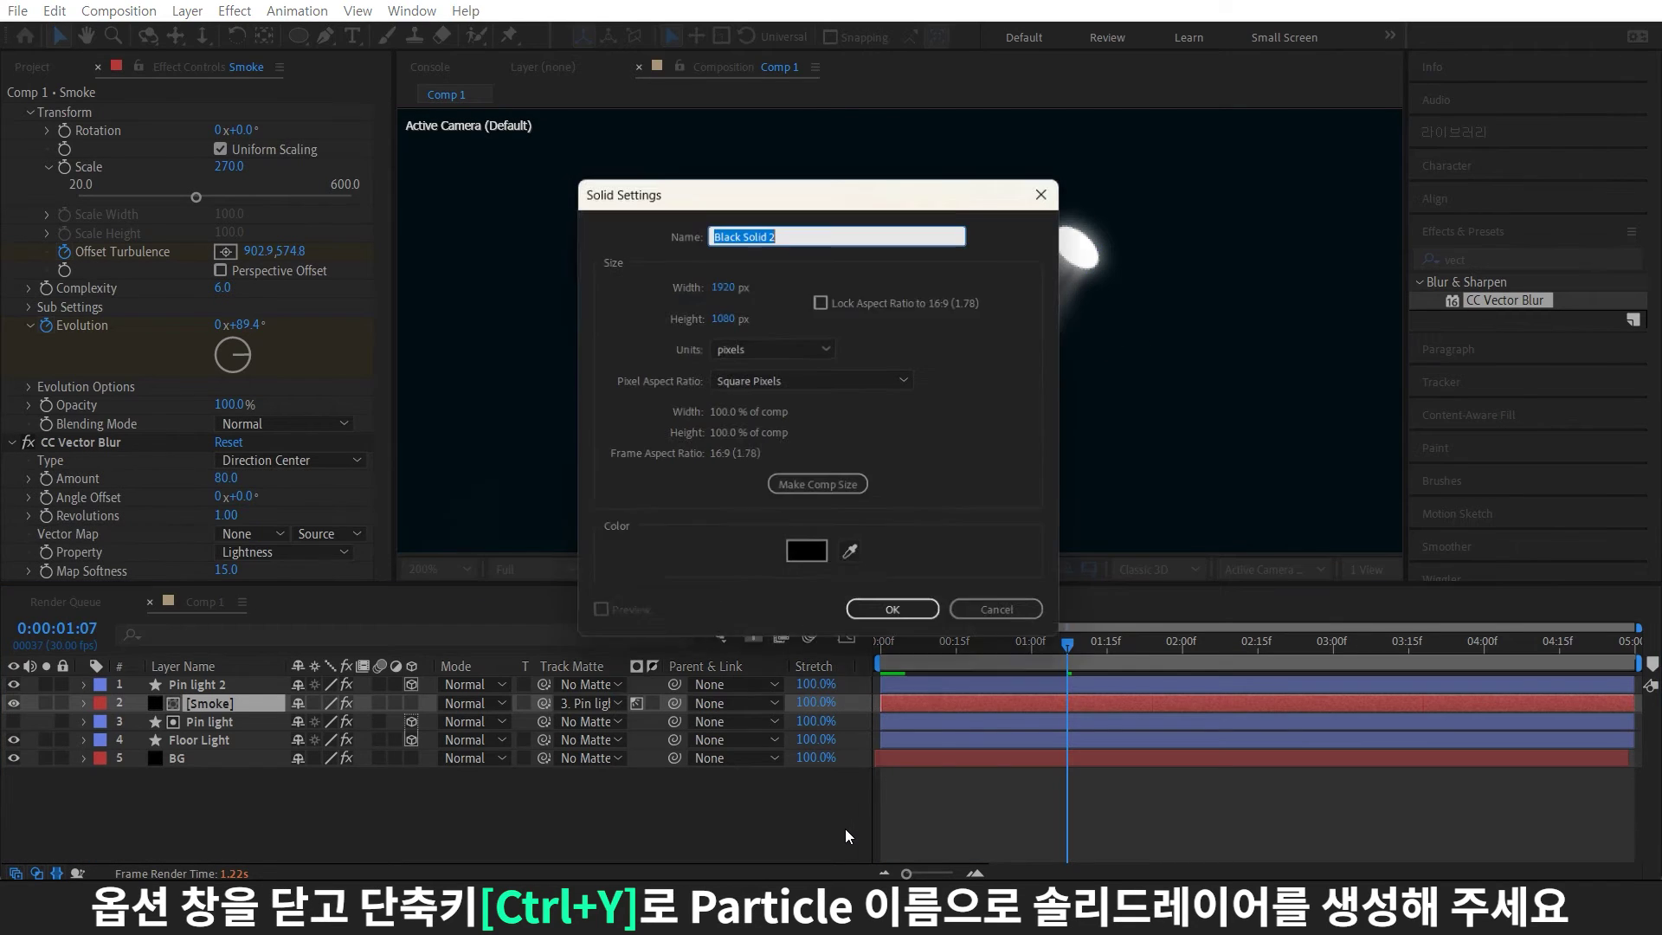
type("p")
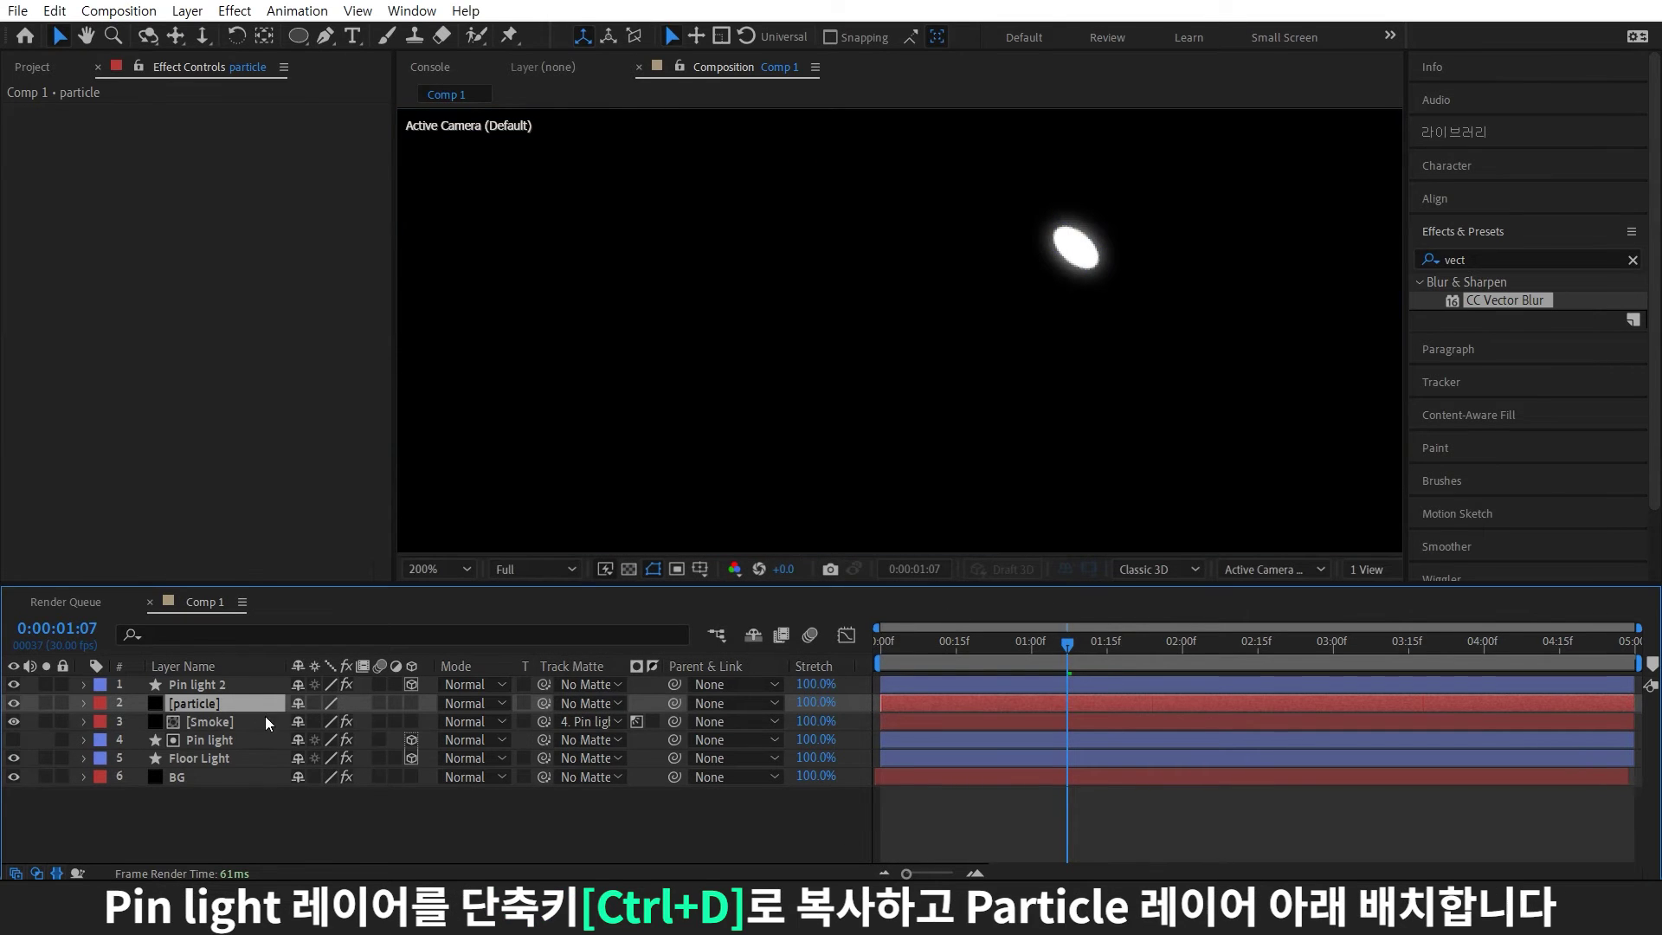
- Duplicate the Pin light layer and place the copy directly below the particle layer
left_click(252, 741)
key("ctrl+d")
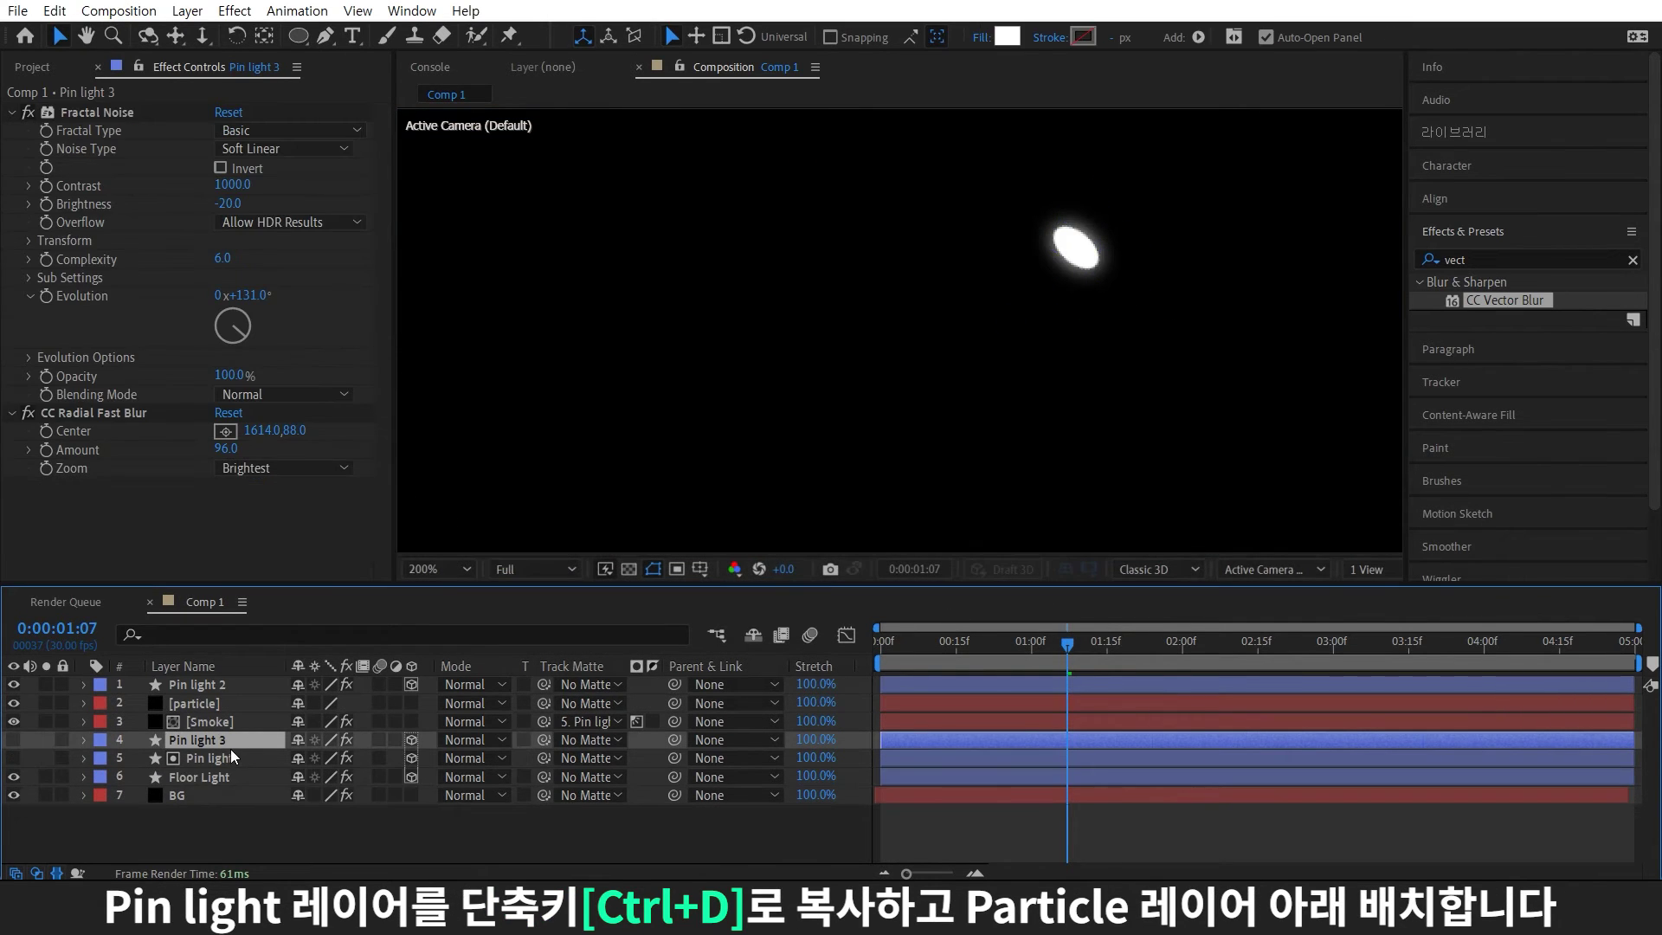
left_click_drag(229, 745, 317, 708)
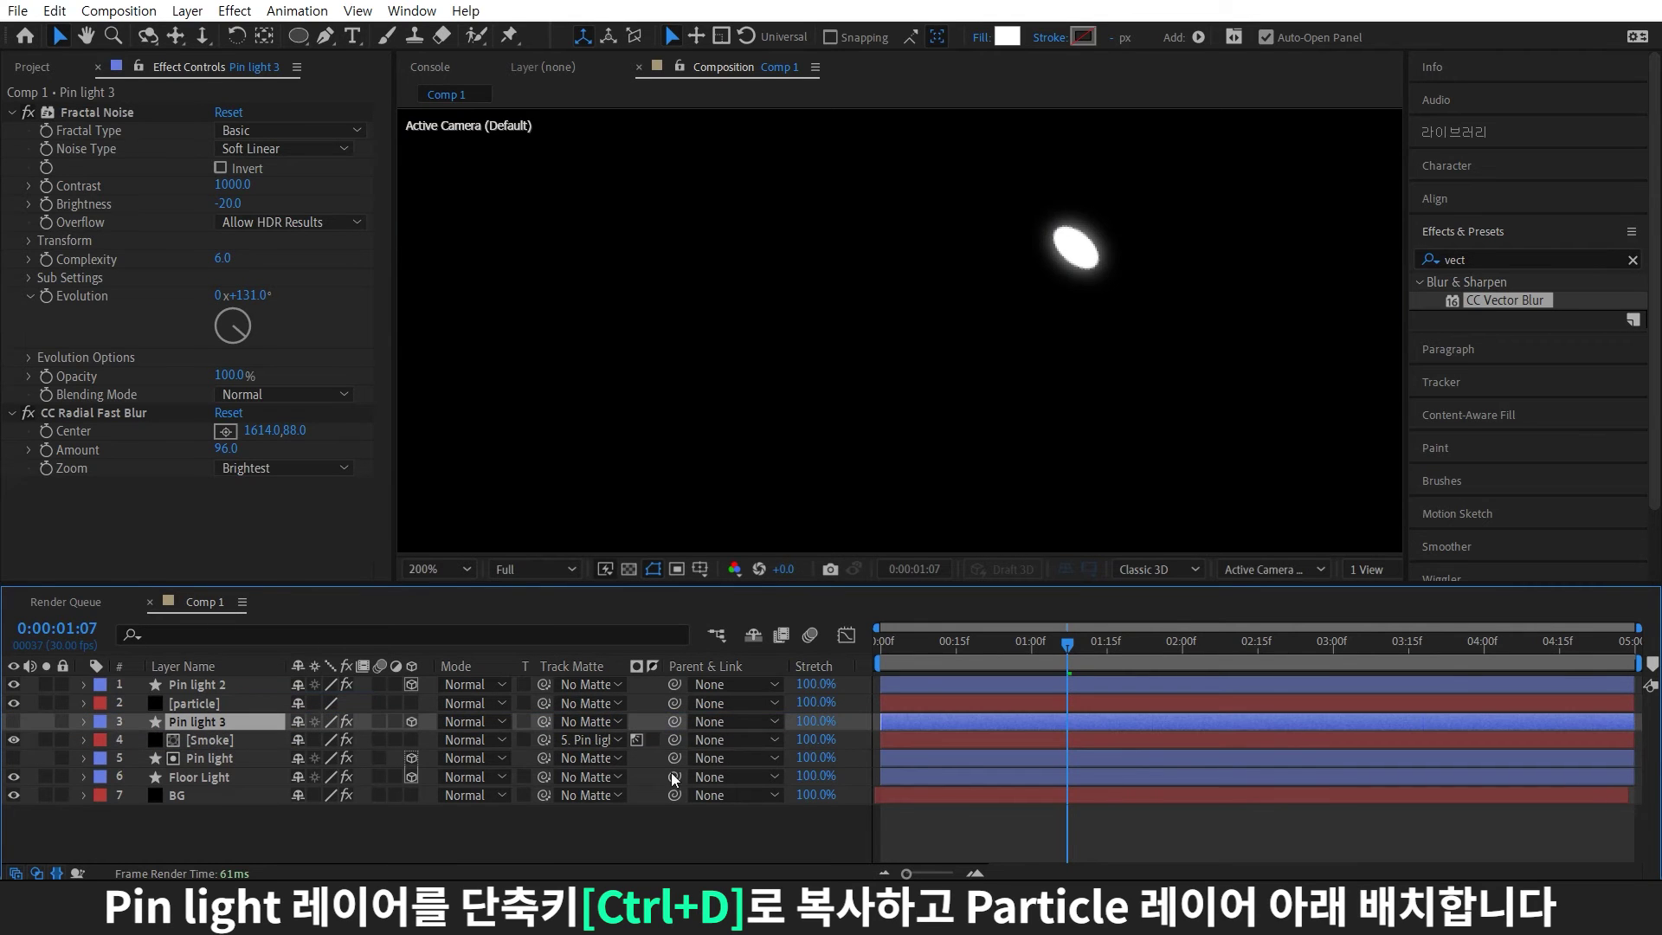
- Apply the CC Particle World effect to the particle layer and set its Birth Rate to 100
left_click(1524, 260)
type("pa")
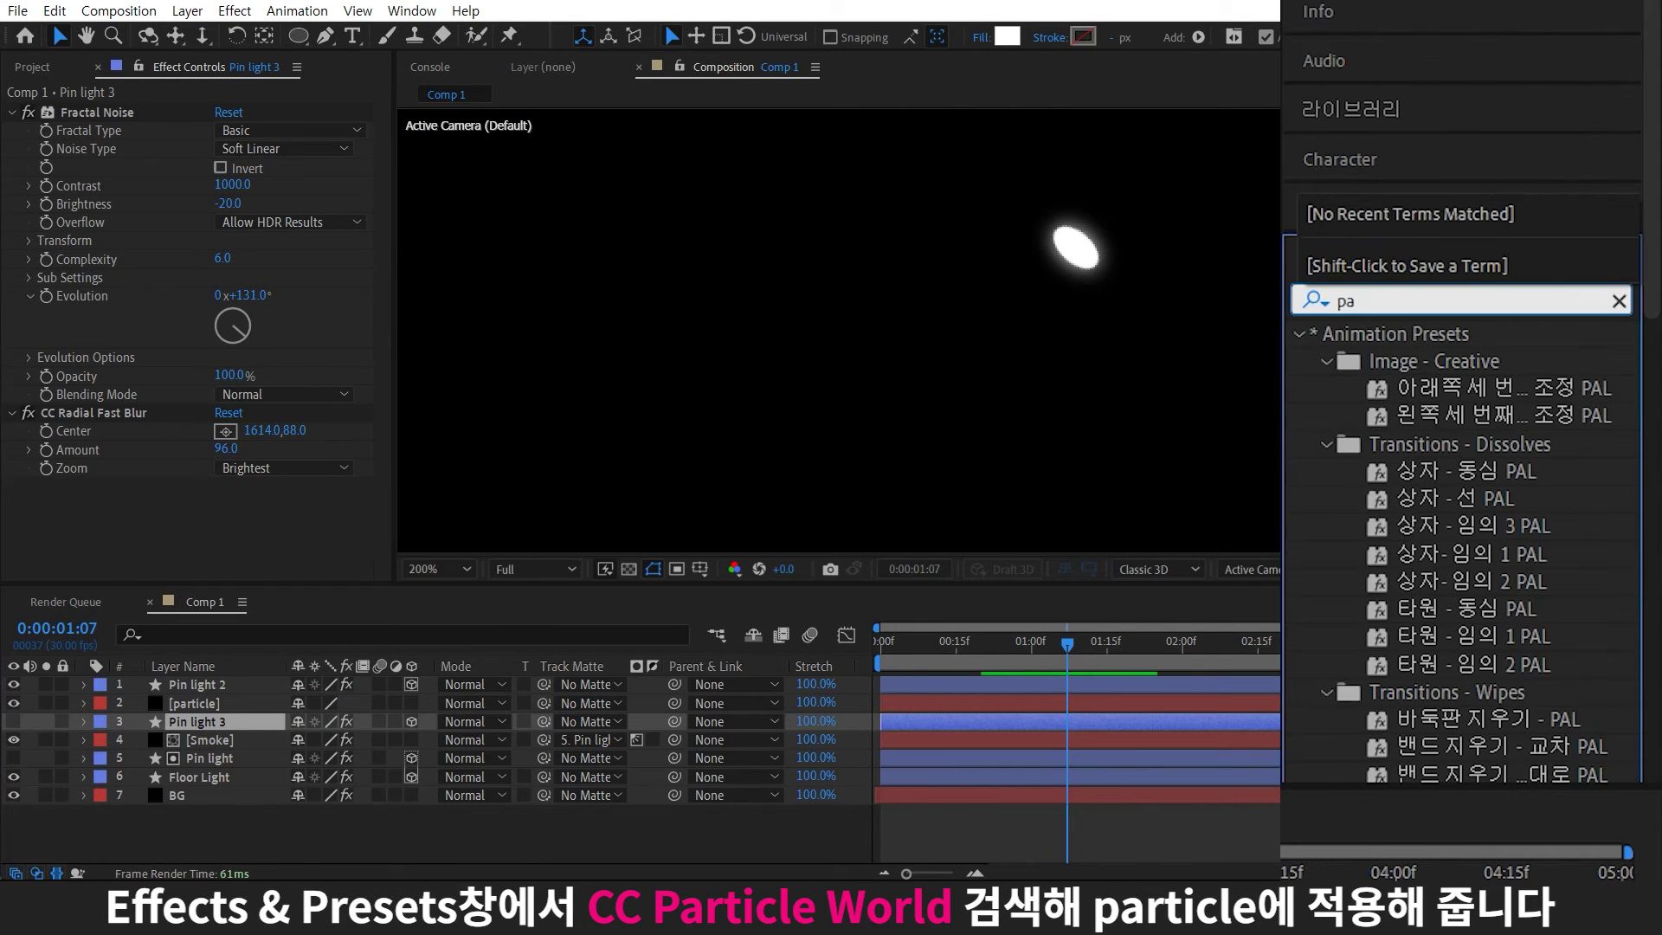
type("rt")
left_click_drag(1496, 319, 242, 704)
left_click(222, 148)
type("100")
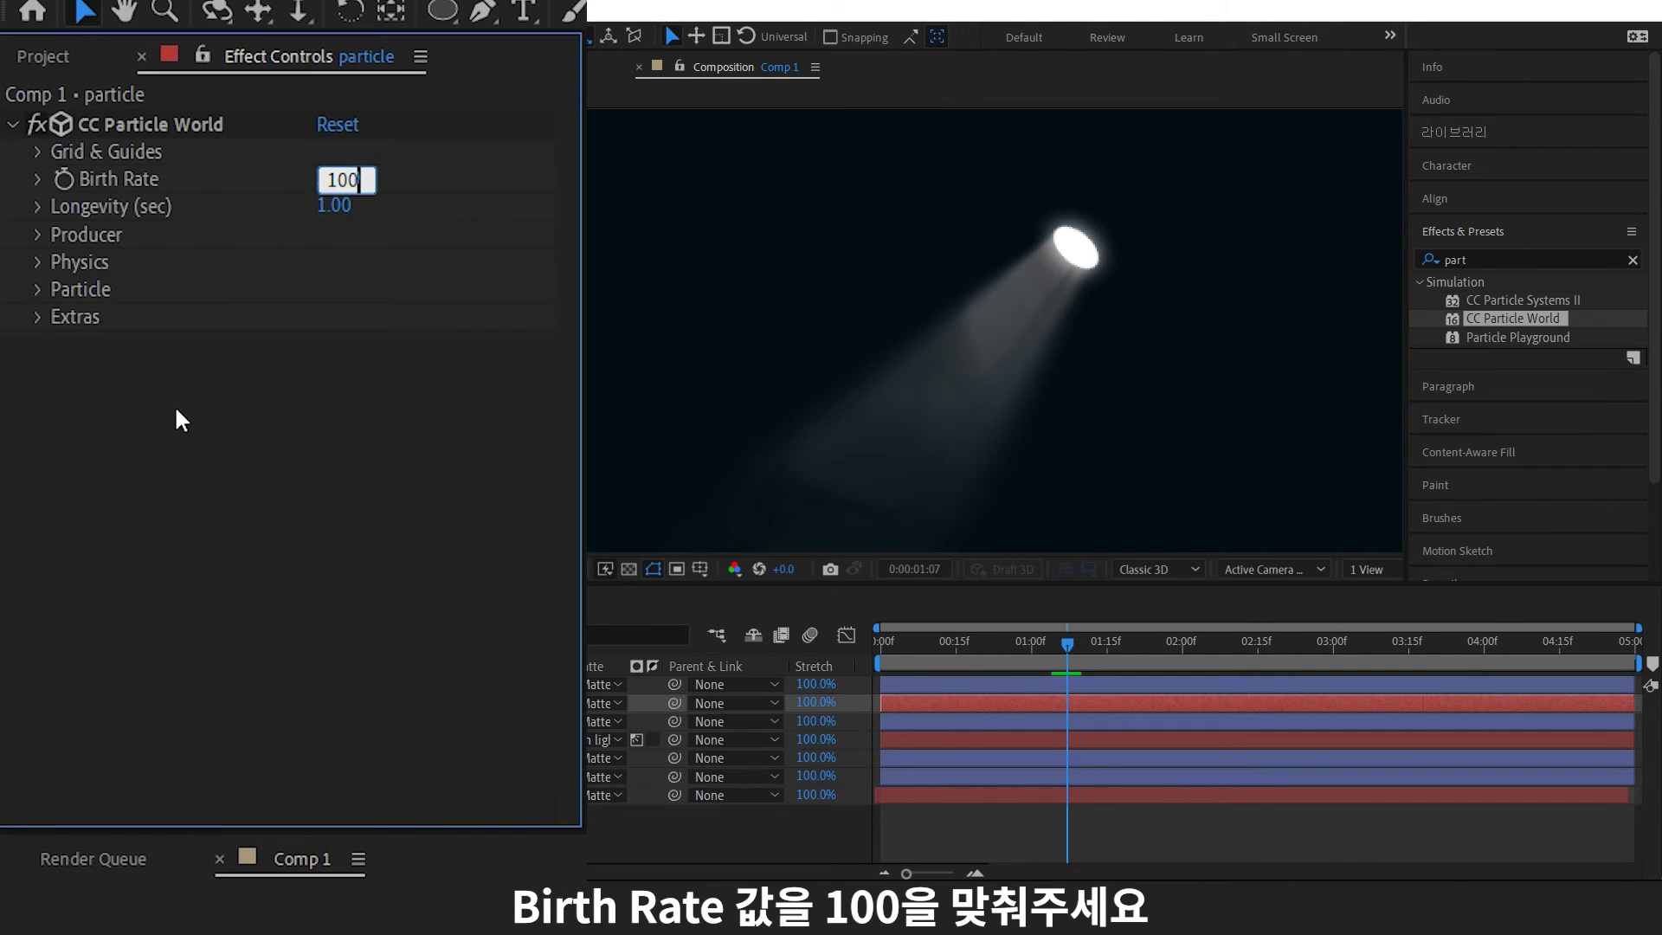
left_click(178, 413)
- Set the CC Particle World Producer radii to 1 in X, 1 in Y and 0.1 in Z
left_click(39, 235)
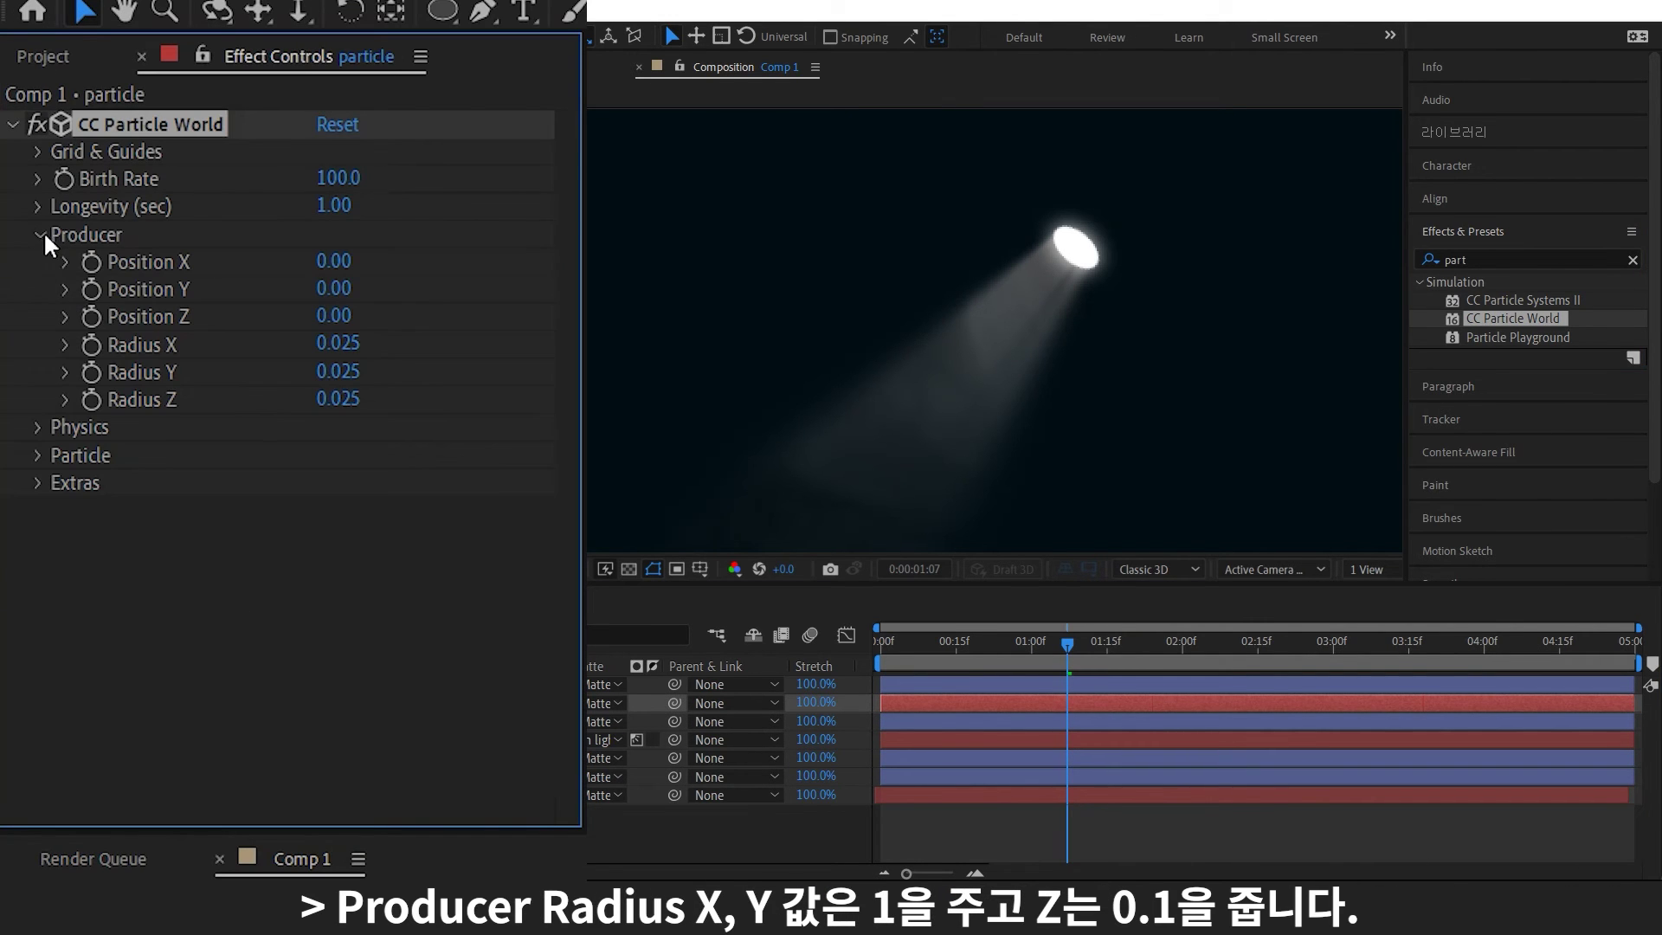
left_click(350, 346)
type("1")
key("Tab")
type("1")
key("Tab")
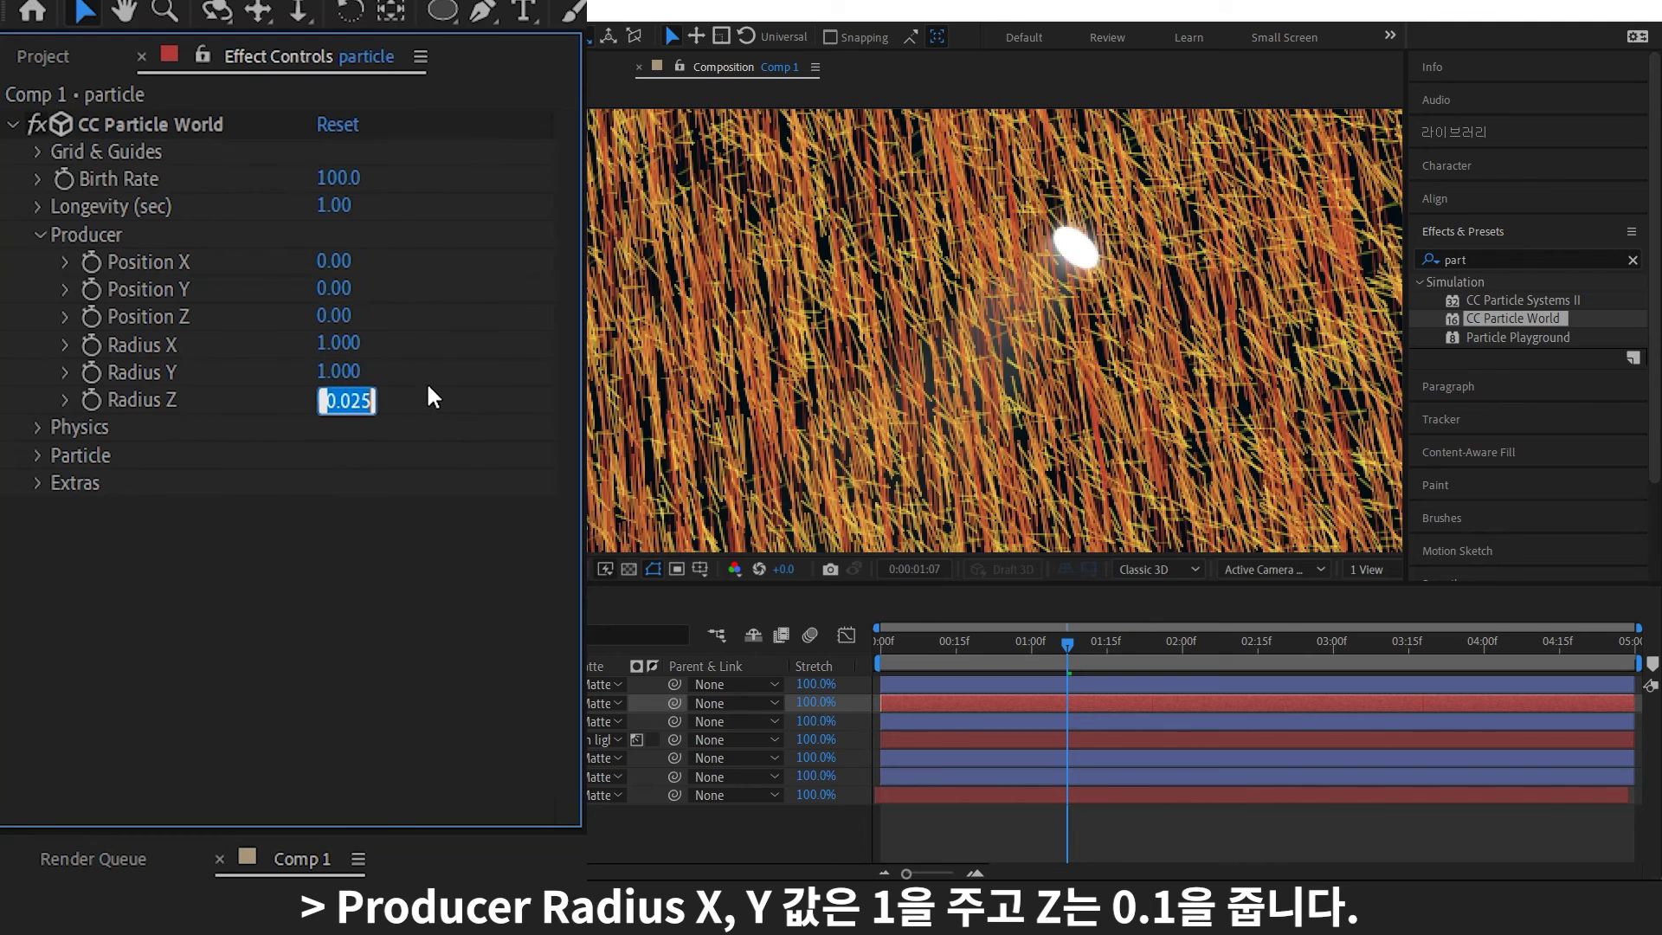
type("0.1")
key("Return")
- Change the CC Particle World Particle Type to Faded Sphere
left_click(37, 455)
scroll(35, 471, "down", 2)
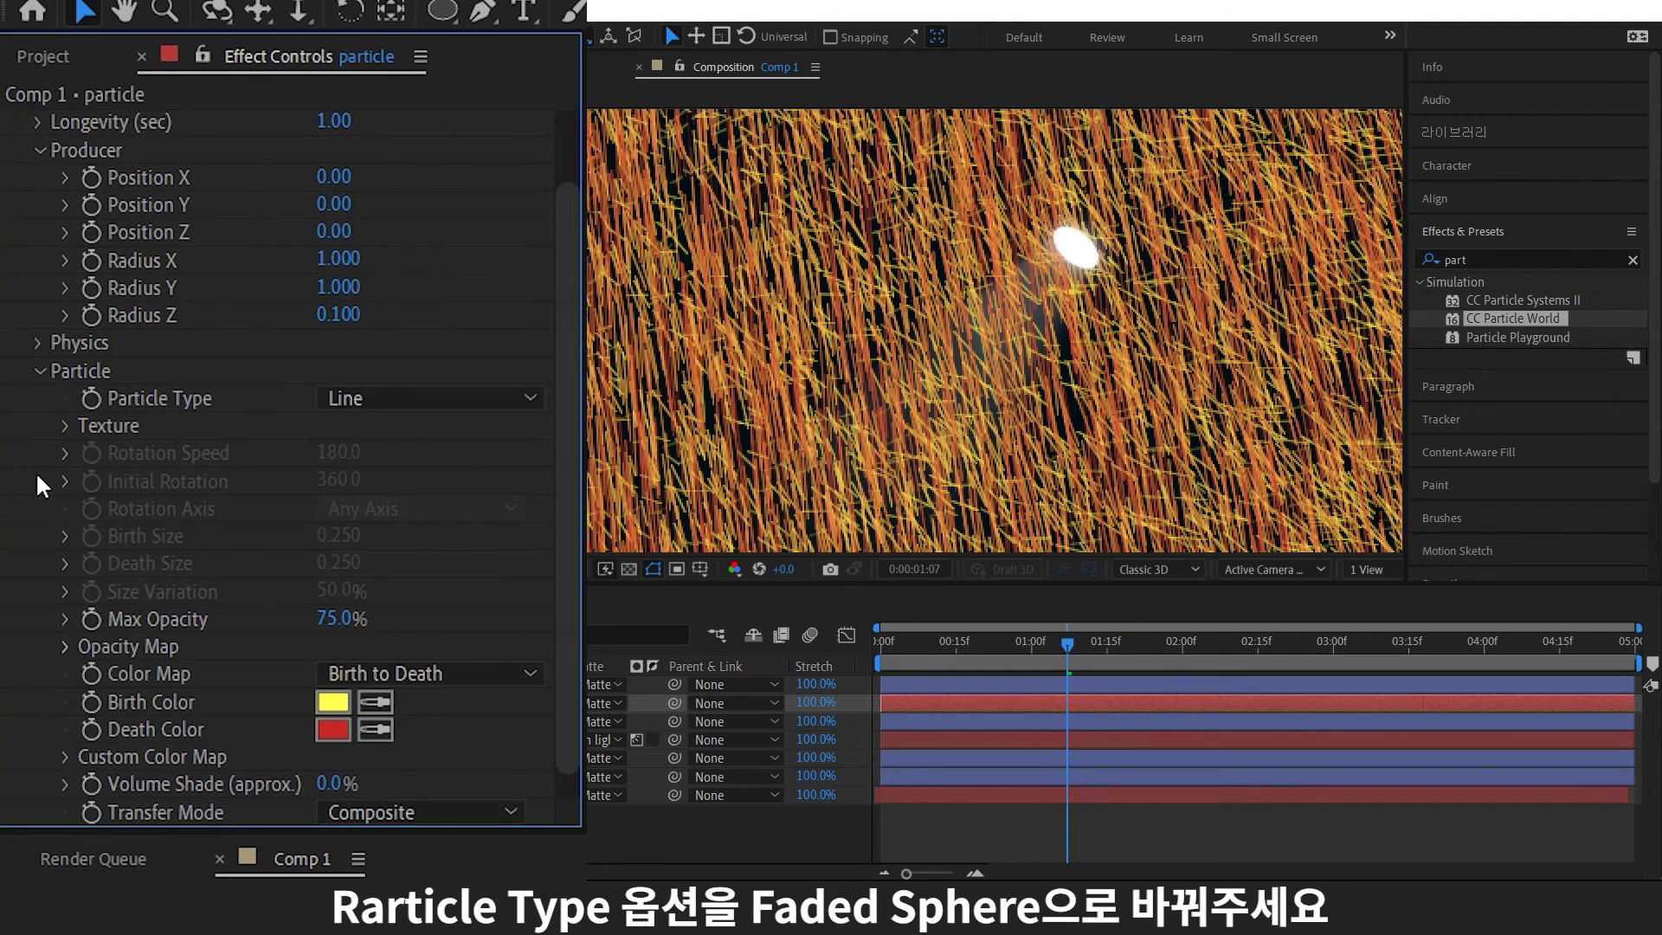
left_click(343, 401)
left_click(442, 546)
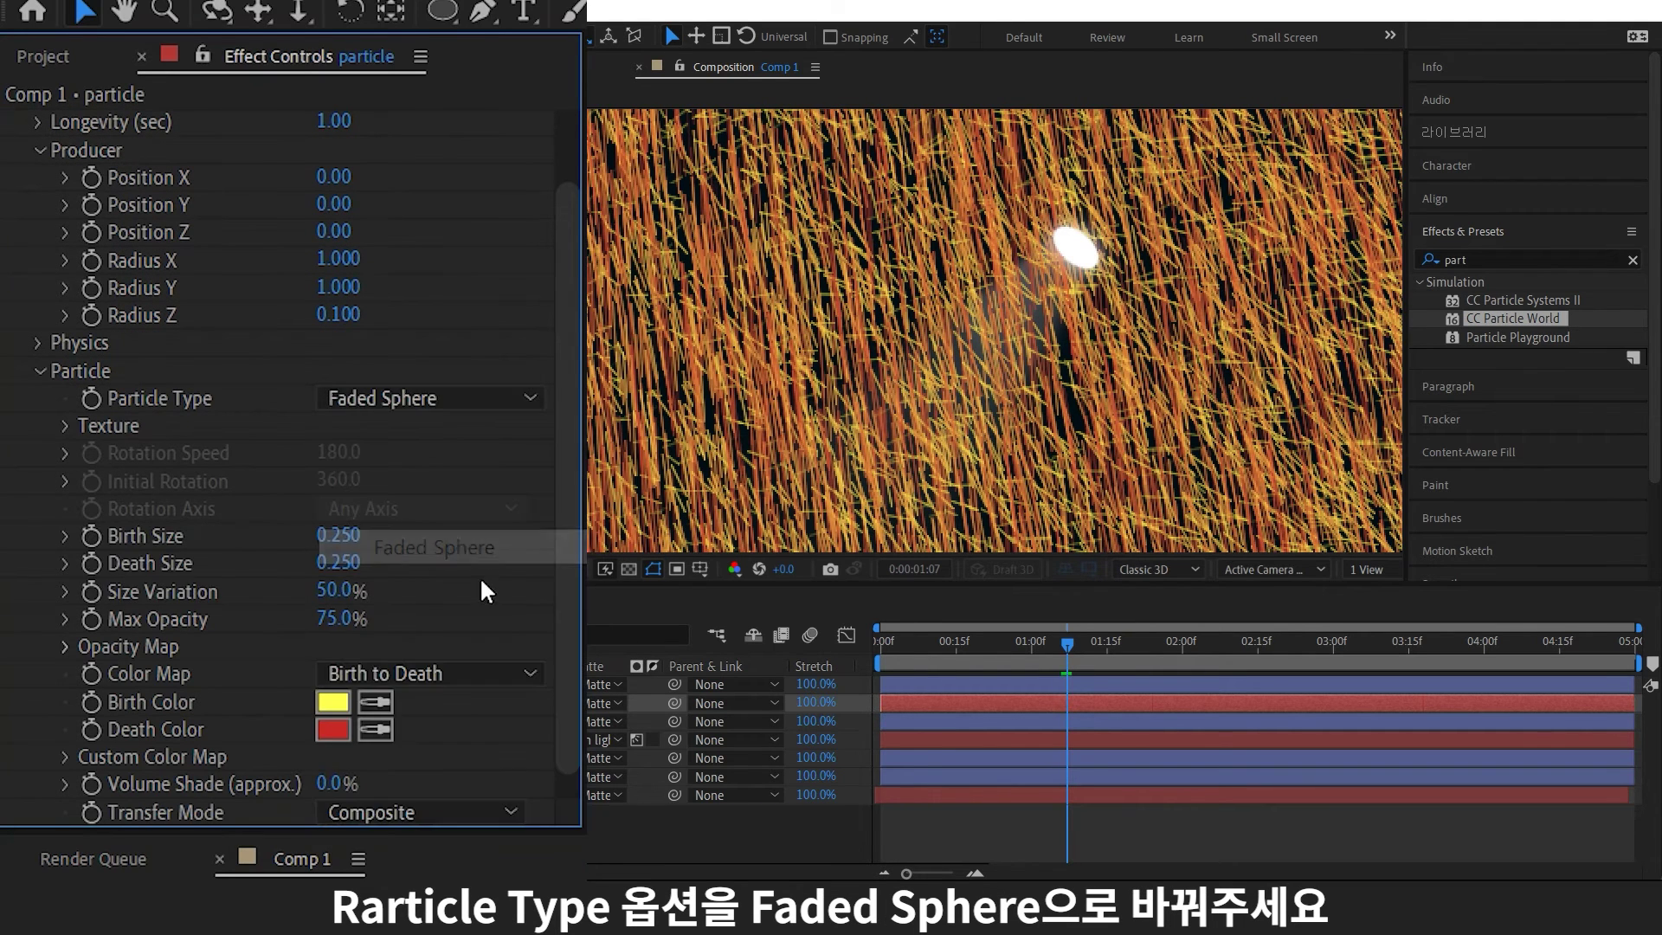
- Set the particles' Birth Size to 0.01, Death Size to 0.01 and Size Variation to 100%
left_click(362, 533)
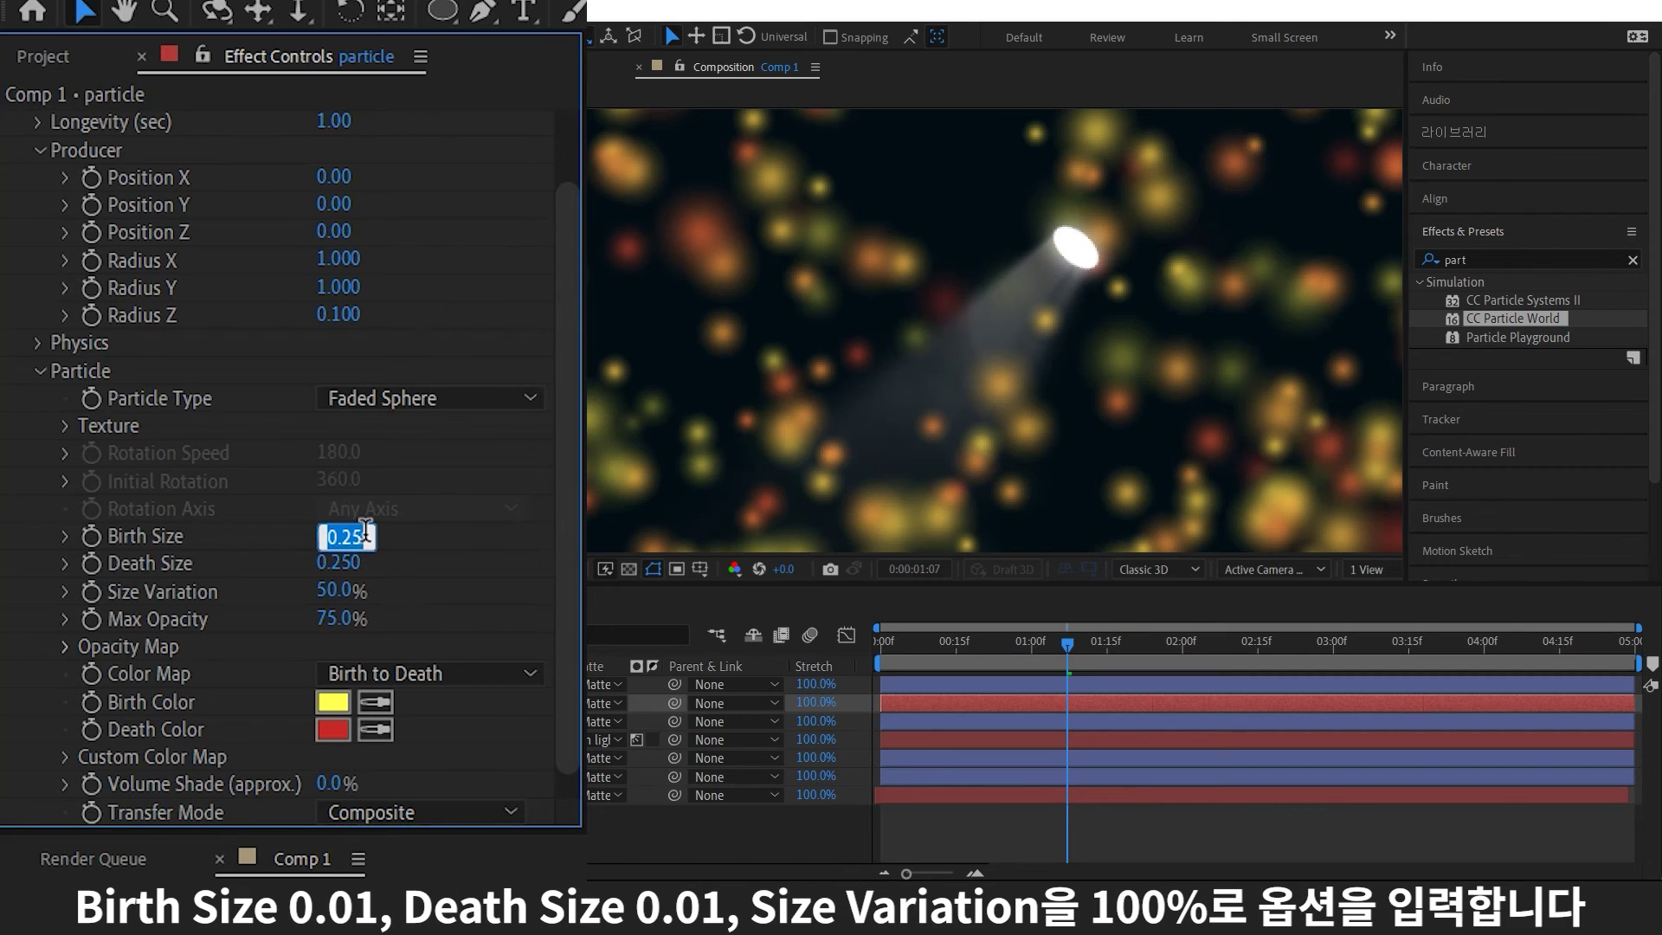
type("0.01")
key("Return")
left_click(355, 563)
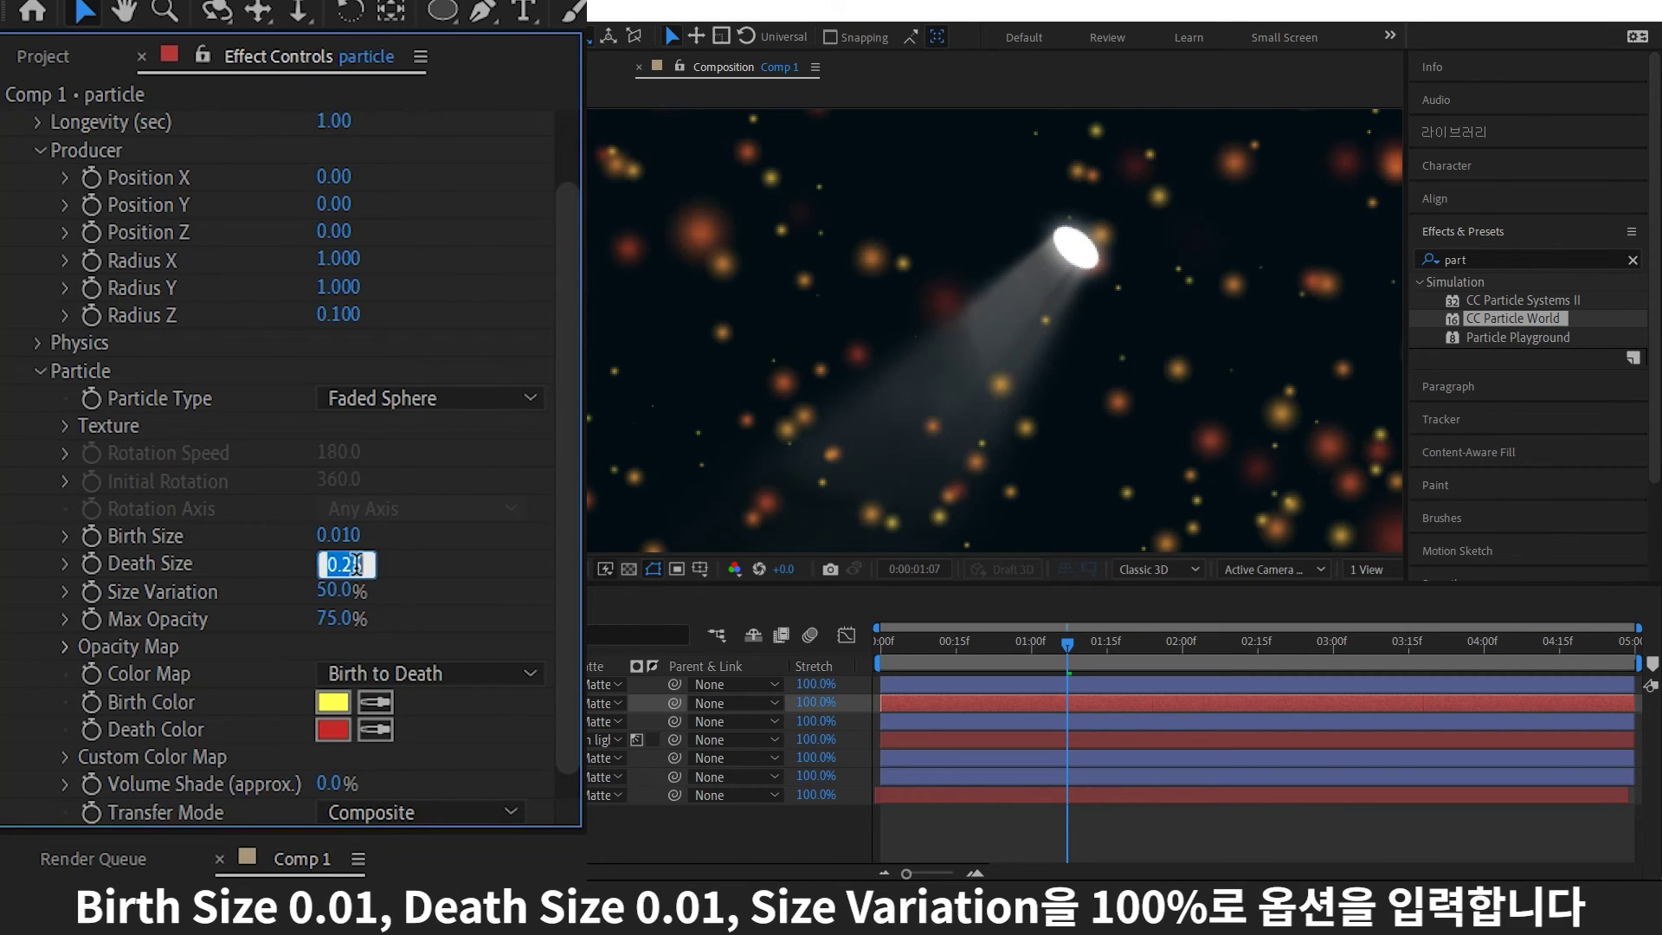
type("0.01")
key("Return")
left_click(339, 591)
type("100")
key("Return")
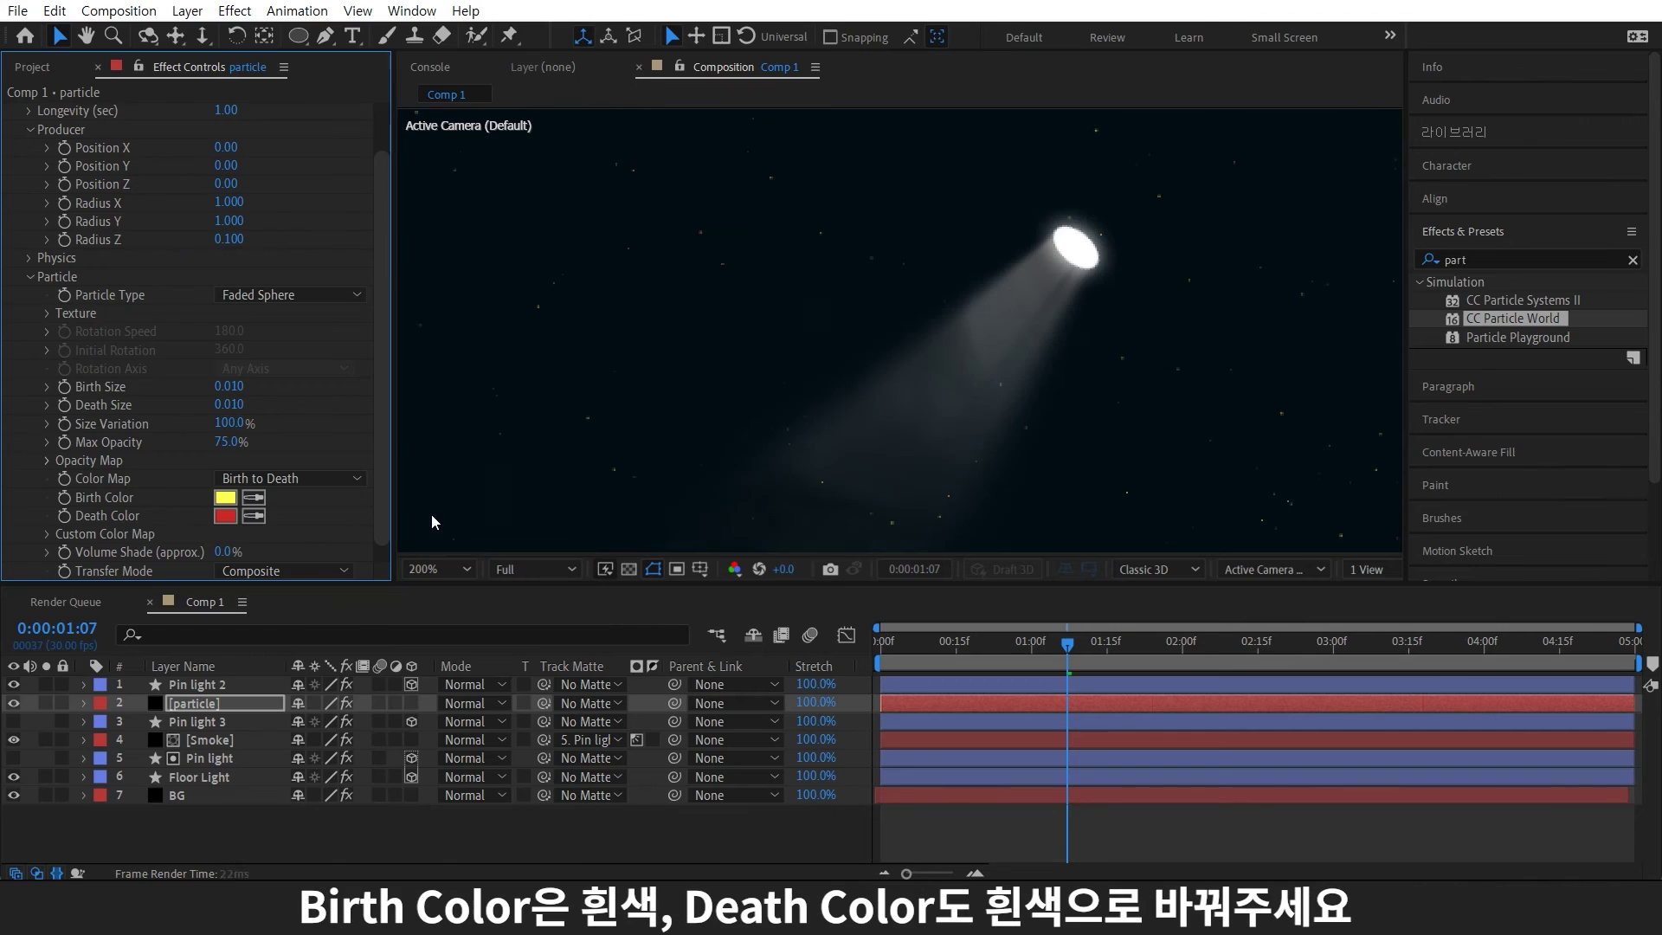
- Change both the Birth Color and the Death Color of the particles to white (FFFFFF)
left_click(225, 497)
type("ffffff")
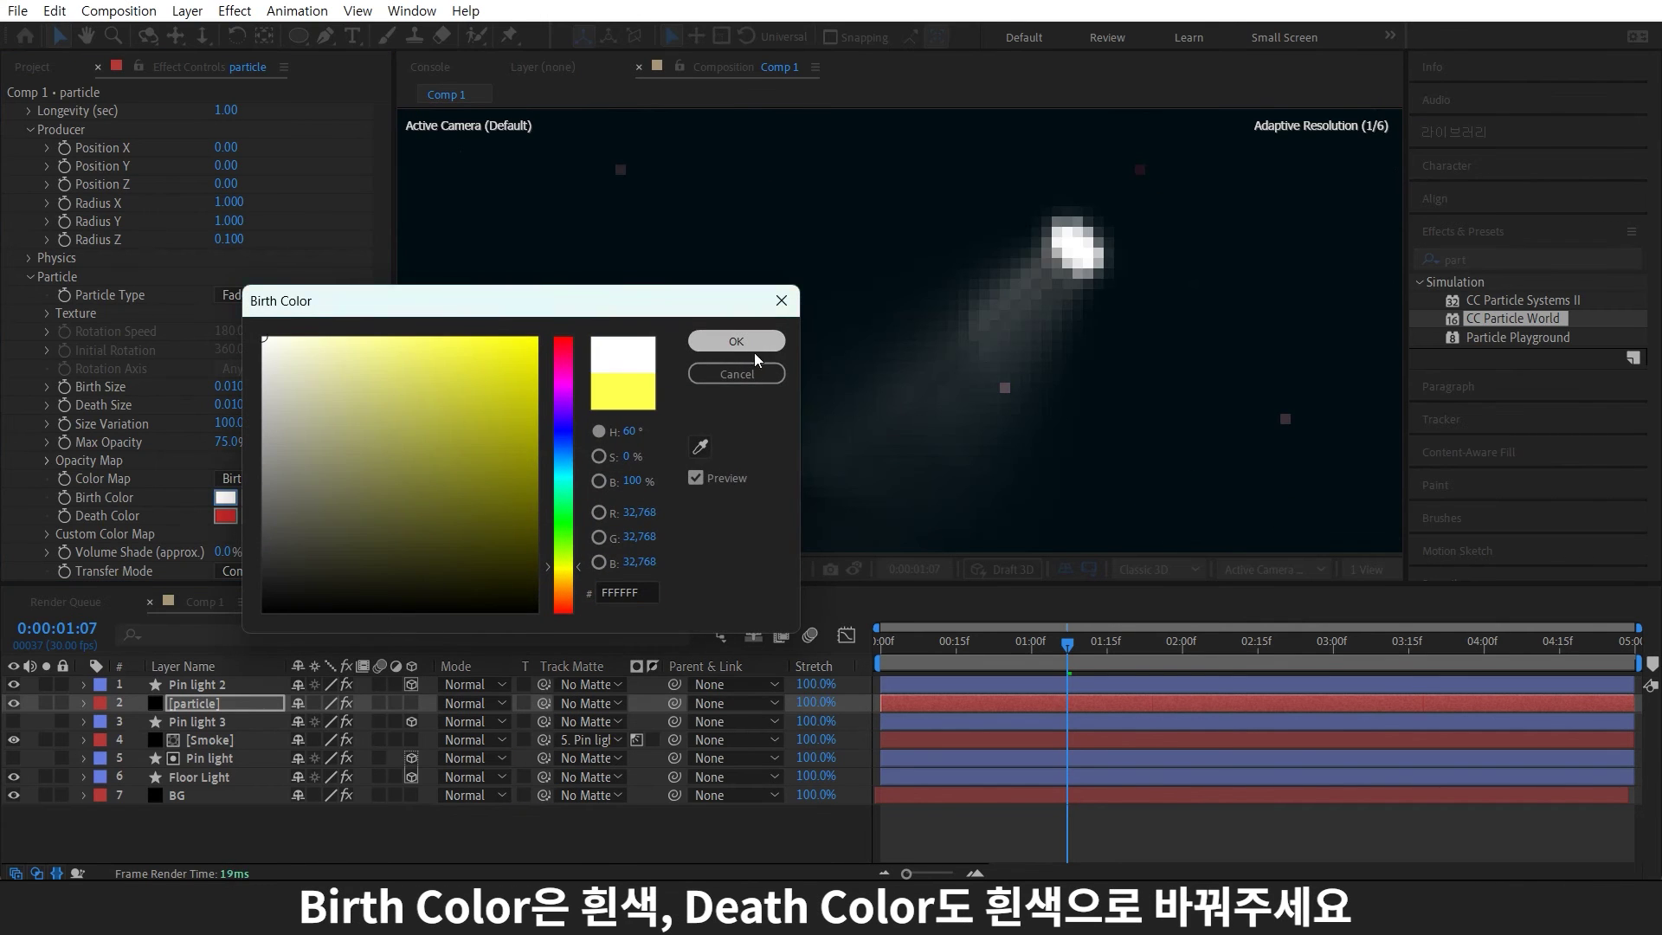
key("Return")
left_click(227, 516)
left_click(508, 319)
left_click(715, 343)
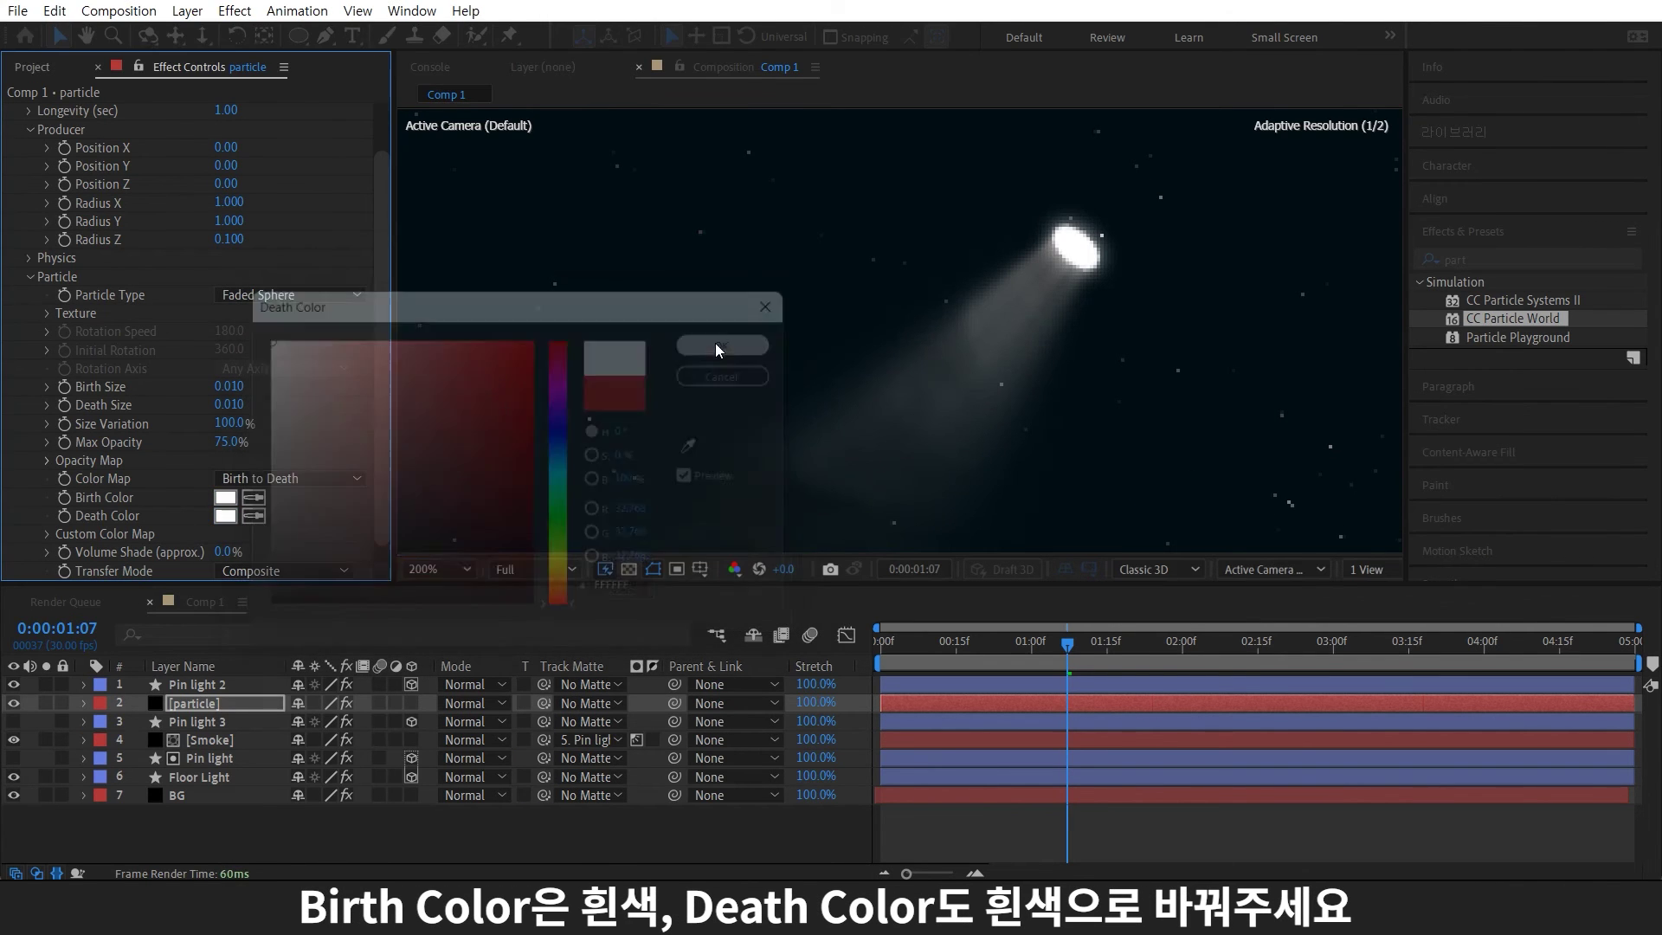
- Set the particle Physics to Velocity 0.1, Gravity -0.03 and Resistance 5
left_click(28, 257)
left_click(226, 294)
type("0.1")
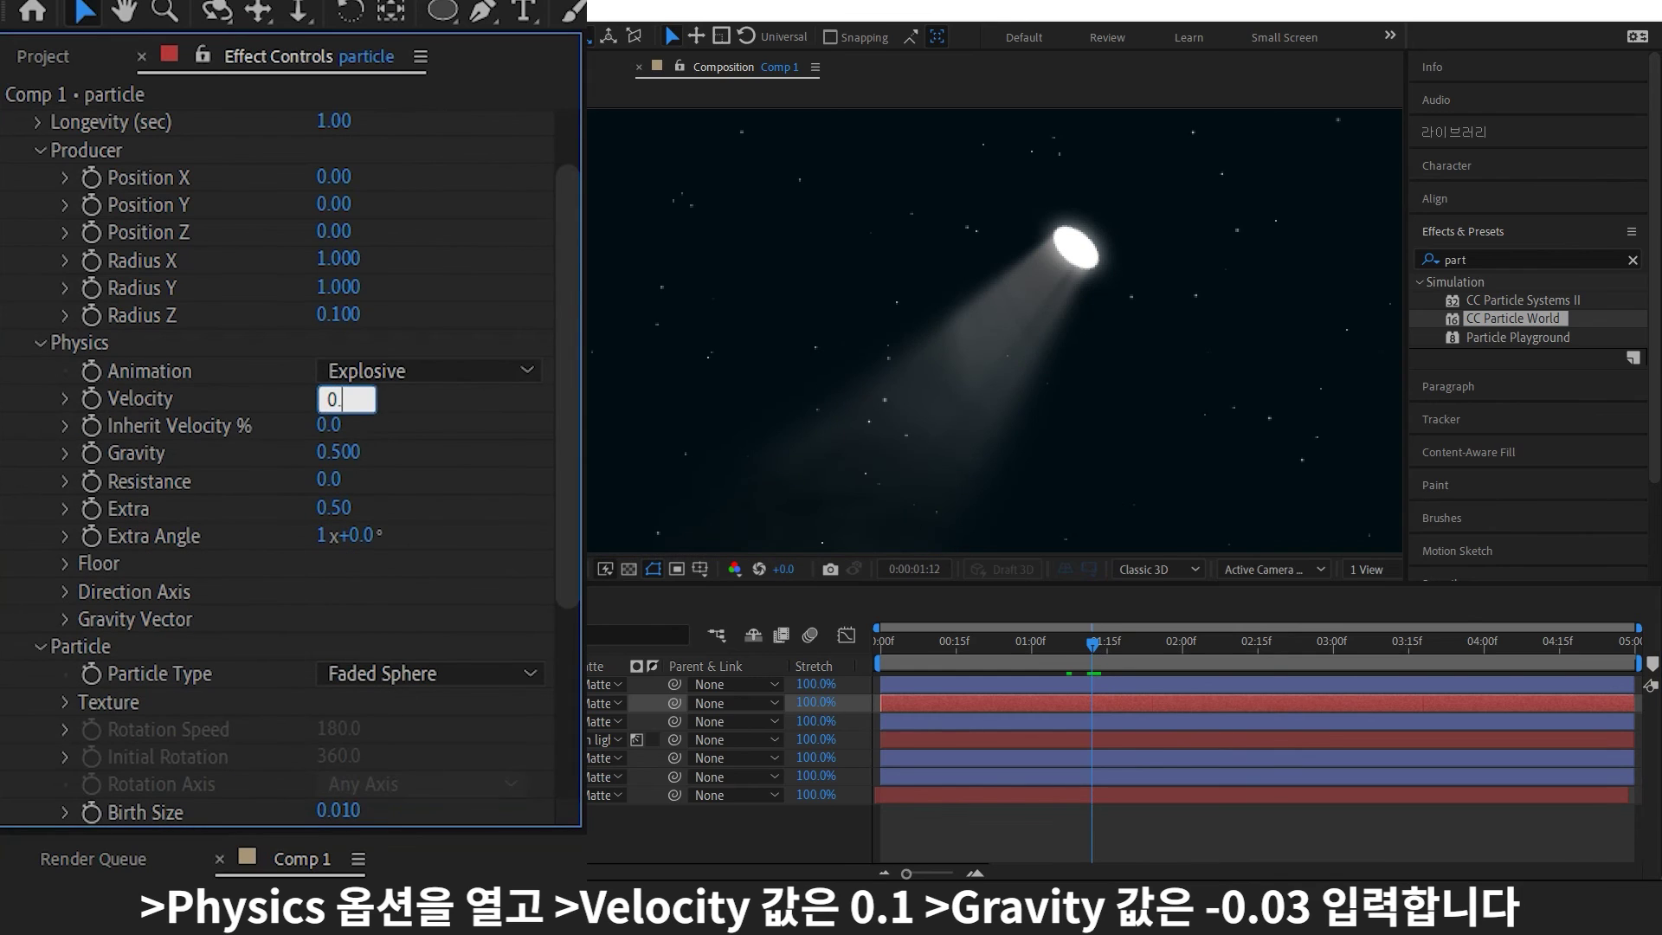
key("Return")
left_click(337, 451)
type("-")
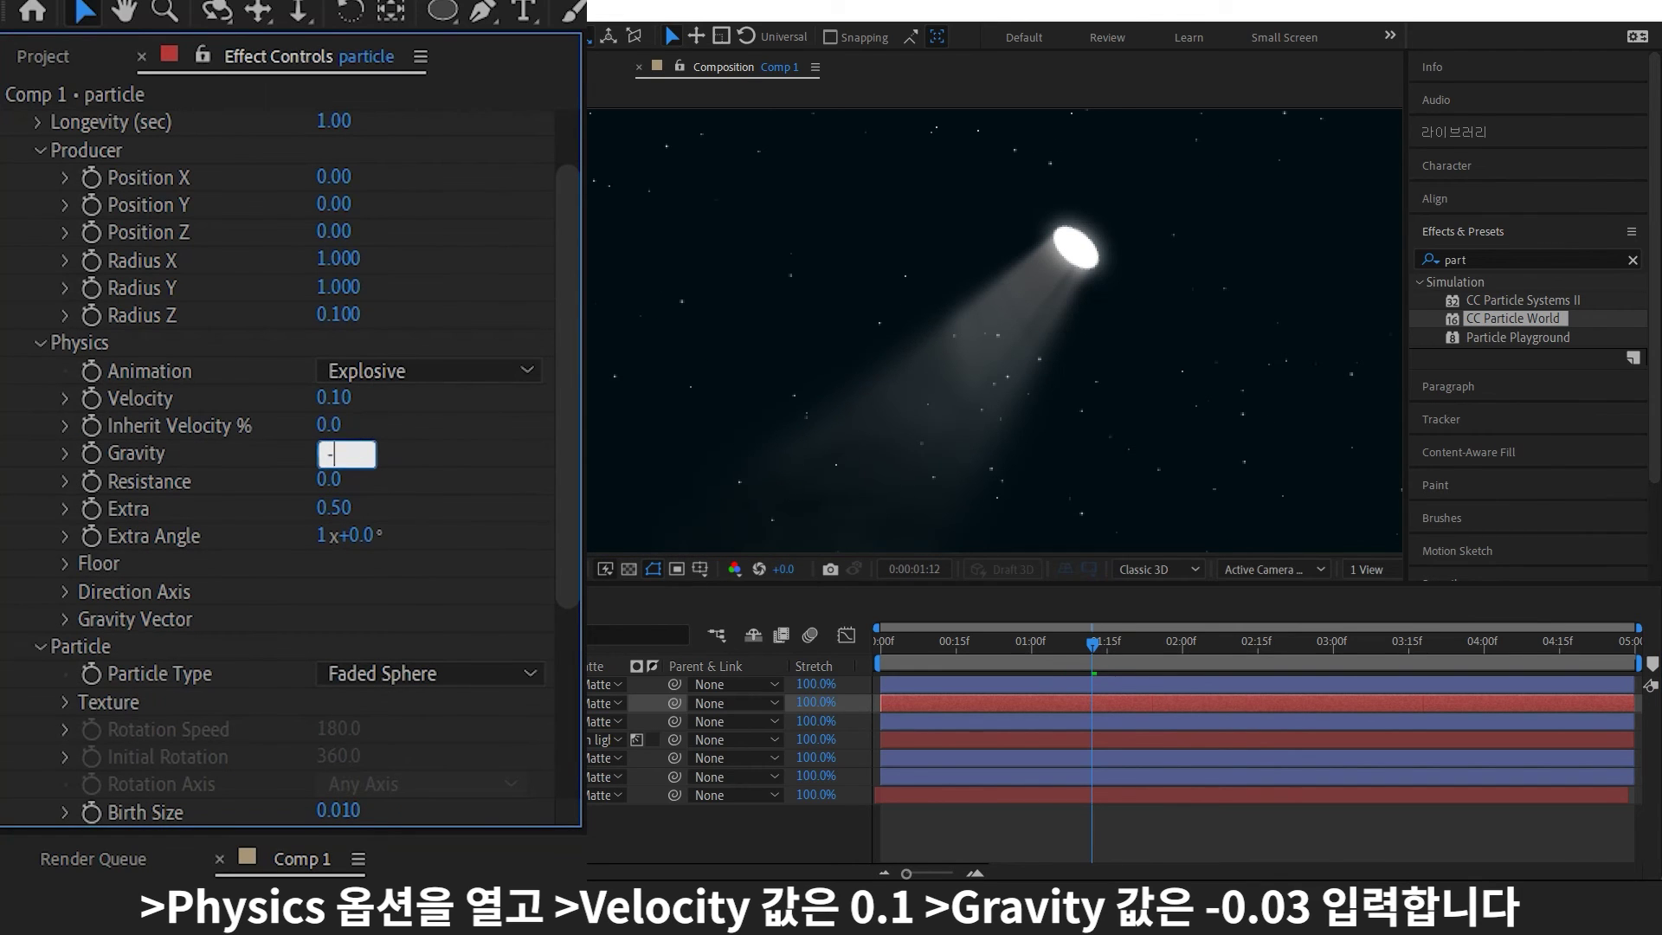
type("0.03")
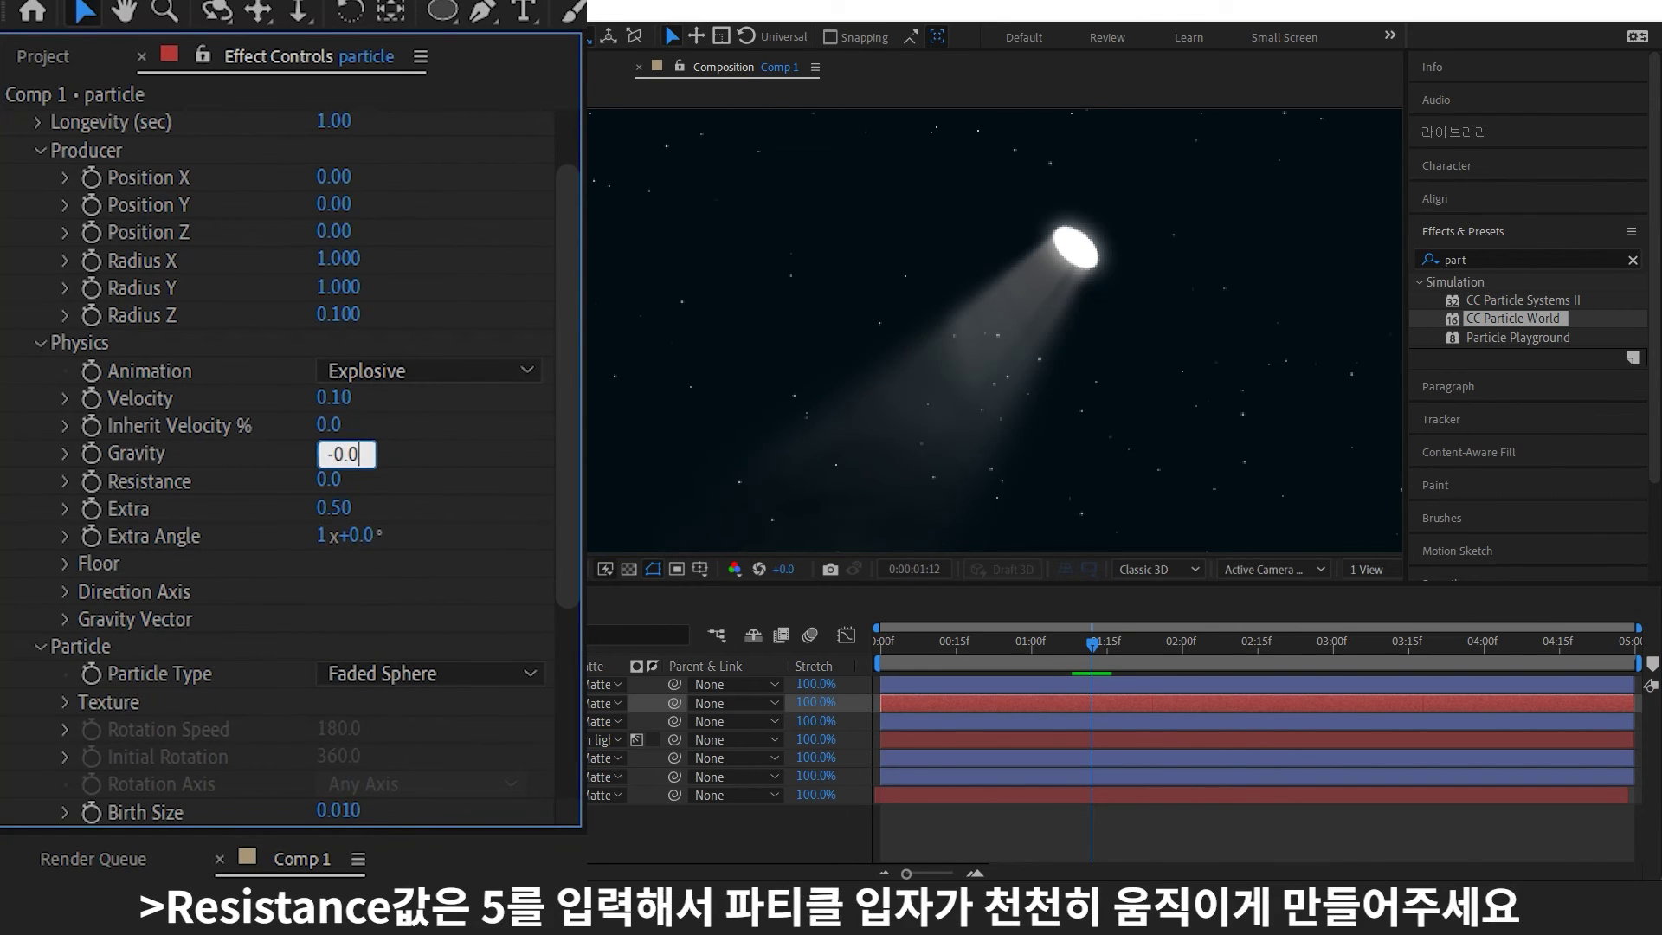
key("Tab")
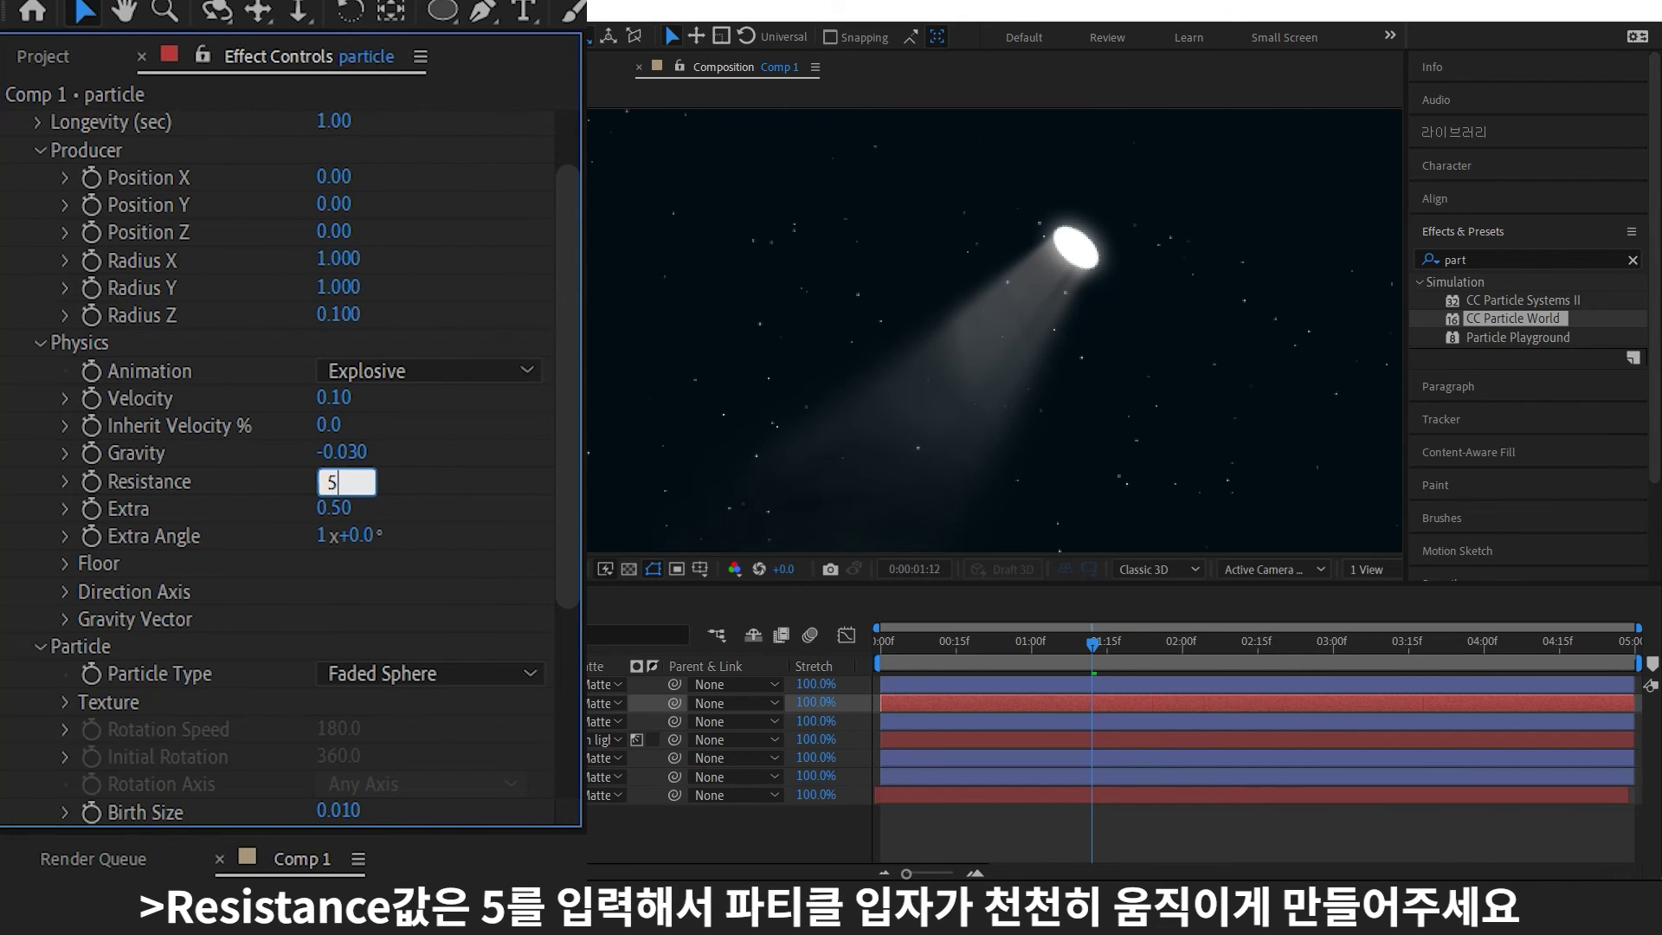
type("5")
key("Return")
- Set the particles' Gravity Vector to Gravity X 0.5 and Gravity Y 0.2
left_click(66, 617)
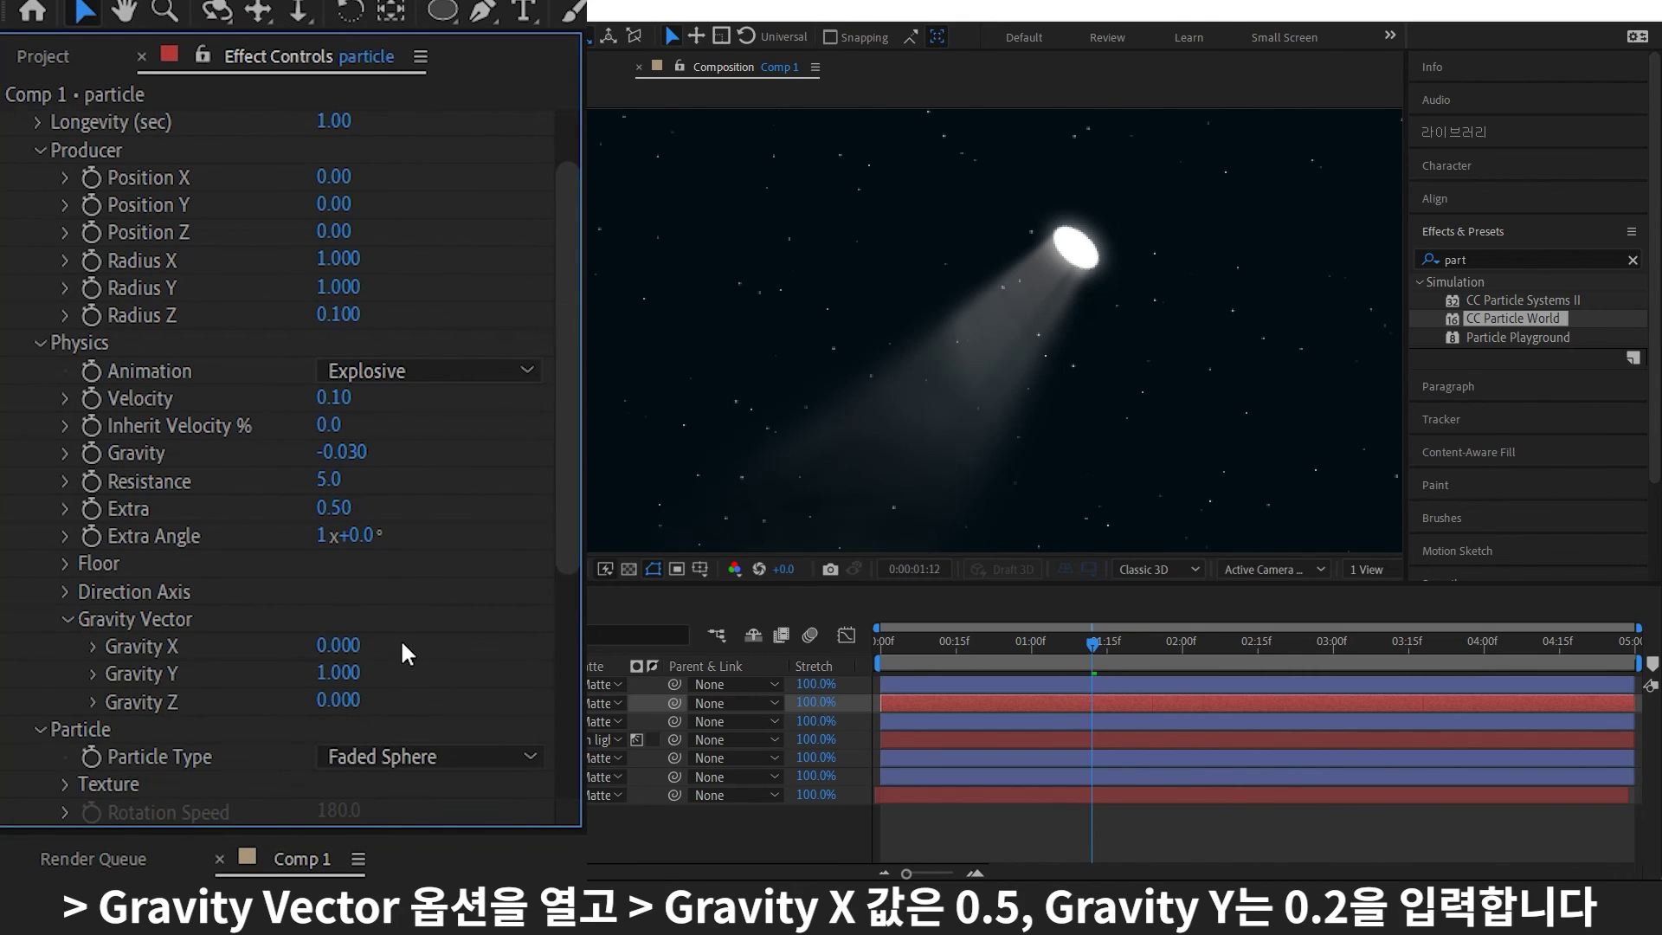
left_click(355, 662)
type("0.5")
key("Tab")
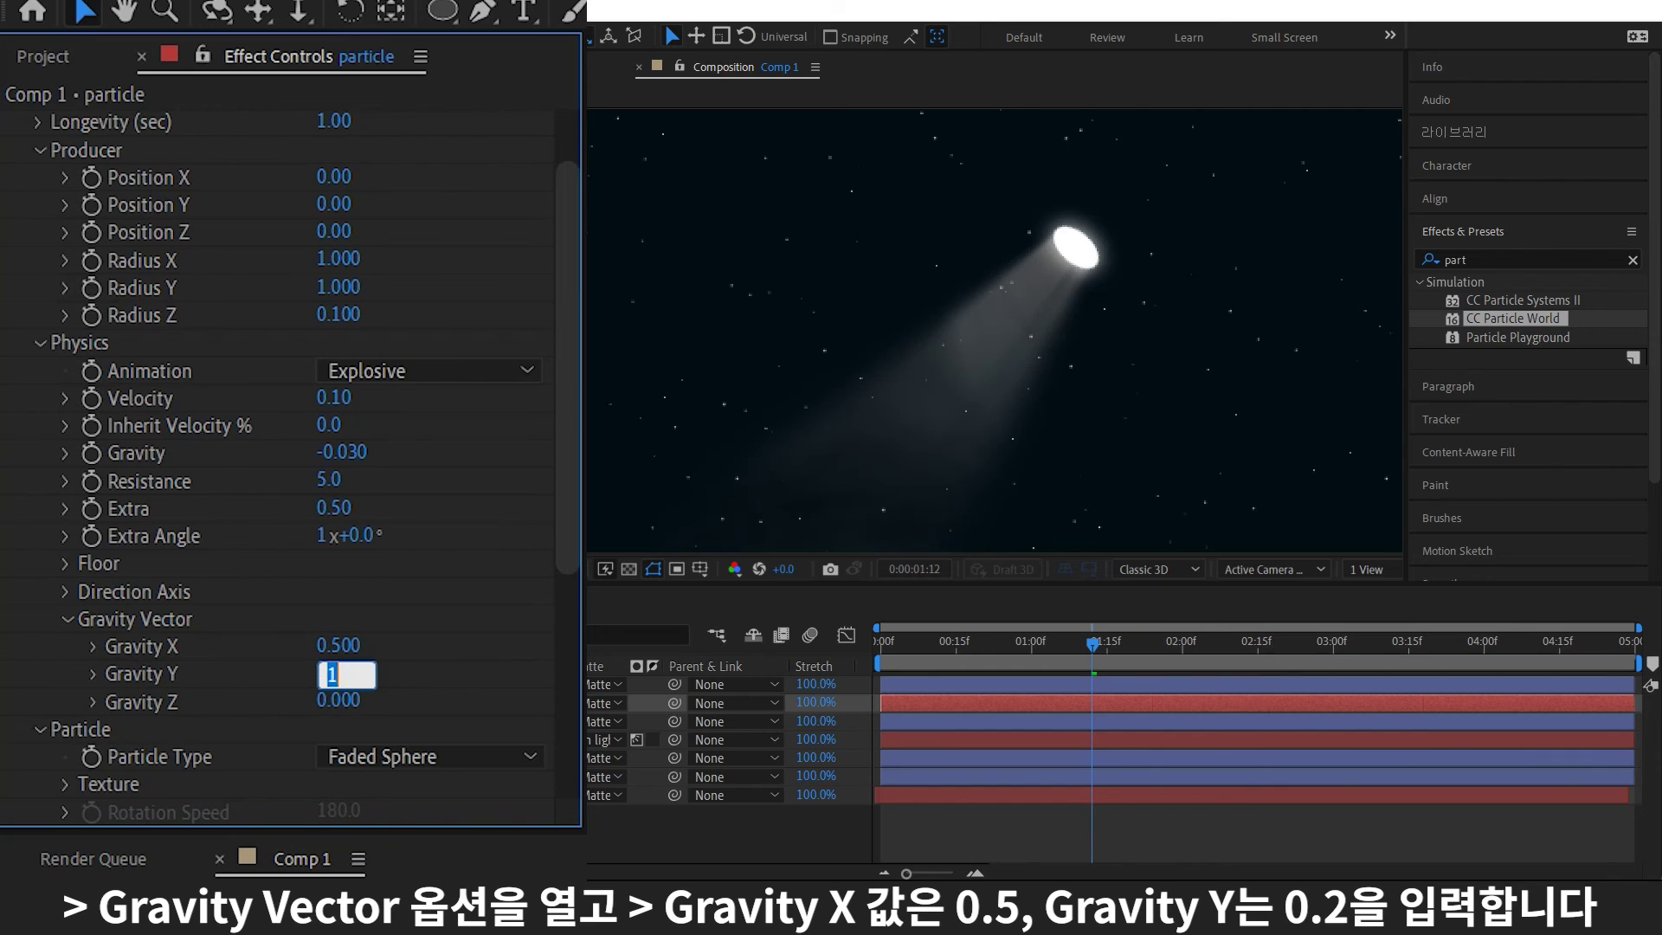
type("0.2")
key("Return")
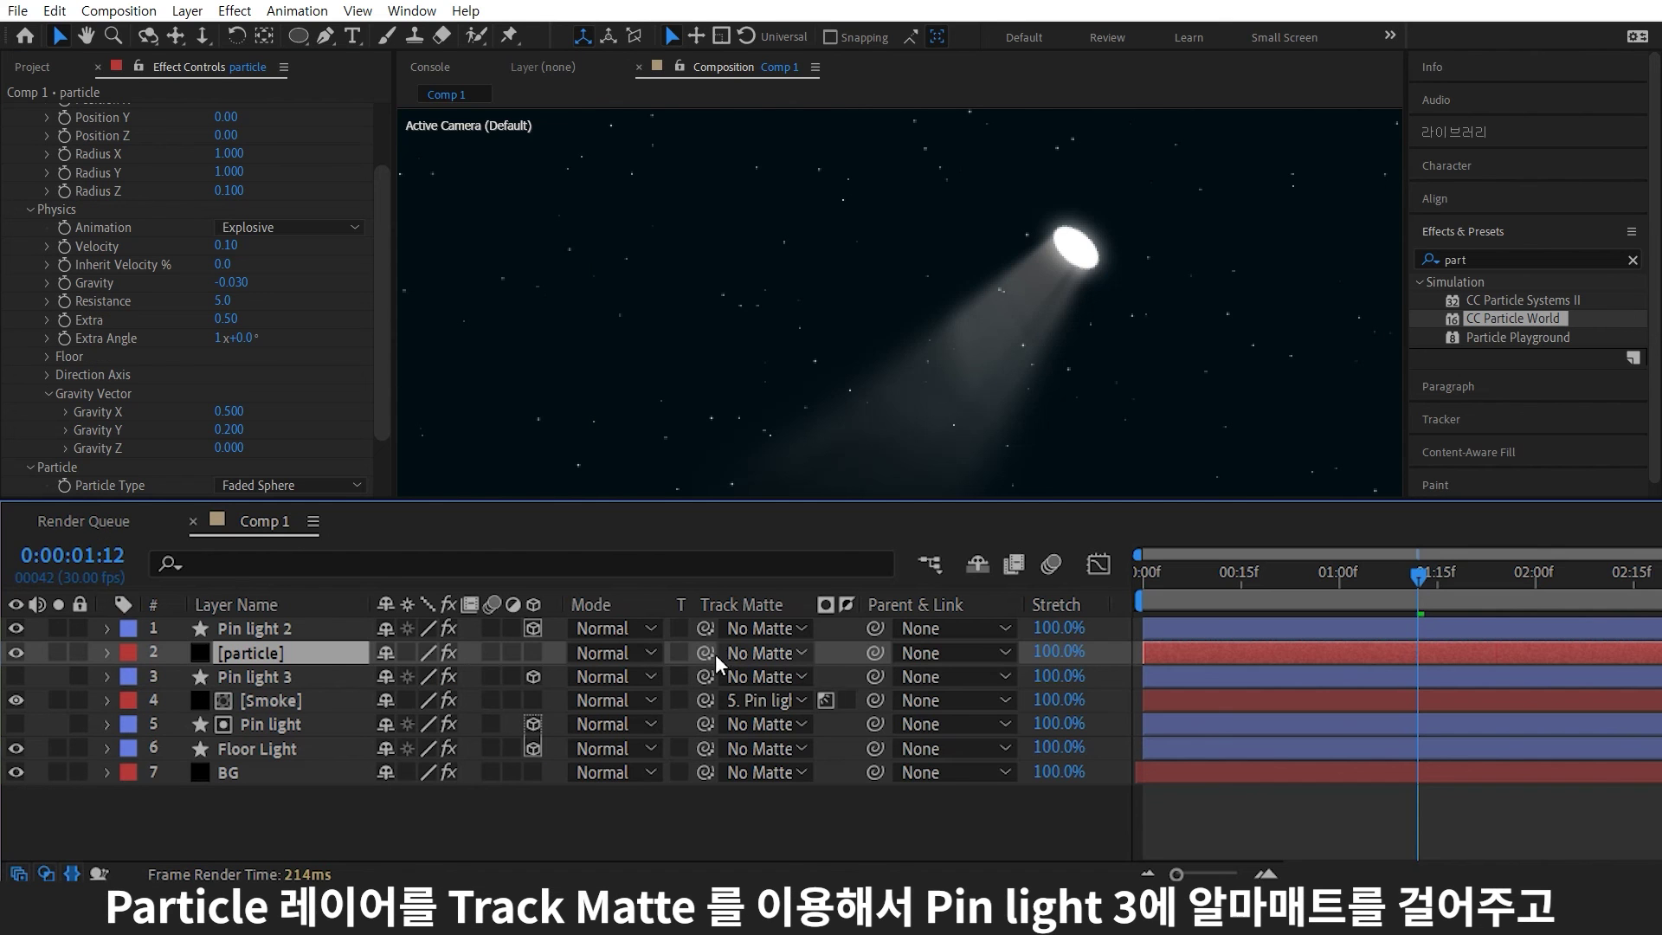
- Assign Pin light 3 as the particle layer's track matte and set all layers except BG to the Screen blending mode
left_click_drag(706, 652, 746, 684)
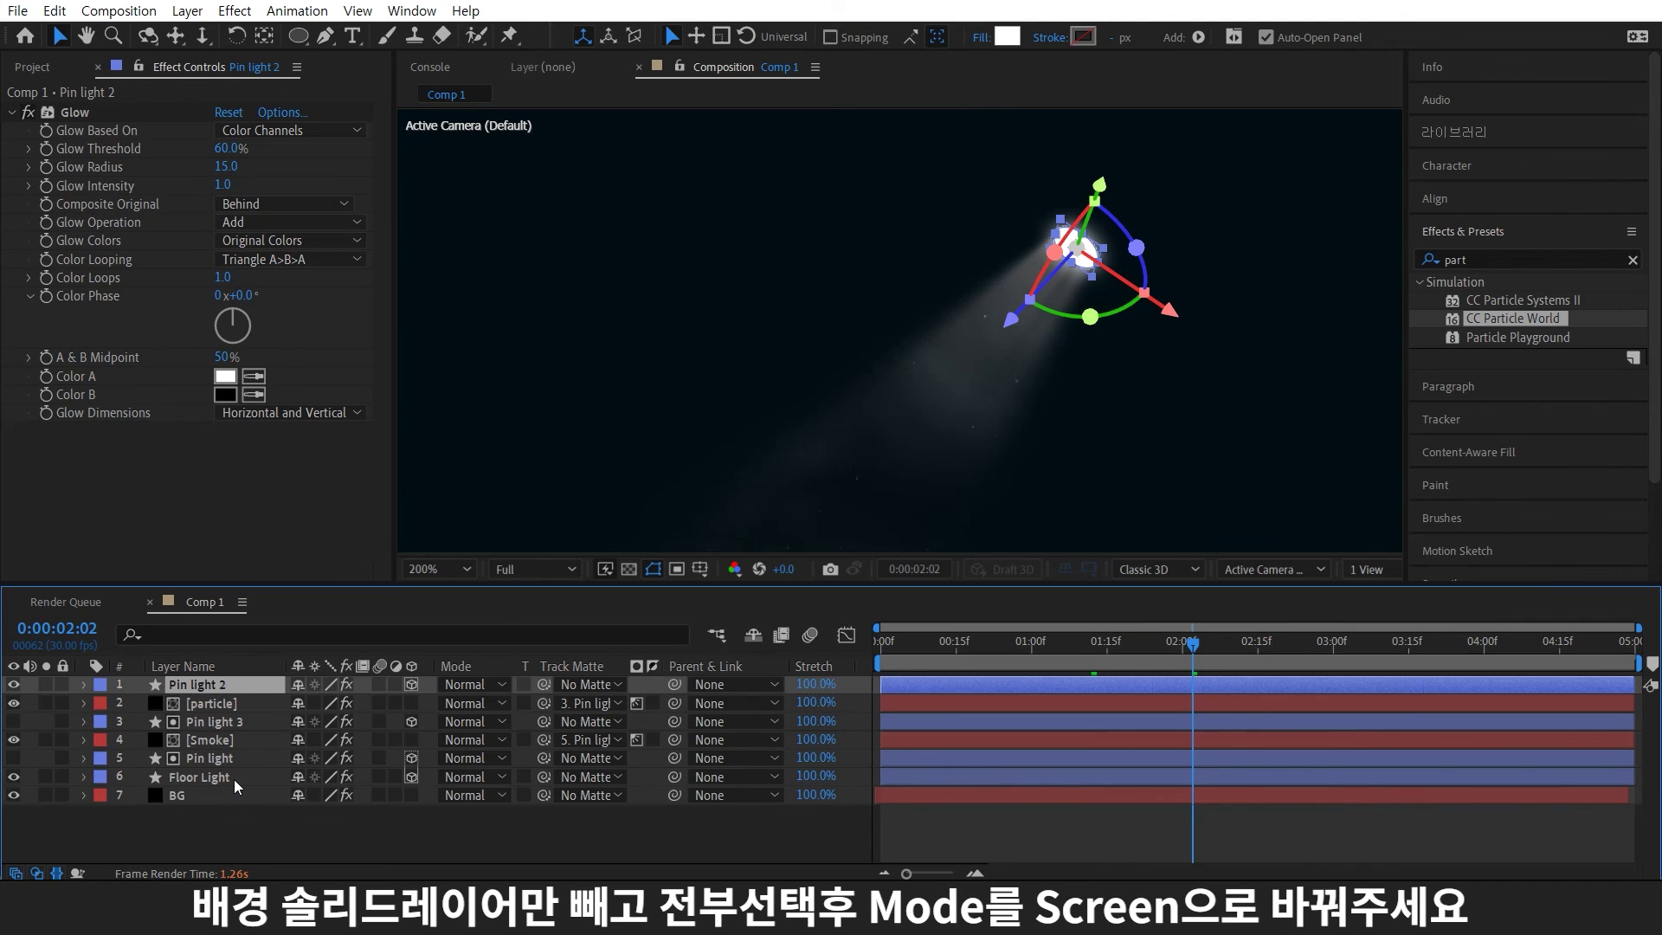
left_click(233, 777, "shift")
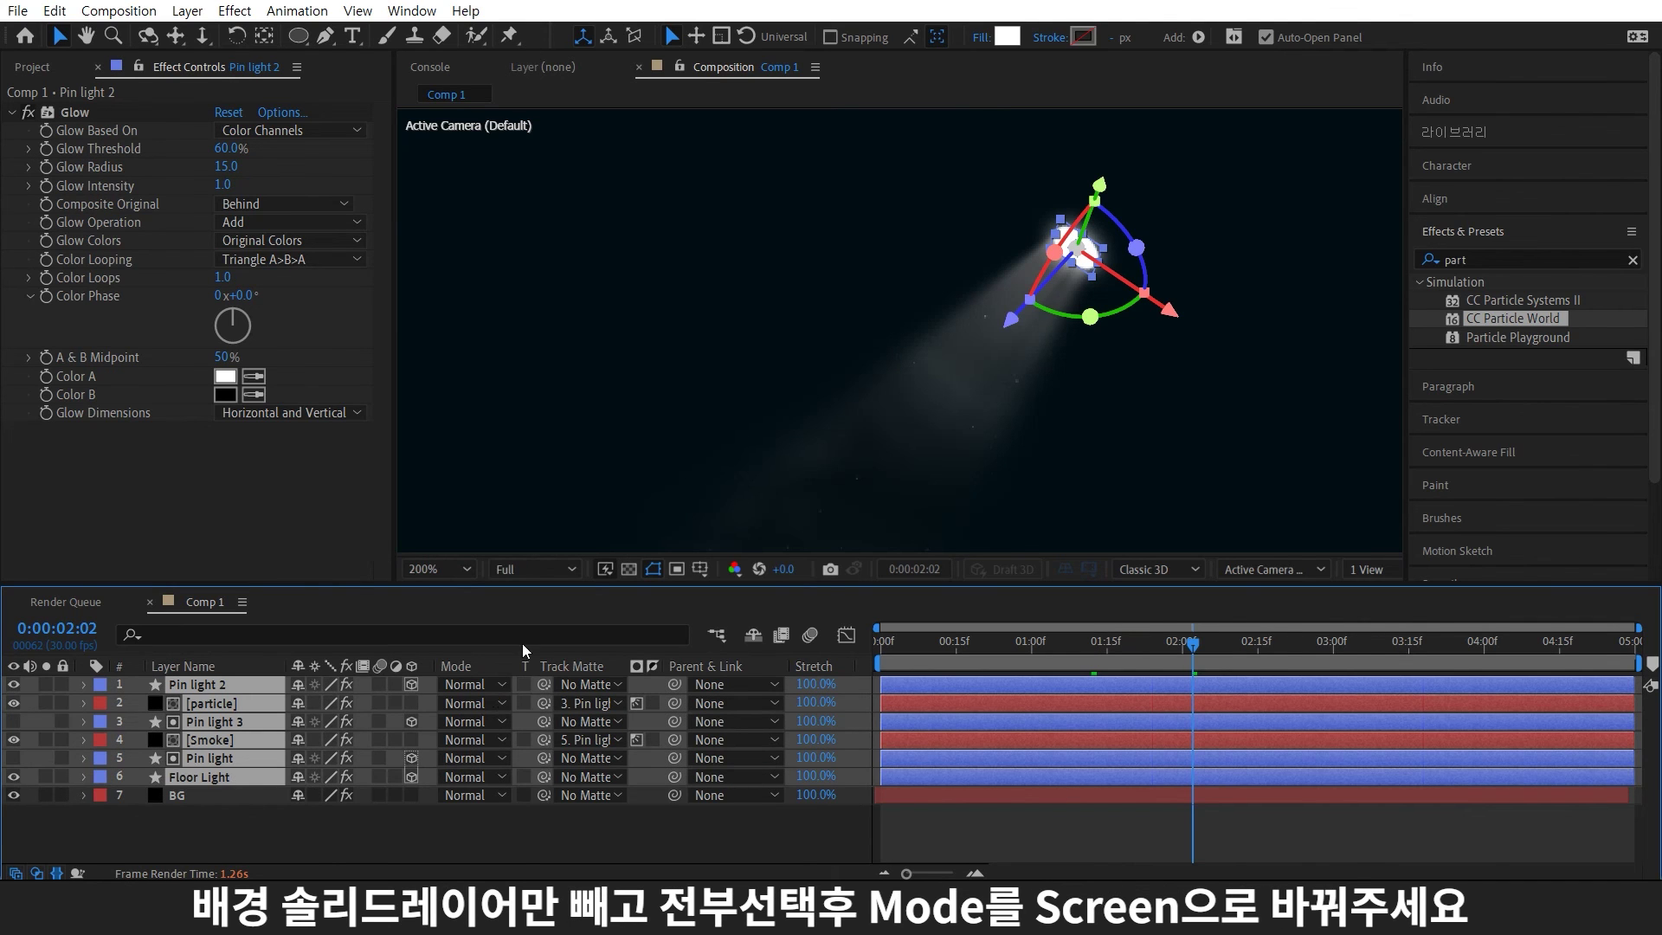
left_click(486, 682)
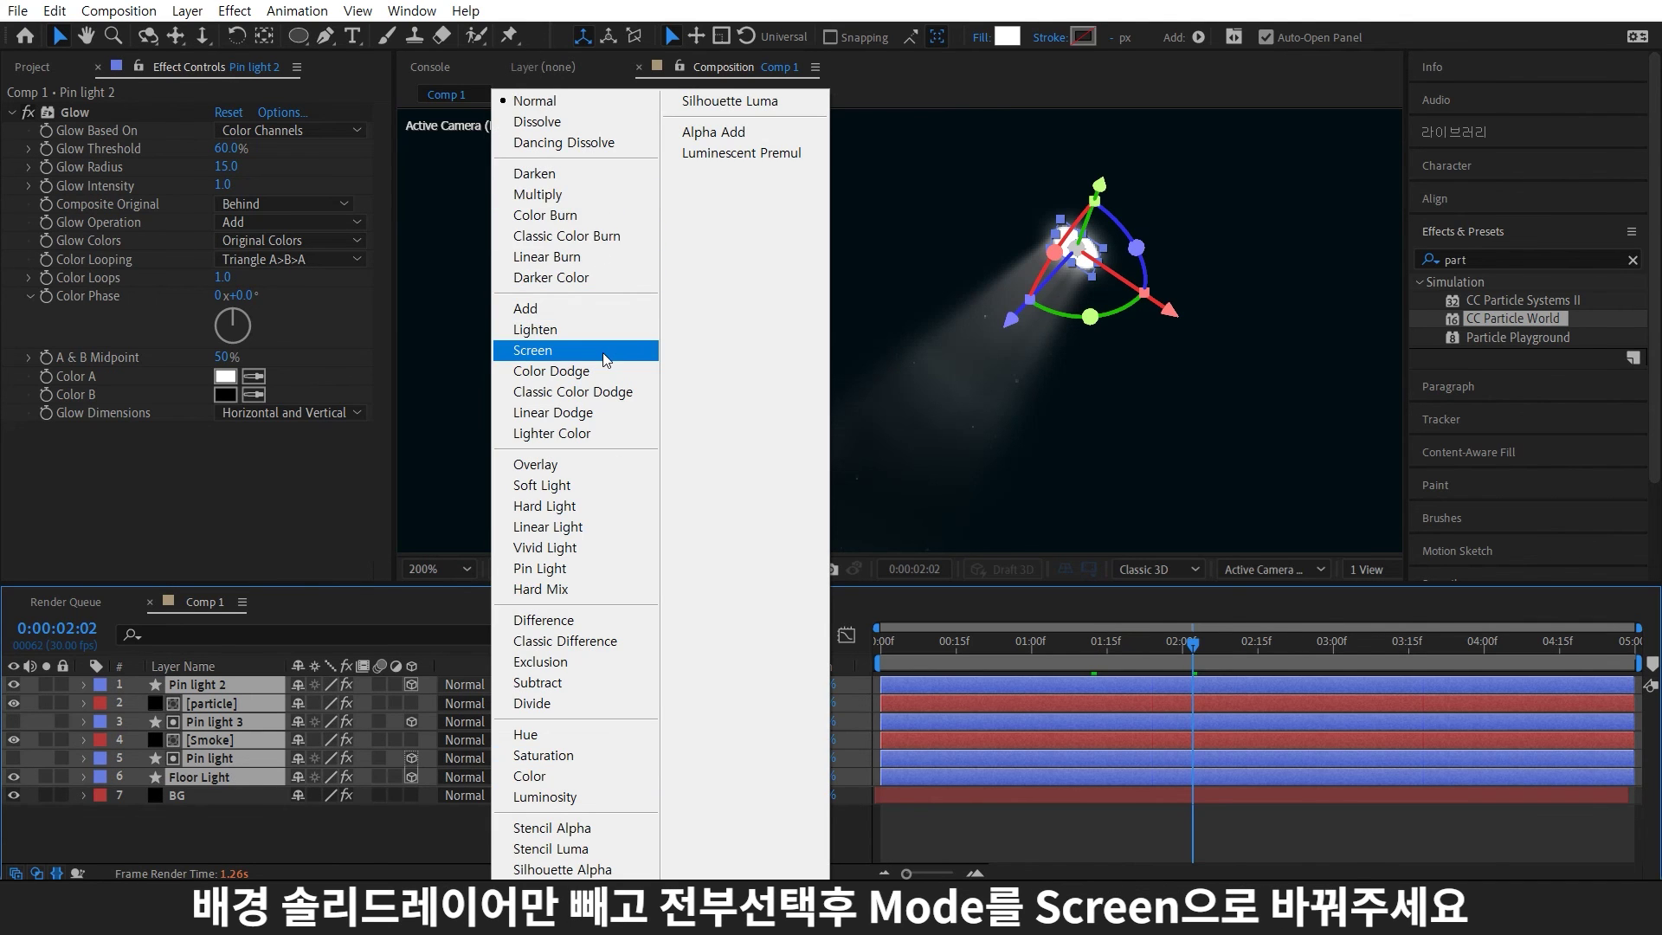
left_click(606, 360)
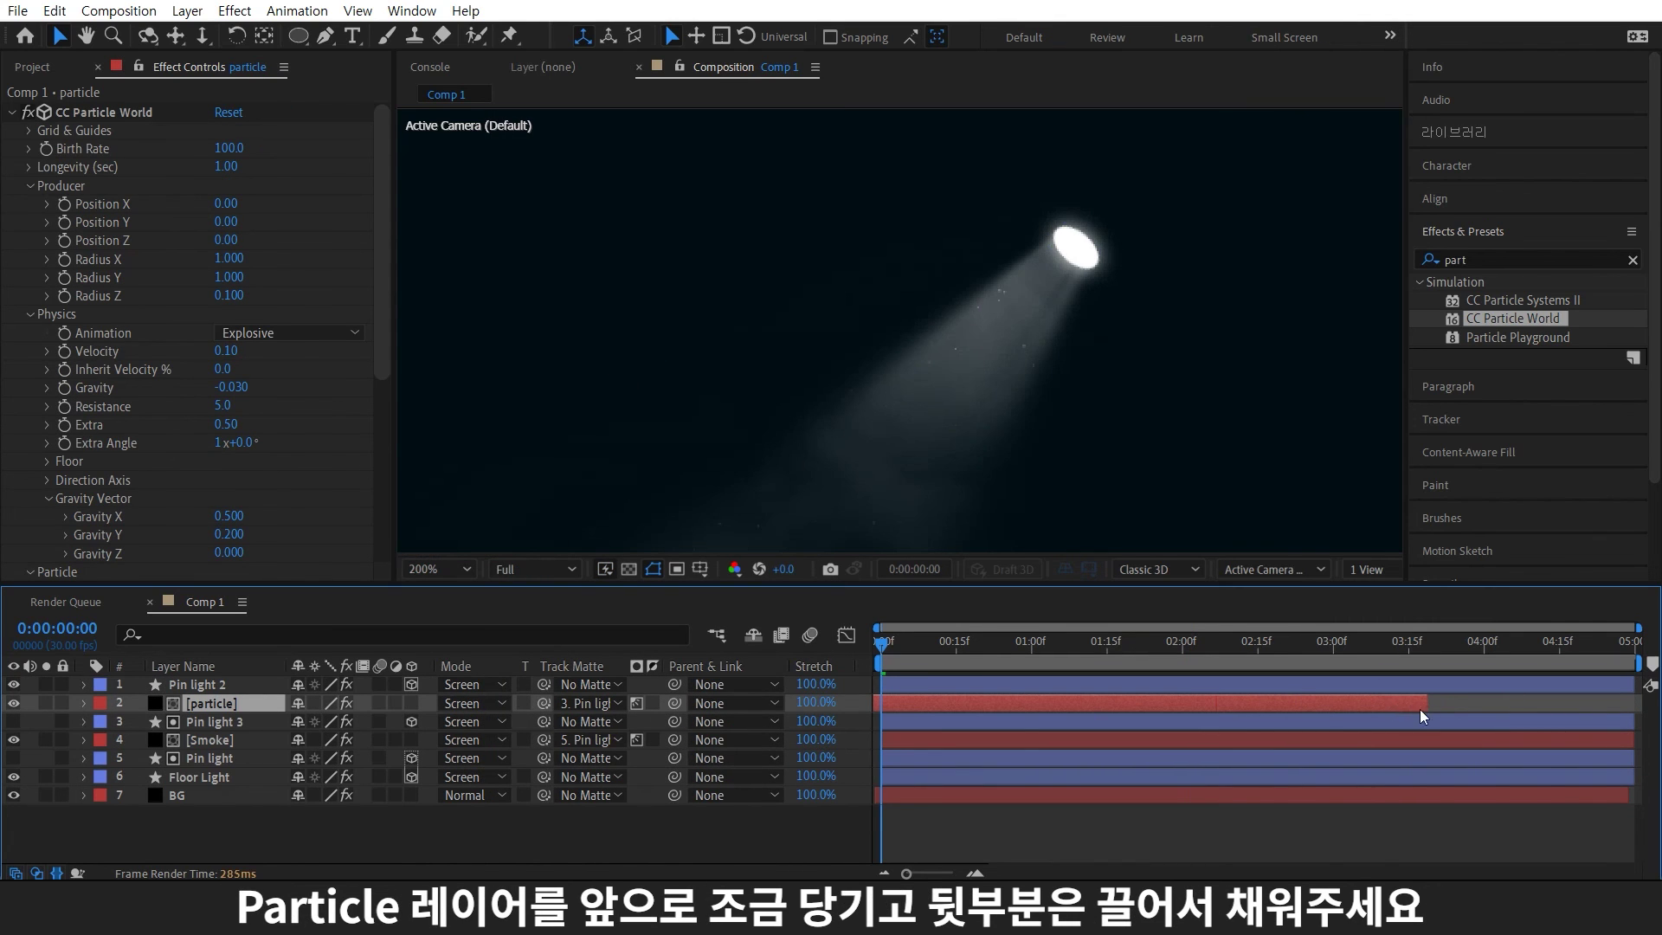
- Extend the particle layer's out point to the end of the composition and preview the animation with the whole scene in view
left_click_drag(1414, 706, 1638, 703)
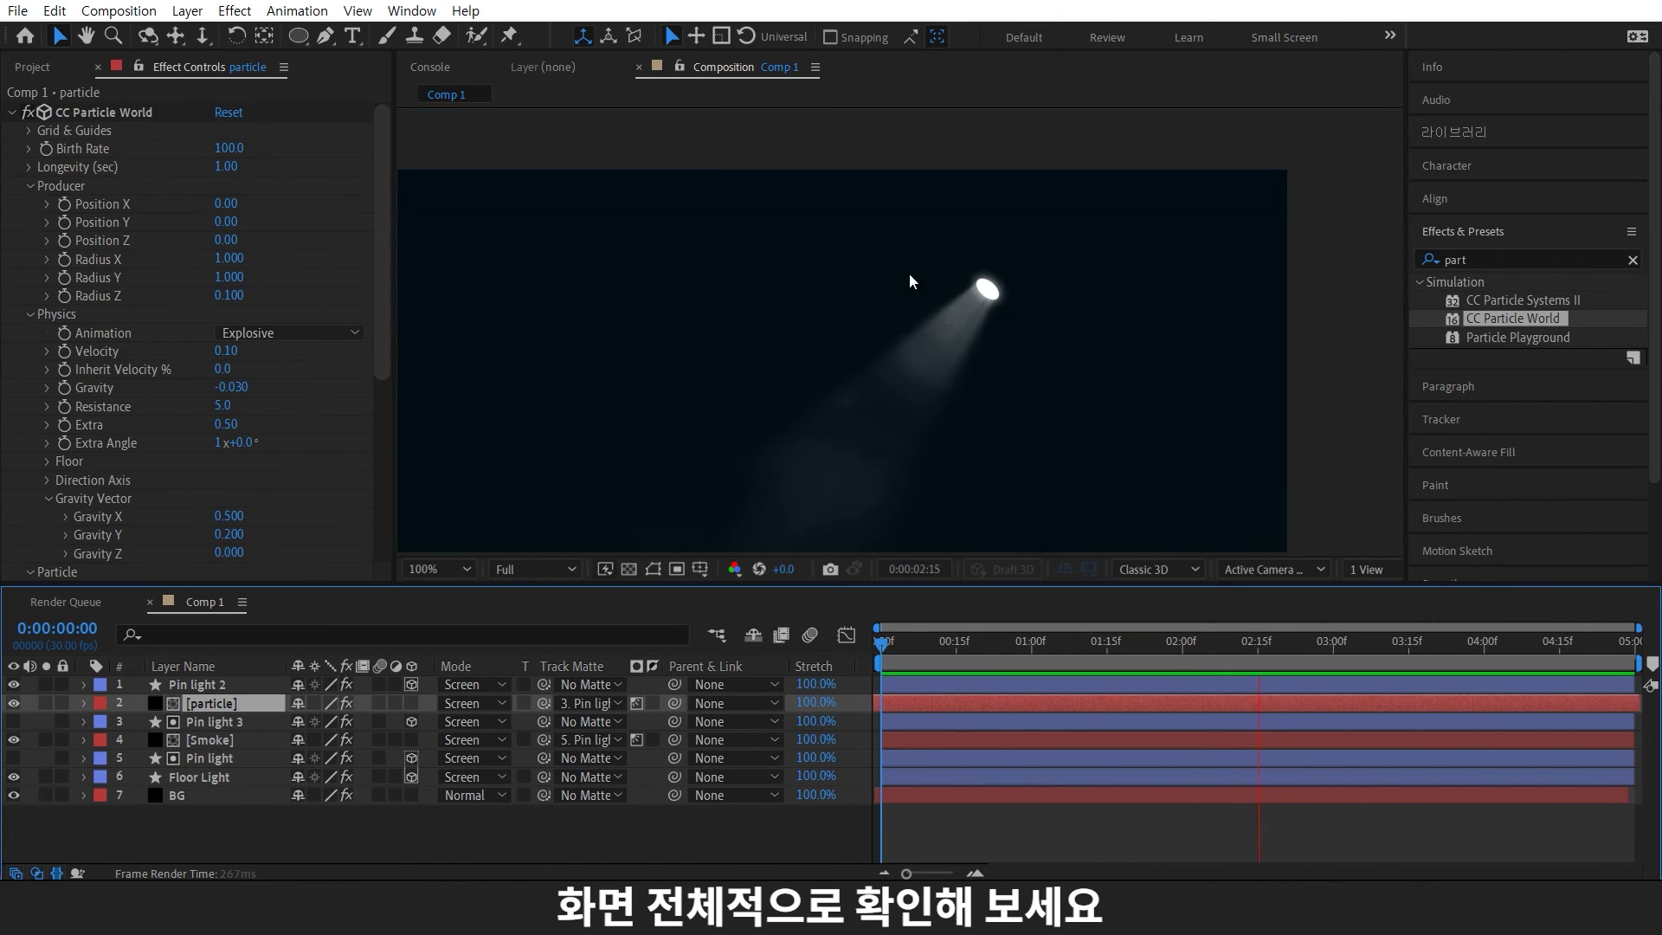
key("space")
left_click_drag(984, 400, 1173, 305)
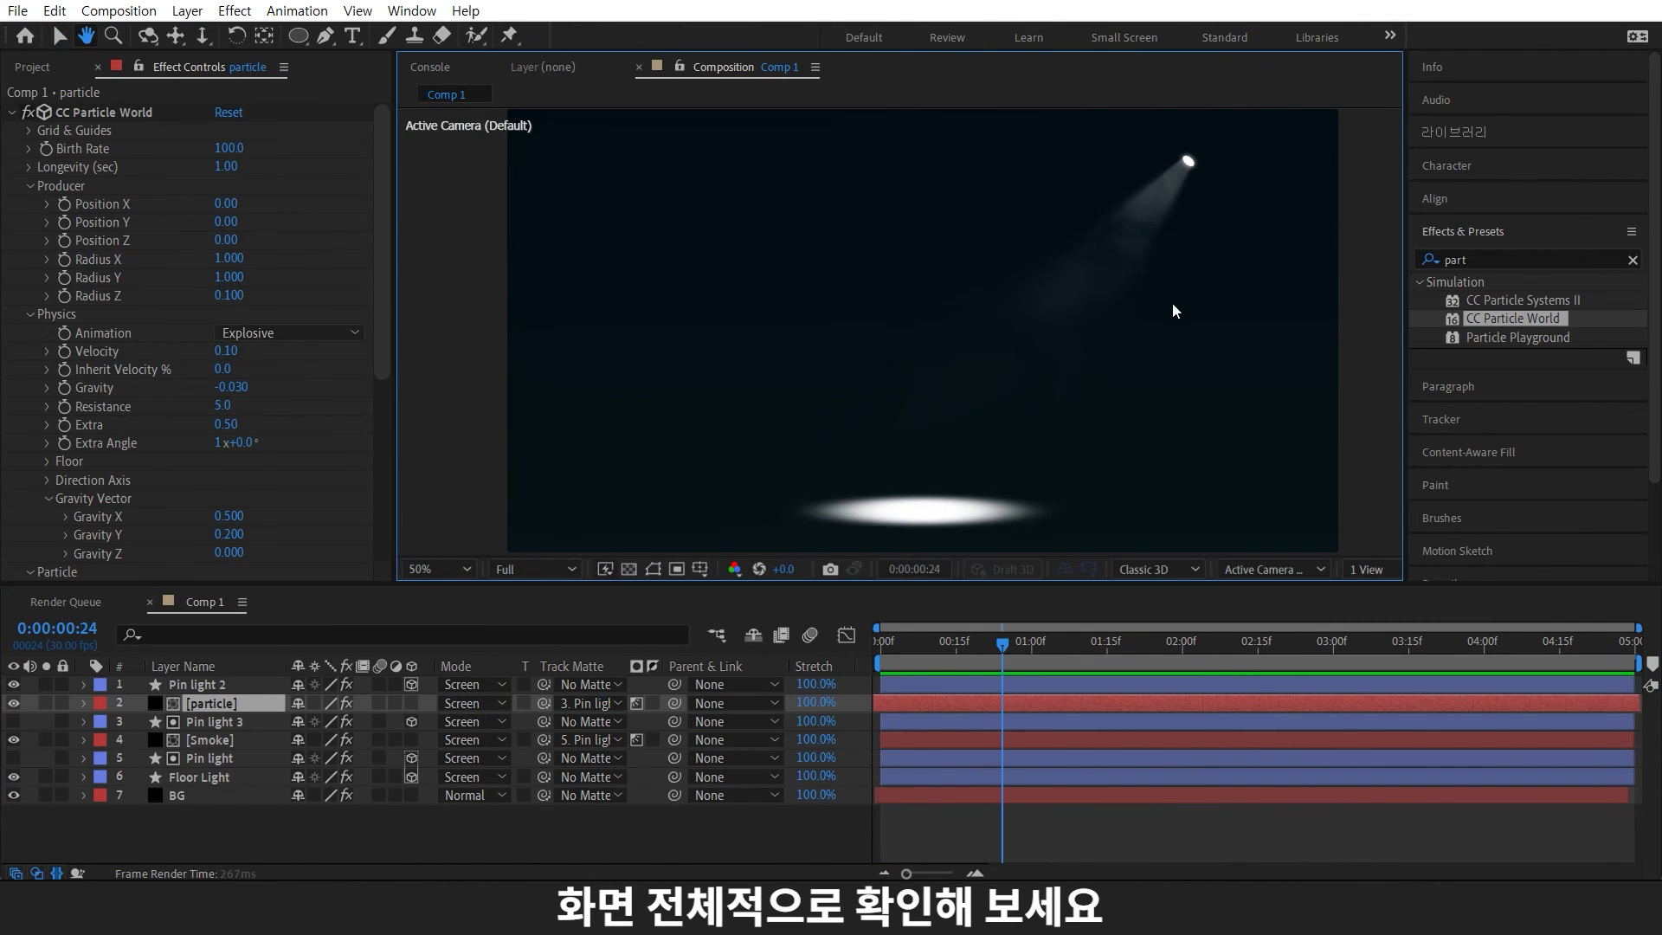
key("space")
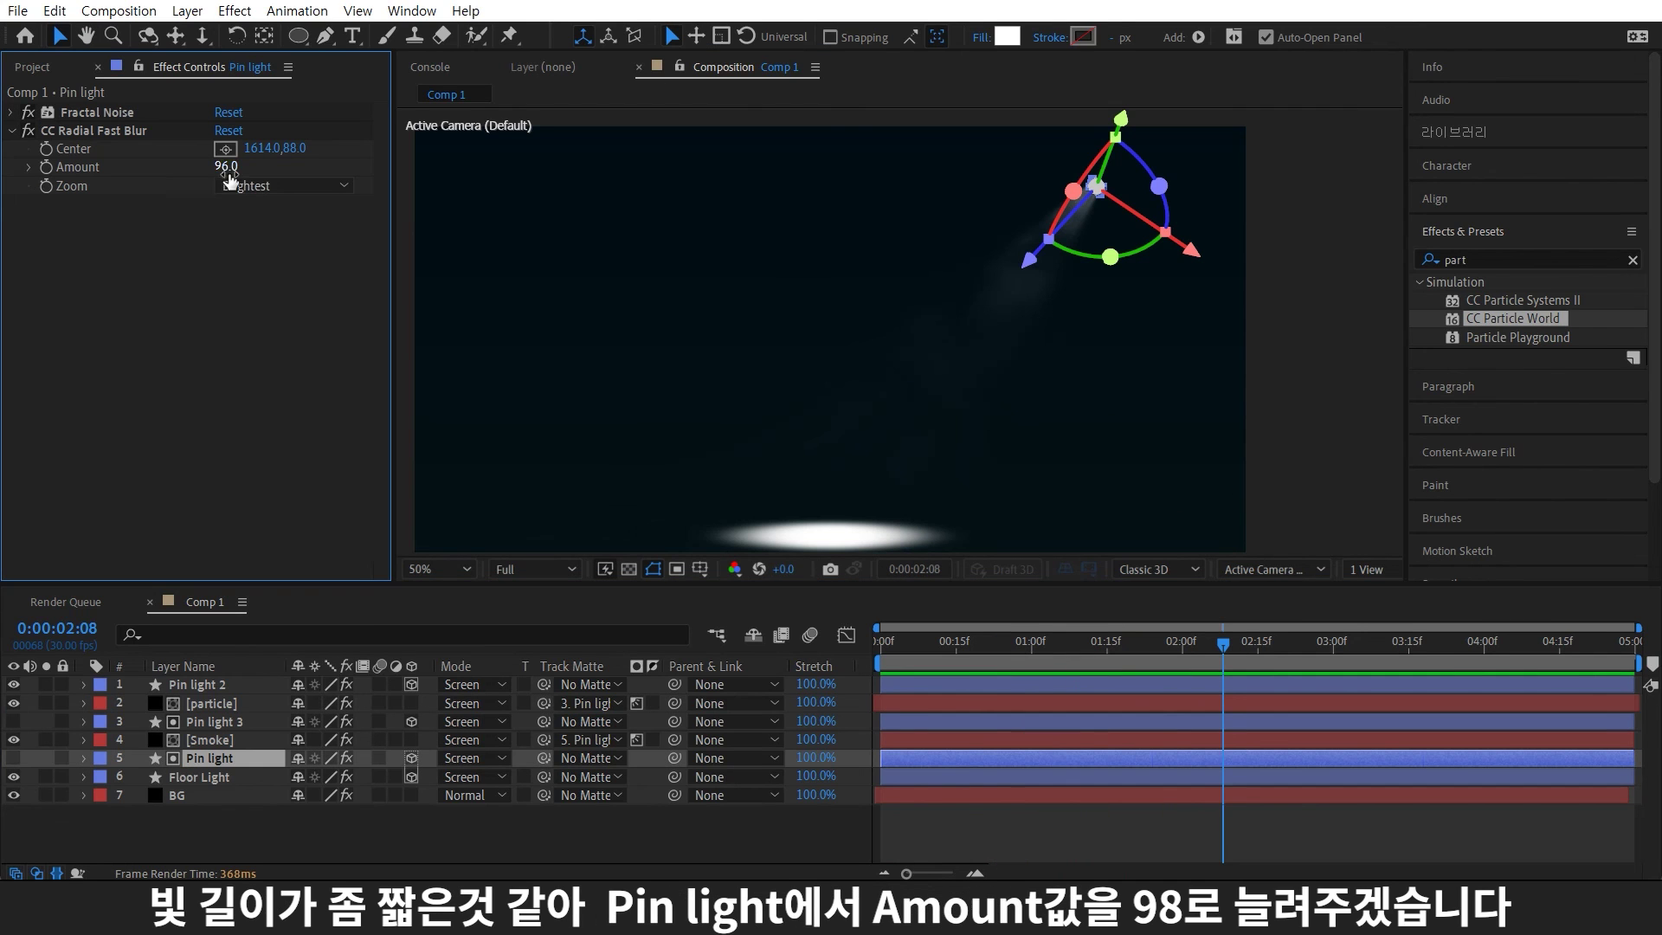
- Set the CC Radial Fast Blur Amount on the Pin light layer to 98 to lengthen the beam
left_click(228, 167)
type("98")
key("Return")
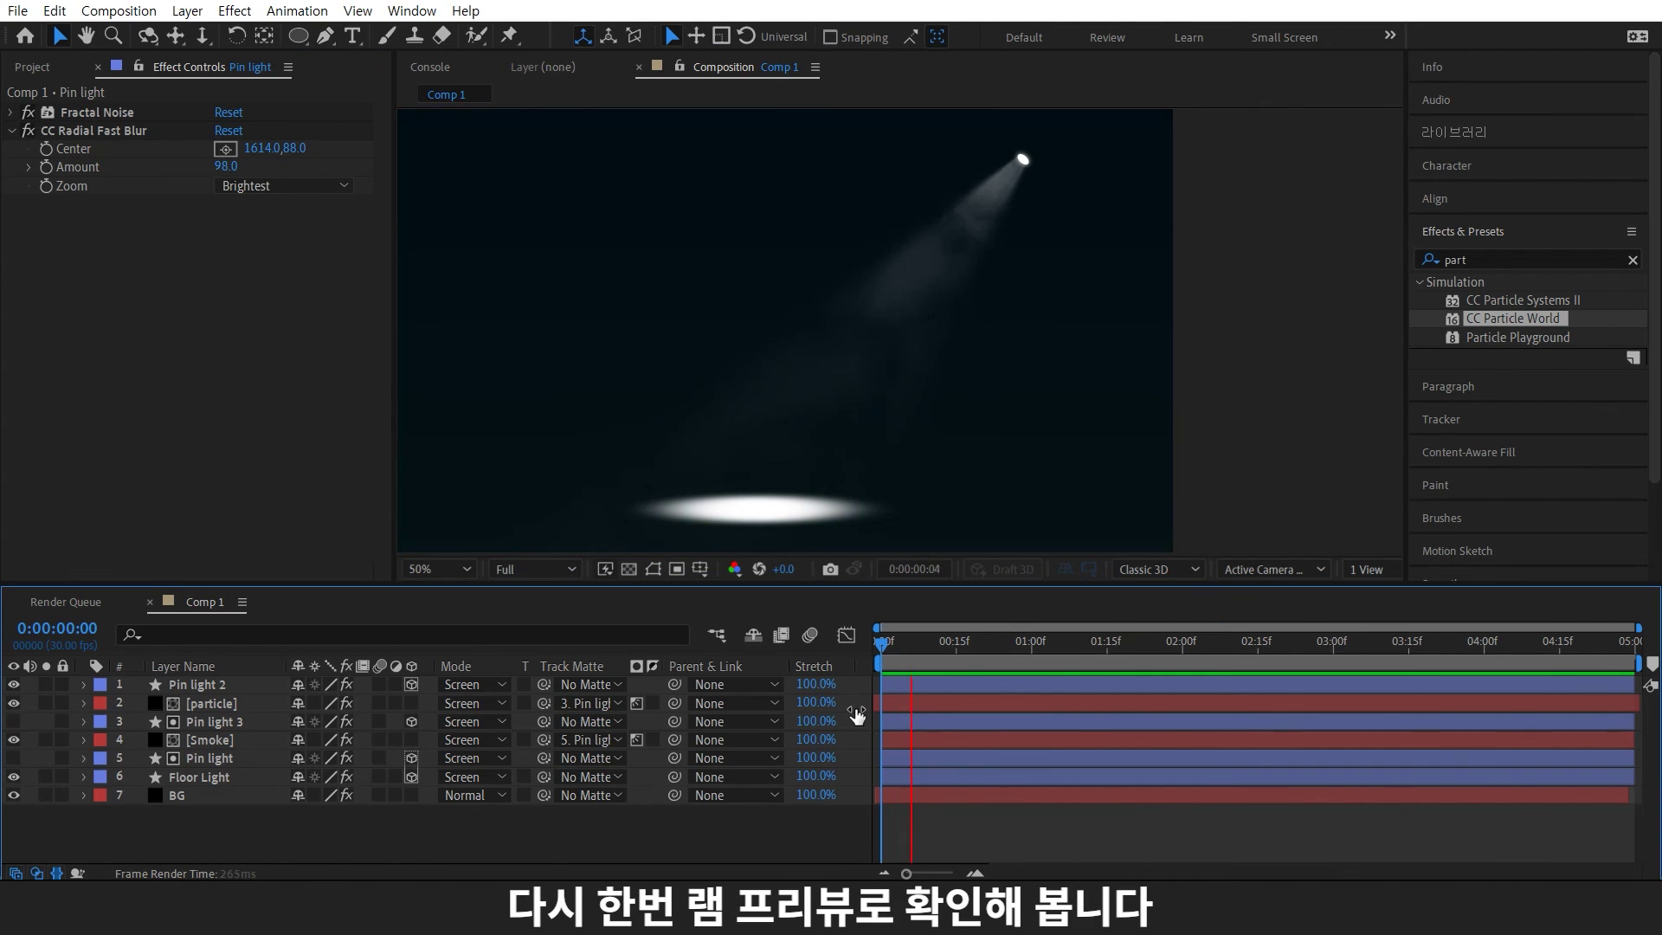